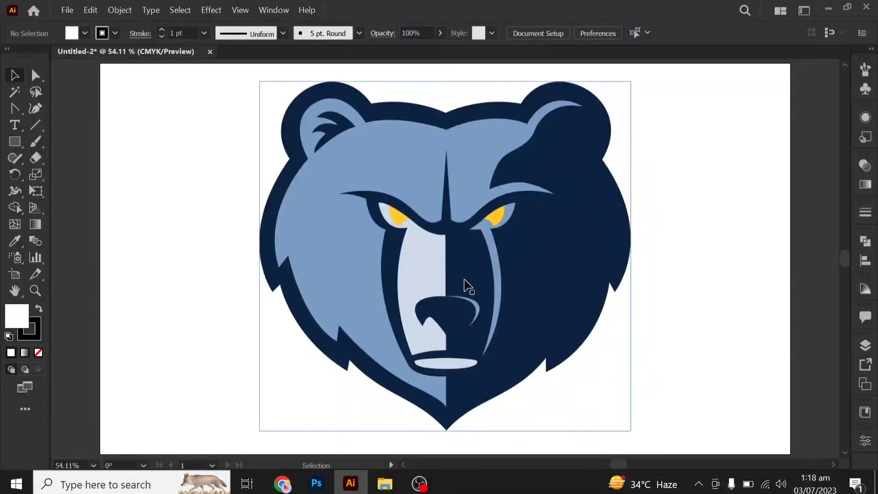
Step: Turn the bear image's layer into a dimmed template and add Layer 2 above it
left_click(460, 266)
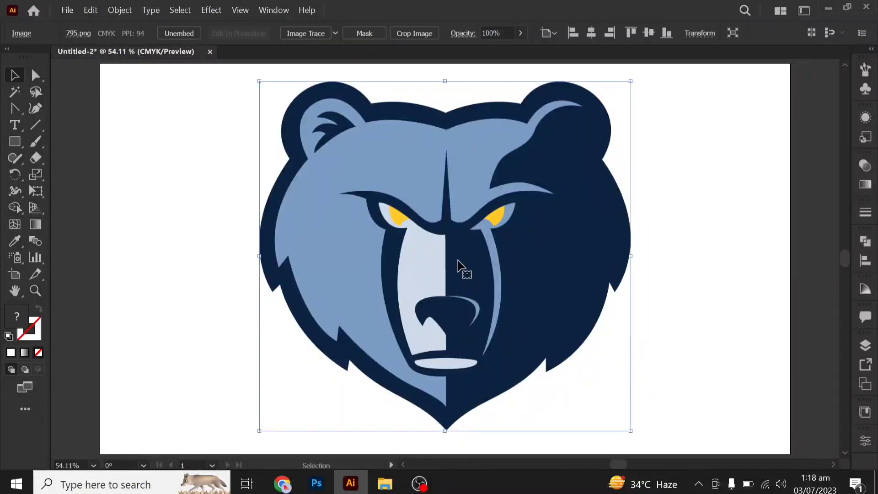
left_click(865, 346)
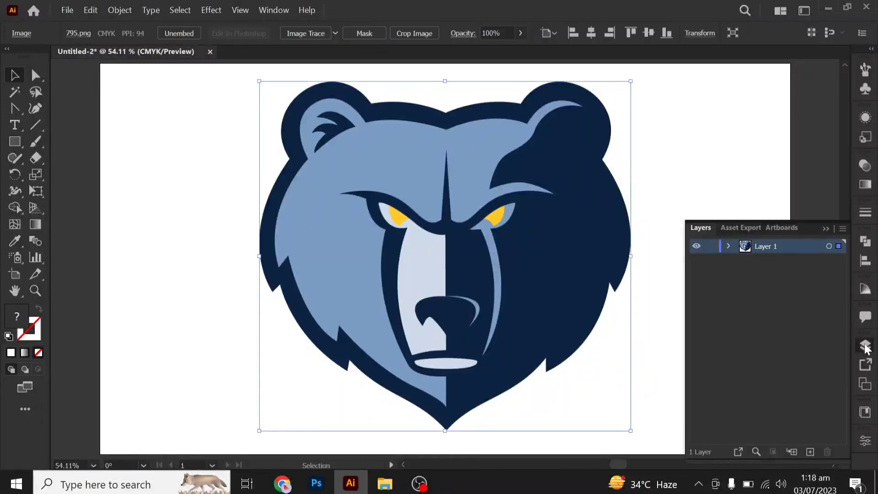
left_click(841, 229)
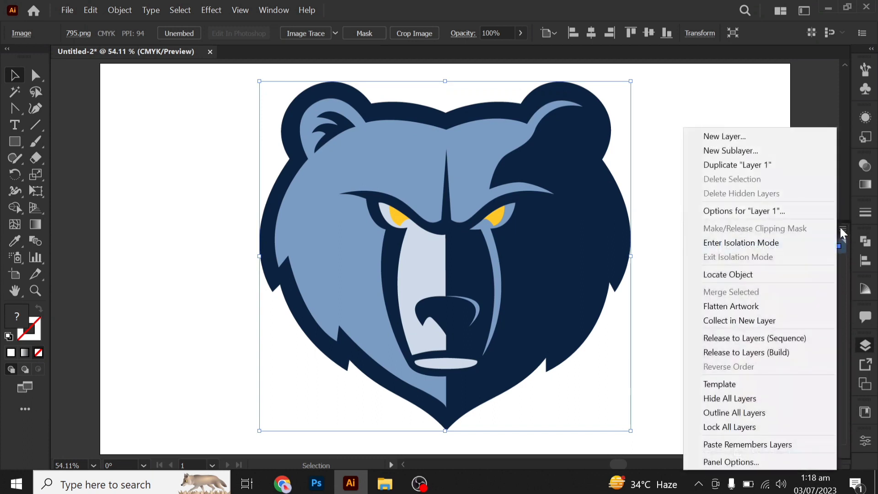
left_click(759, 383)
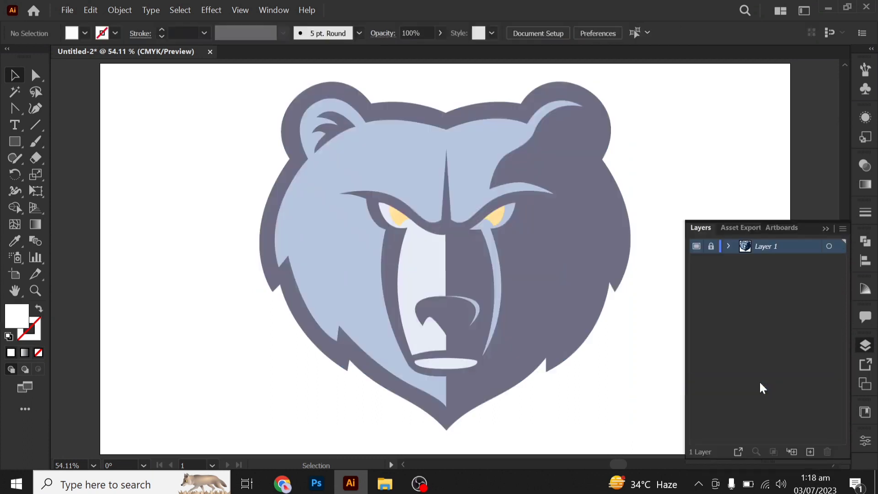
left_click(810, 452)
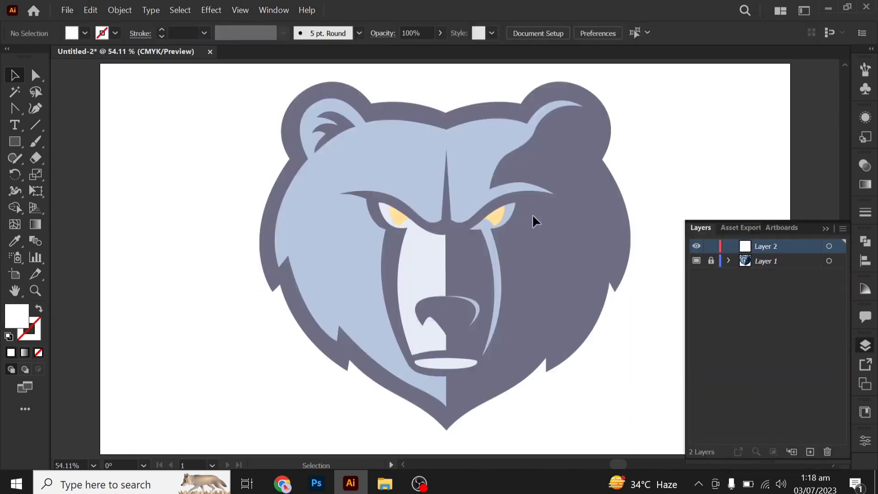
left_click_drag(474, 281, 406, 275)
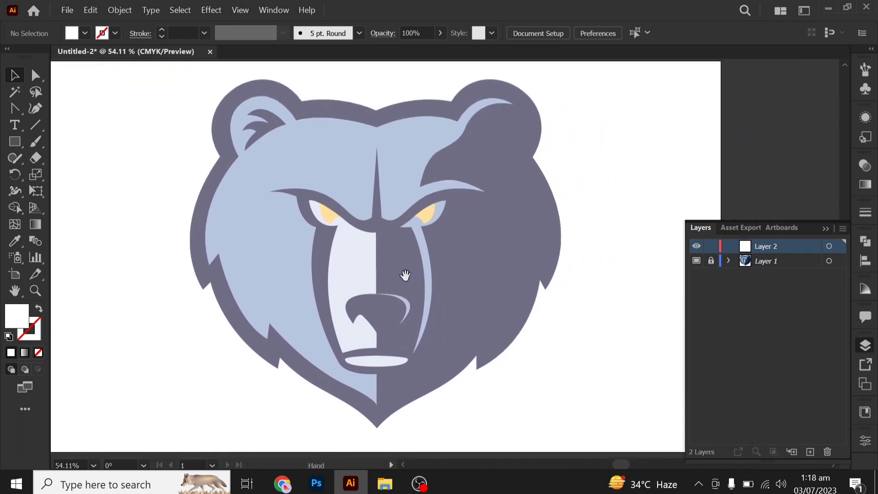
Step: Set up the Pen tool with no fill and a 1 pt CMYK Green stroke
left_click(11, 111)
left_click(32, 111)
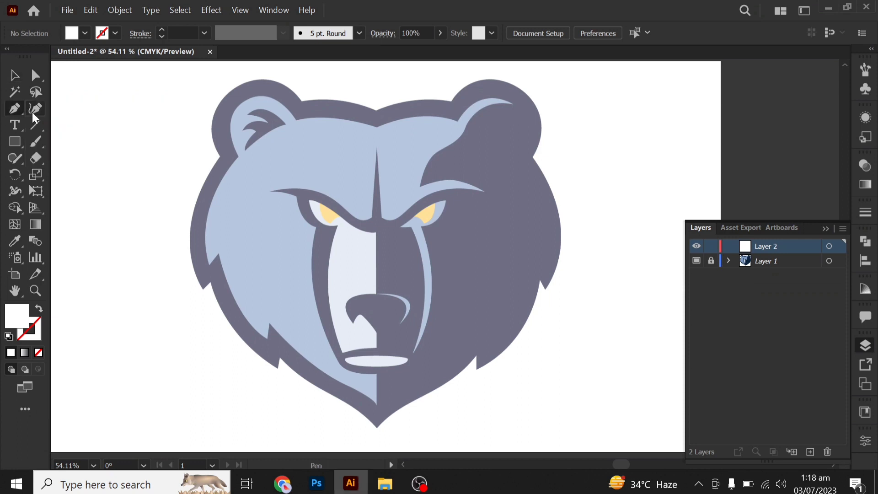
left_click(40, 311)
left_click(115, 33)
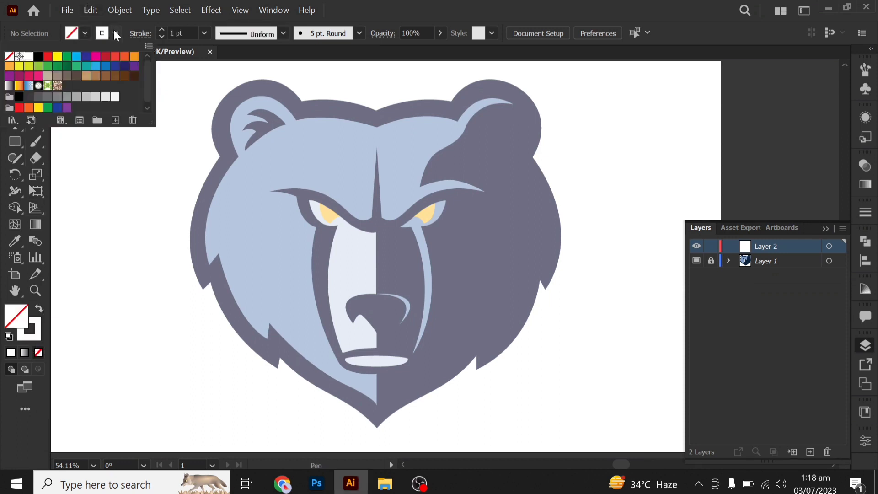
left_click(66, 56)
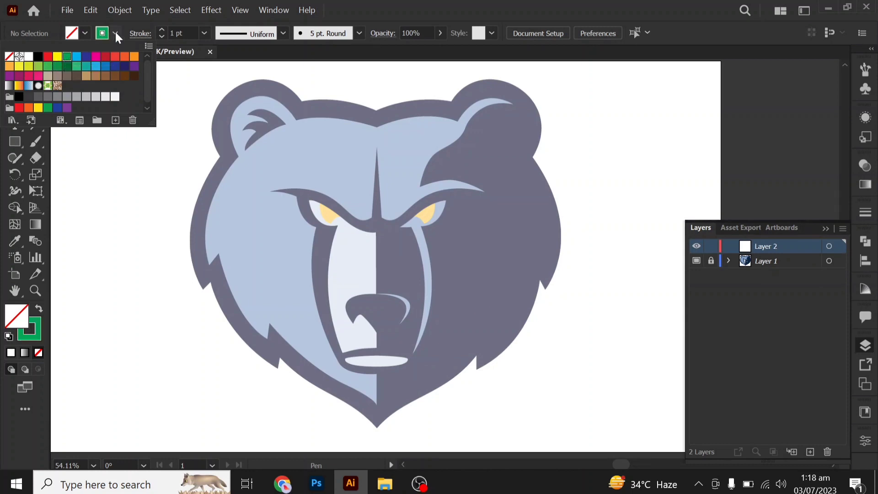
left_click(117, 33)
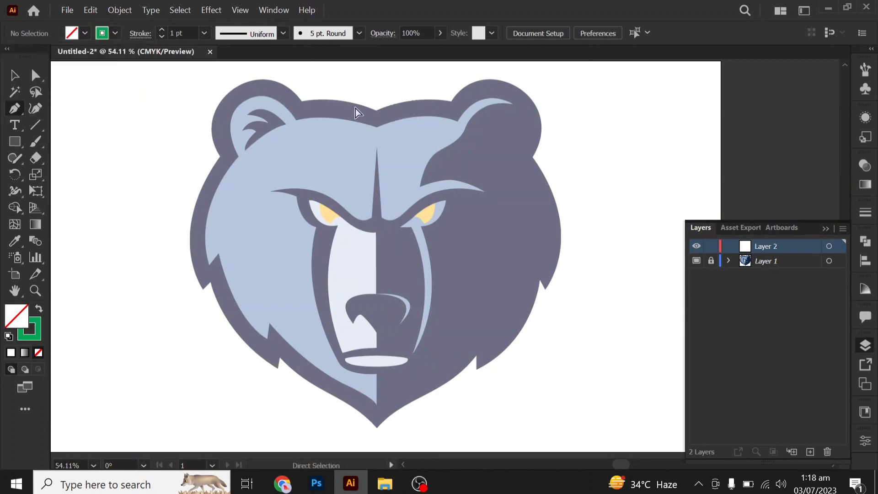
Step: Place Pen anchors from the forehead centre over the left ear down to its lower edge
scroll(426, 151, "up", 5)
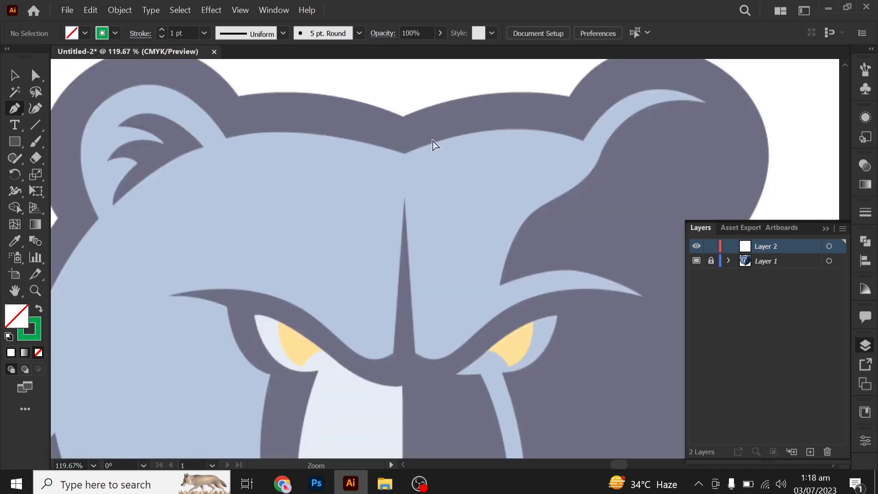
left_click(404, 117)
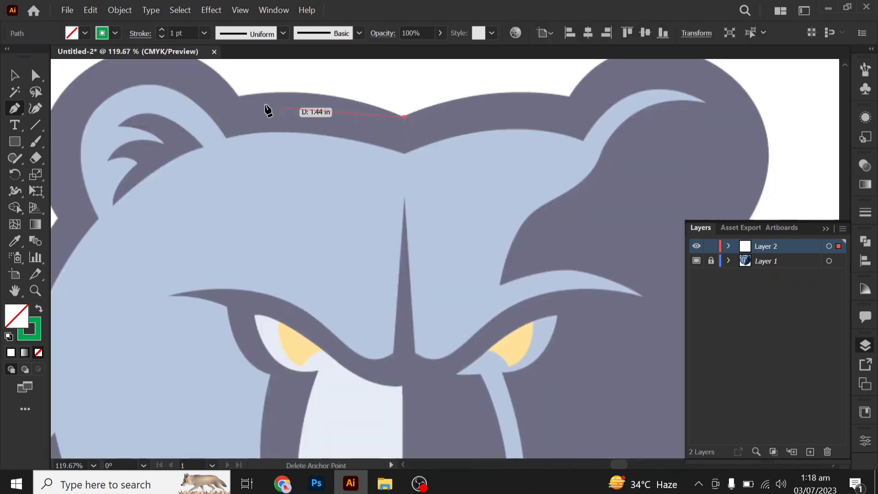
left_click(239, 98)
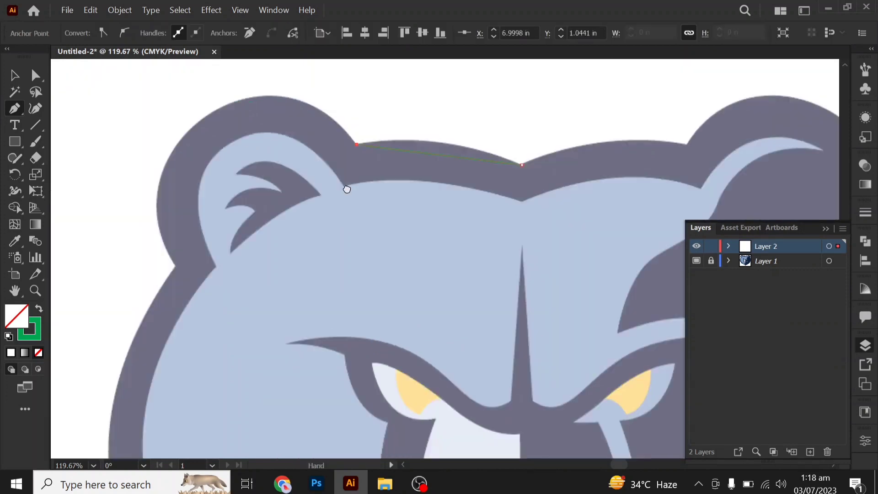
left_click(222, 126)
left_click(198, 276)
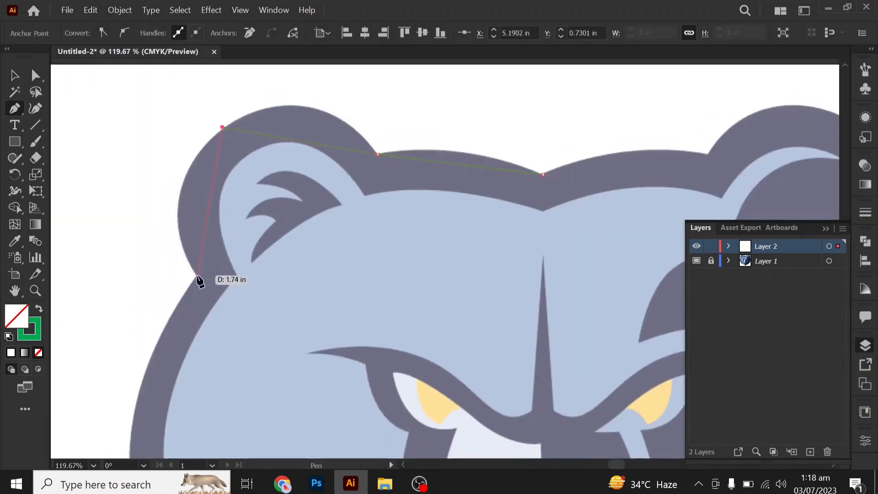
Step: Continue the anchors around the left cheek's fur spikes and jaw to the chin point
left_click_drag(255, 310, 243, 181)
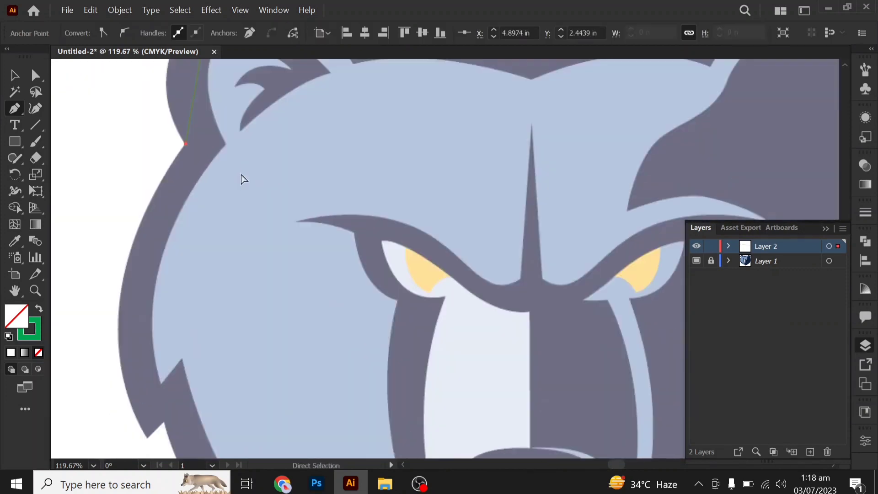
left_click(147, 438)
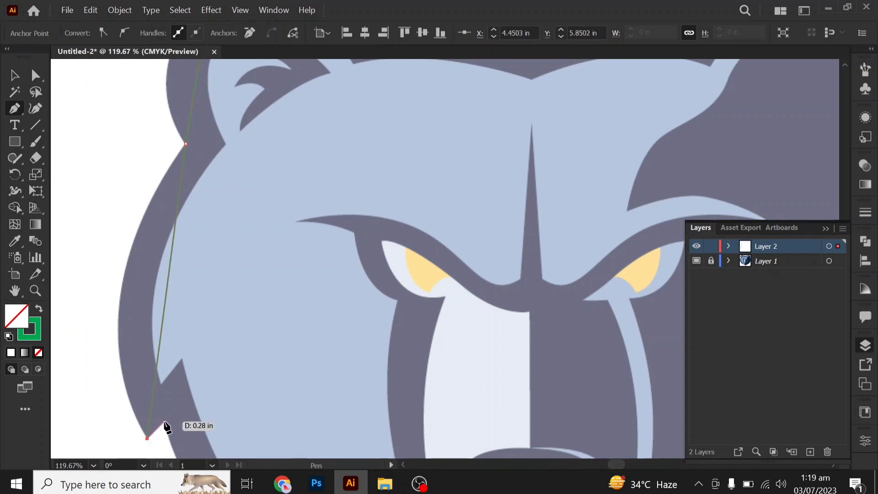
left_click(164, 421)
scroll(245, 324, "down", 5)
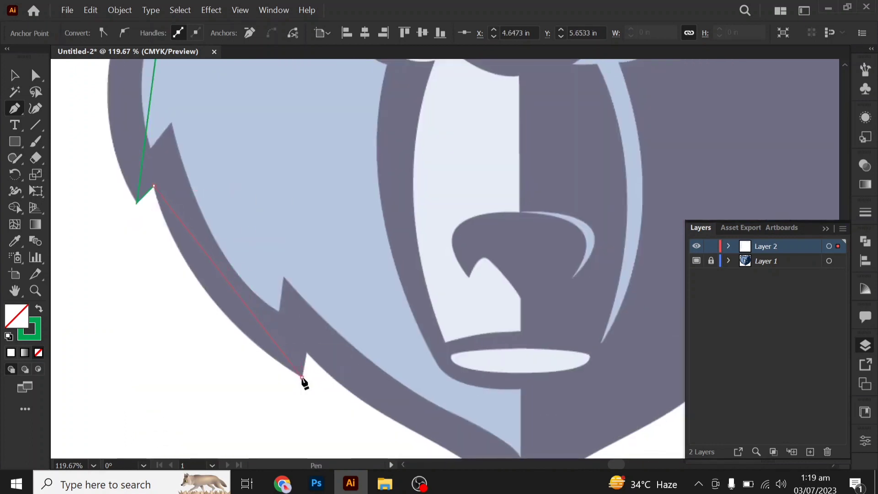
left_click(302, 375)
left_click(306, 349)
left_click_drag(366, 400, 281, 312)
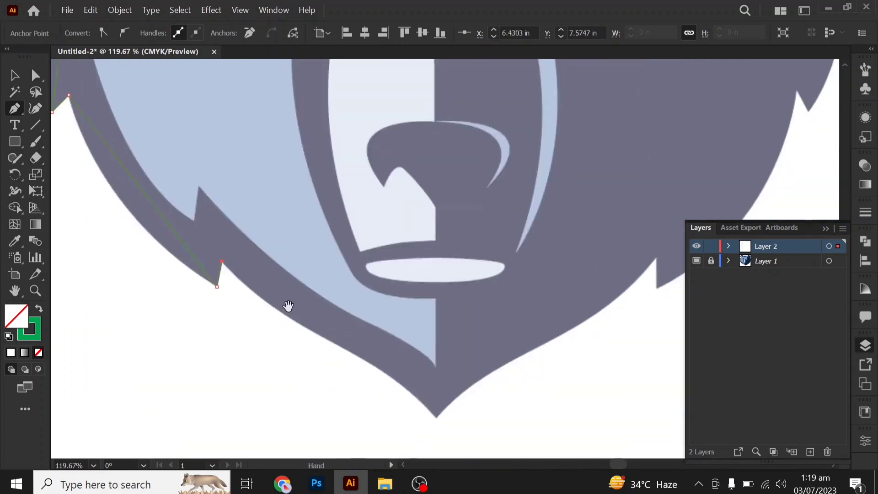
left_click(334, 343)
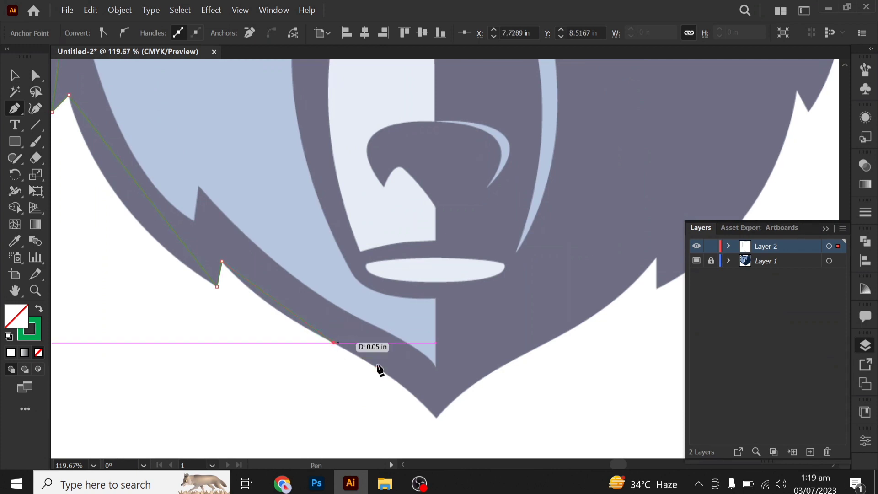
left_click(436, 417)
scroll(515, 393, "right", 2)
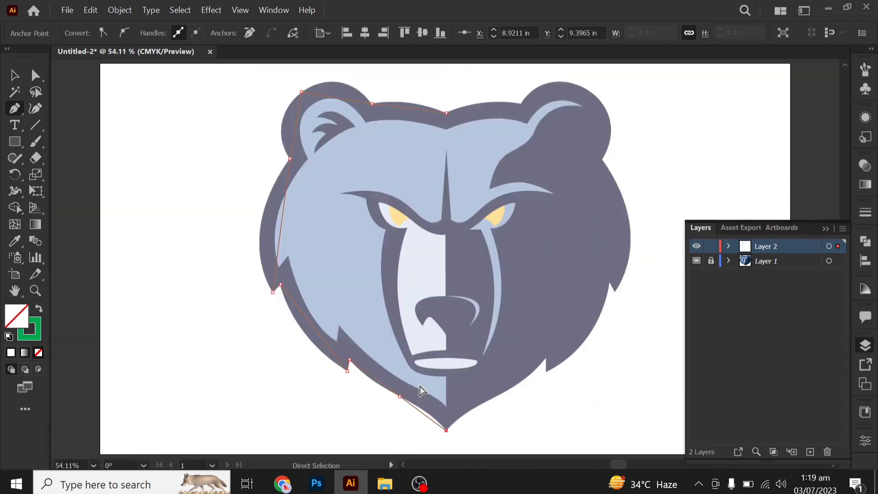
scroll(420, 386, "down", 4)
Step: Close the path and curve the forehead and left-ear segments, rounding the ear's top corner
left_click(446, 113)
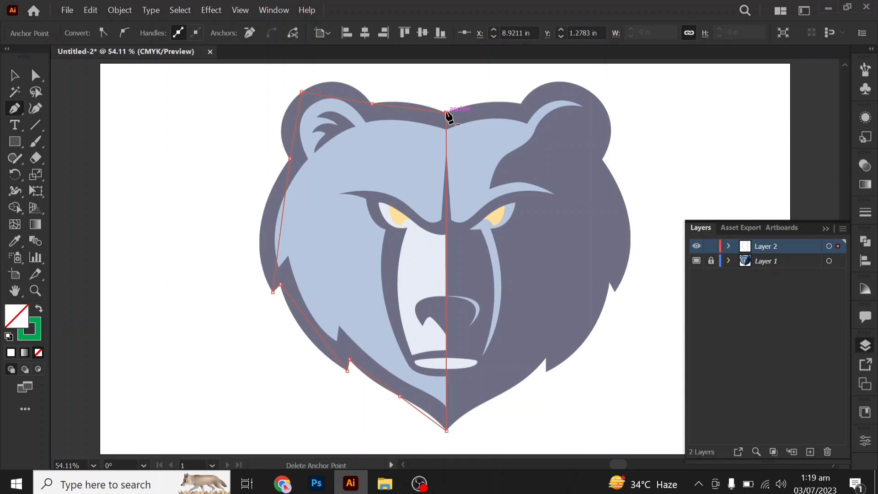
left_click_drag(17, 110, 75, 160)
scroll(393, 137, "up", 3)
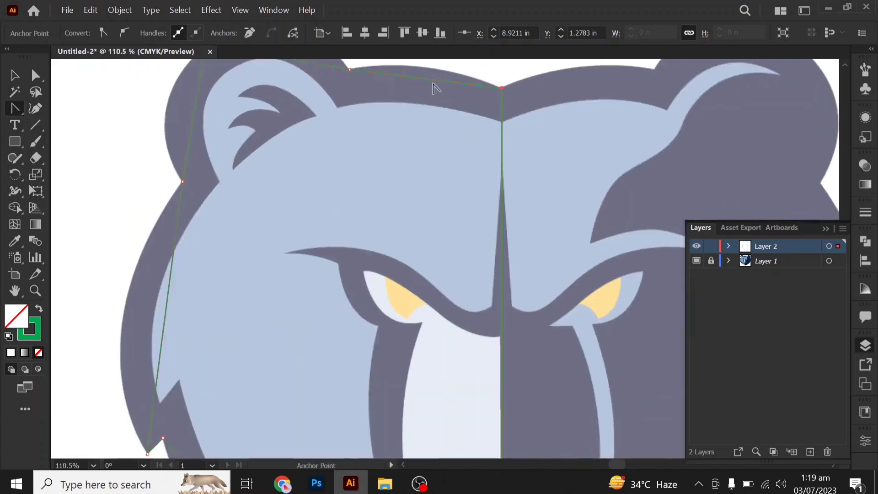
scroll(434, 87, "up", 3)
left_click_drag(435, 165, 435, 153)
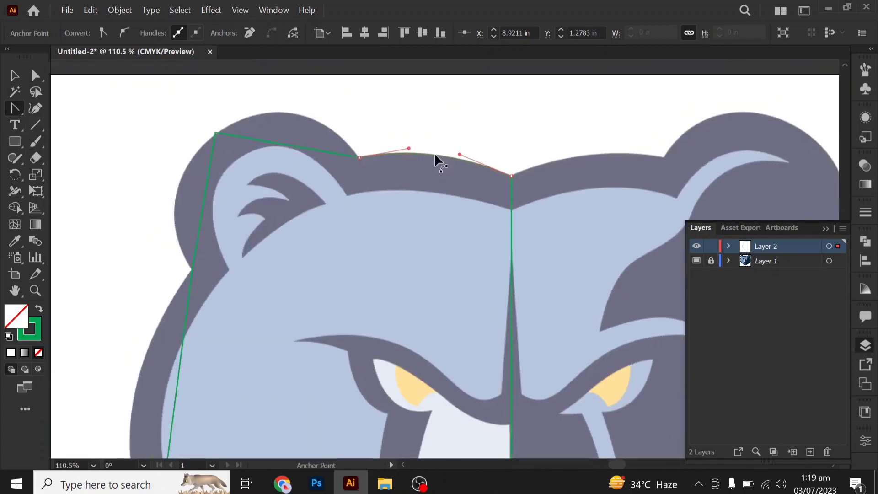
mouse_move(284, 143)
left_mouse_down()
mouse_move(296, 111)
mouse_move(264, 98)
left_mouse_up()
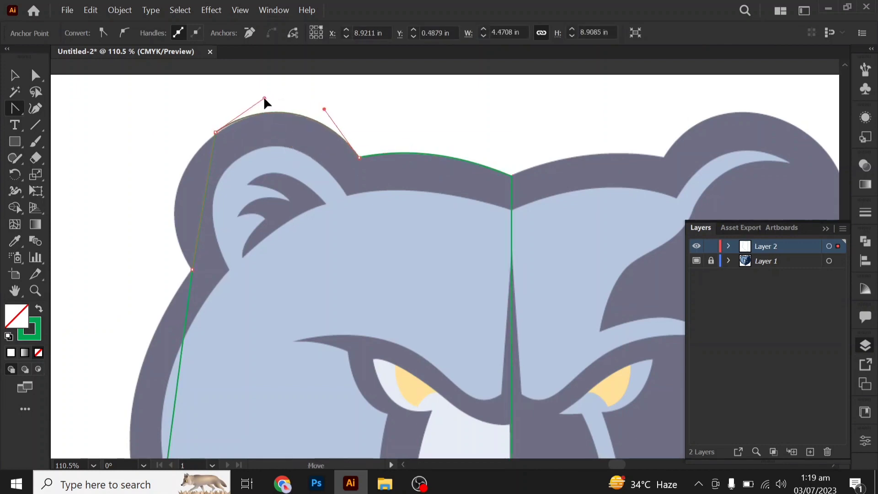
left_click_drag(205, 194, 174, 199)
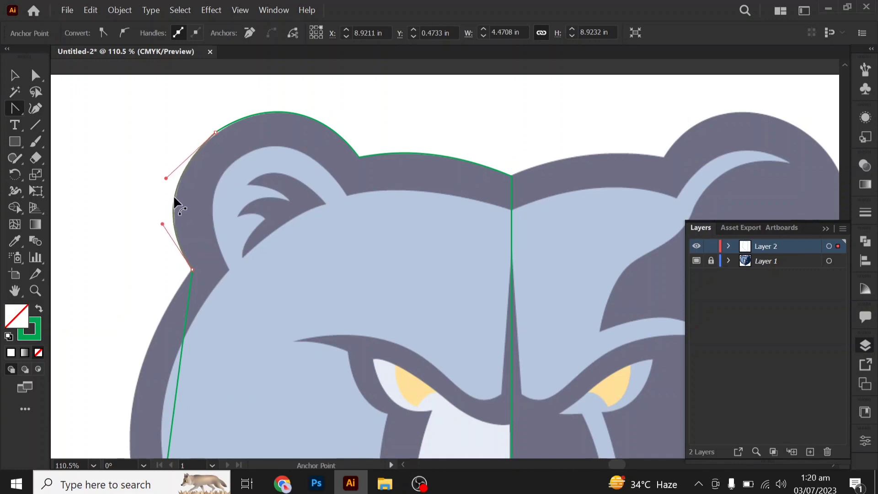
left_click(36, 74)
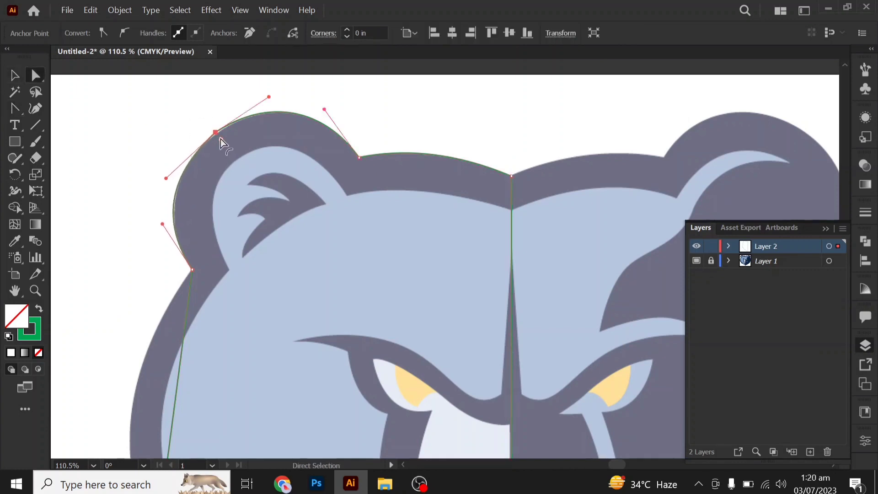
left_click_drag(221, 138, 341, 265)
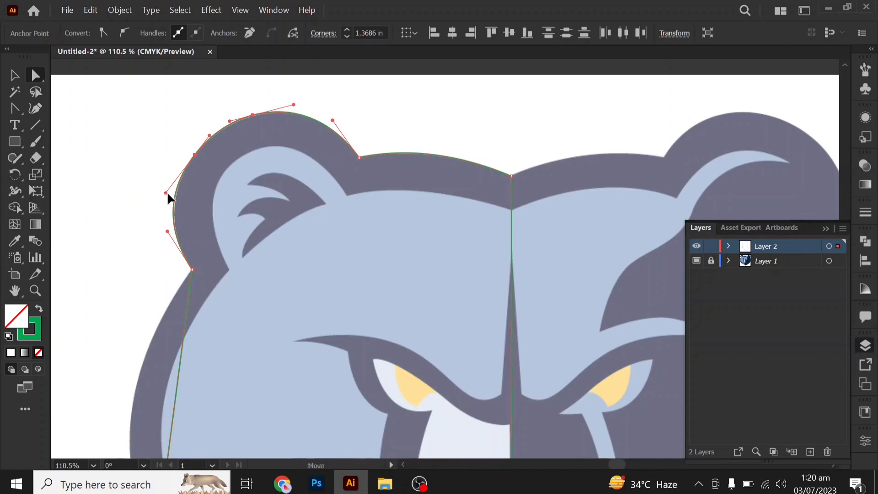
left_click_drag(166, 193, 168, 195)
Step: Bend the lower left segments into curves following the cheek and jaw to the chin
left_click(15, 108)
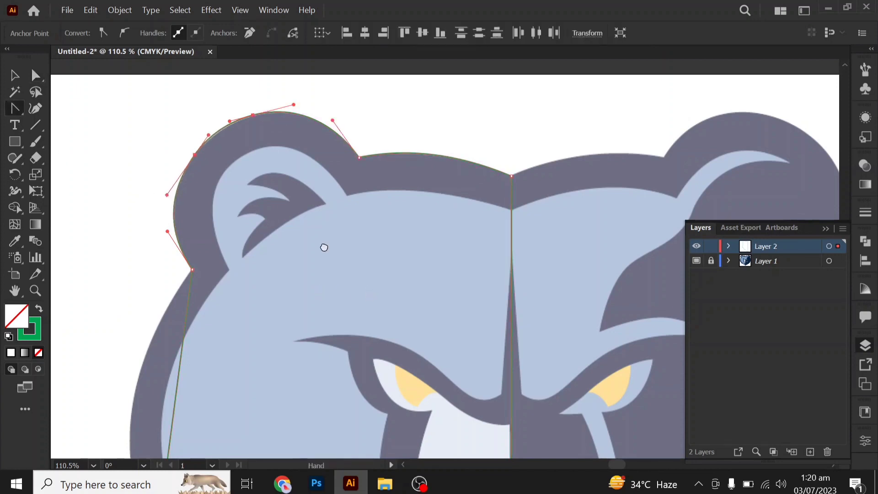
scroll(324, 248, "down", 5)
left_click_drag(178, 258, 150, 253)
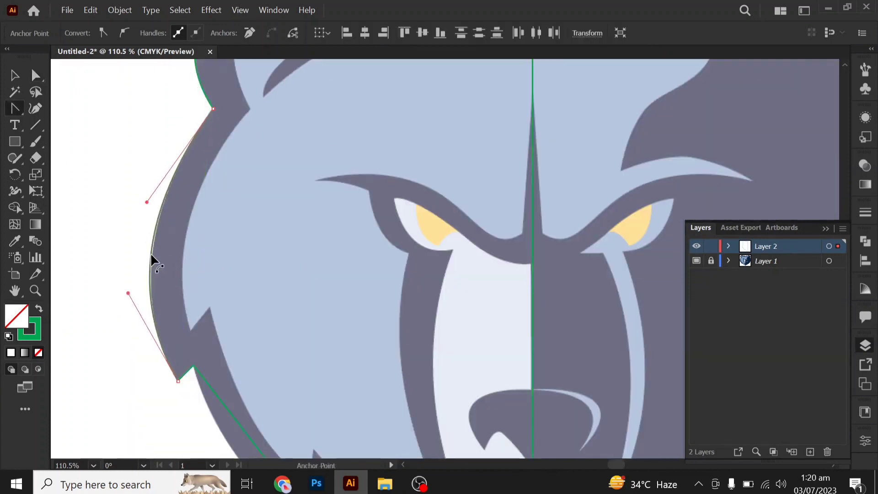
scroll(355, 363, "down", 5)
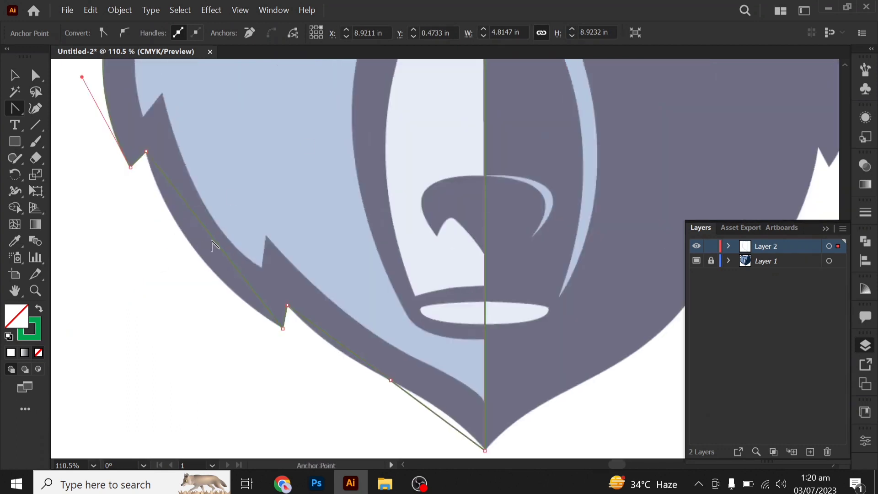
left_click_drag(211, 241, 194, 249)
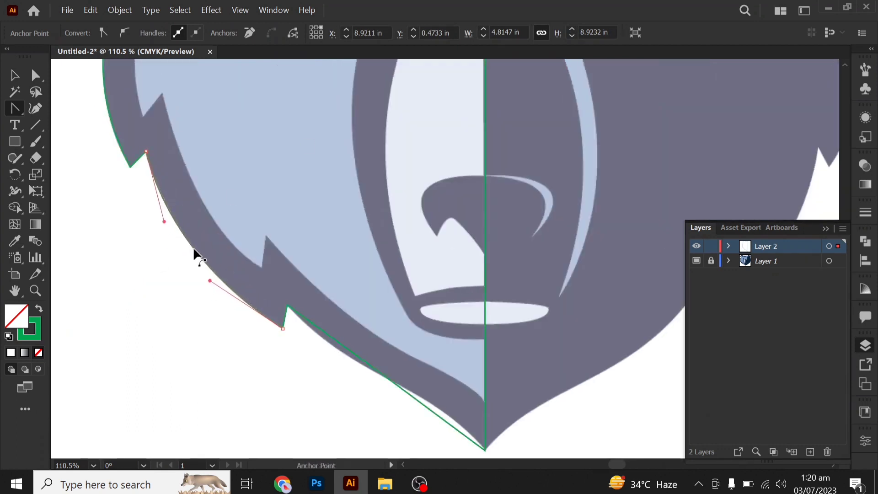
left_click_drag(391, 372, 385, 329)
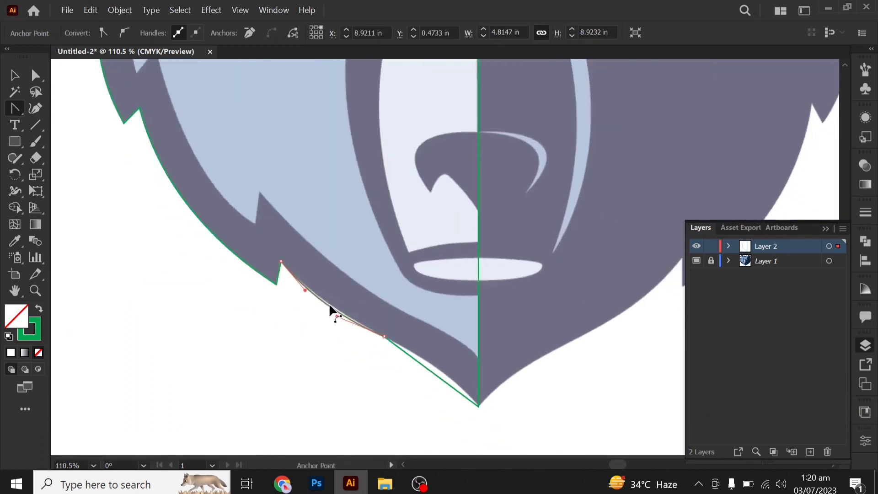
left_click_drag(329, 303, 332, 306)
left_click_drag(430, 369, 435, 369)
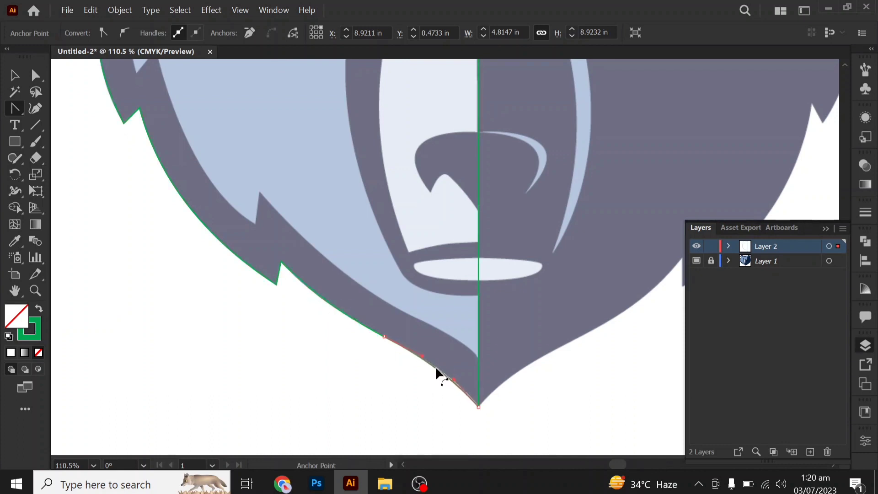
Step: Nudge the chin anchor onto the centre line and fit the head in view
scroll(486, 407, "up", 3)
left_click(38, 78)
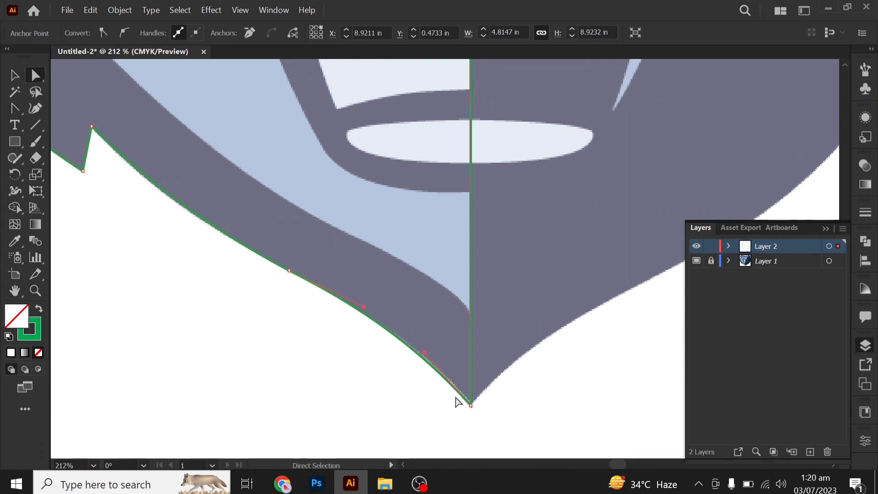
left_click_drag(470, 405, 473, 408)
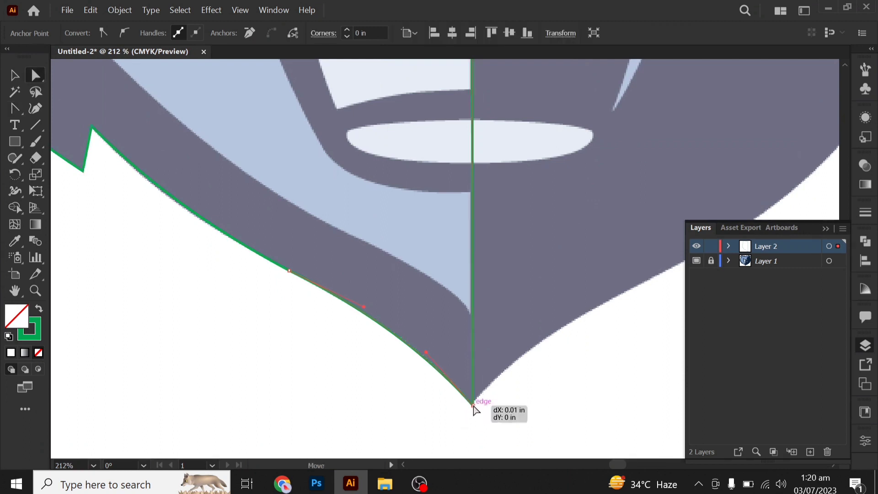
key("ctrl+0")
Step: Reflect a vertical copy of the left-half outline and move it onto the bear's right side
key("v")
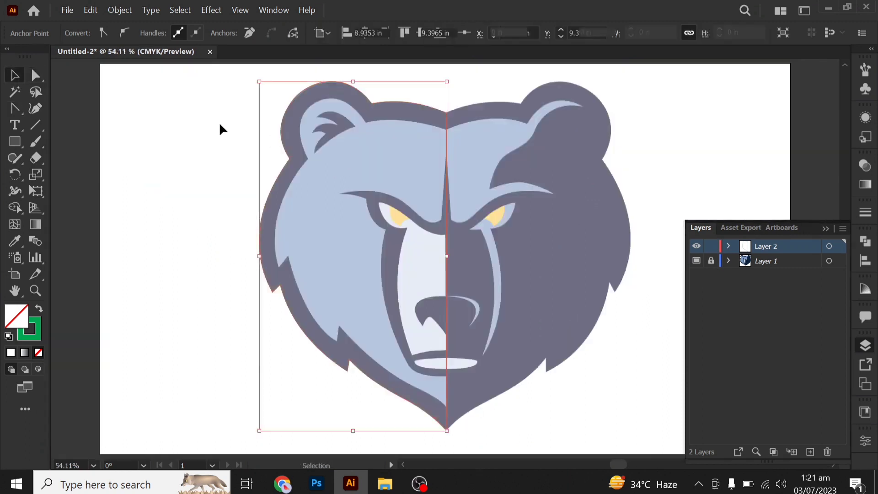
left_click(218, 122)
left_click(315, 136)
right_click(222, 117)
left_click(386, 377)
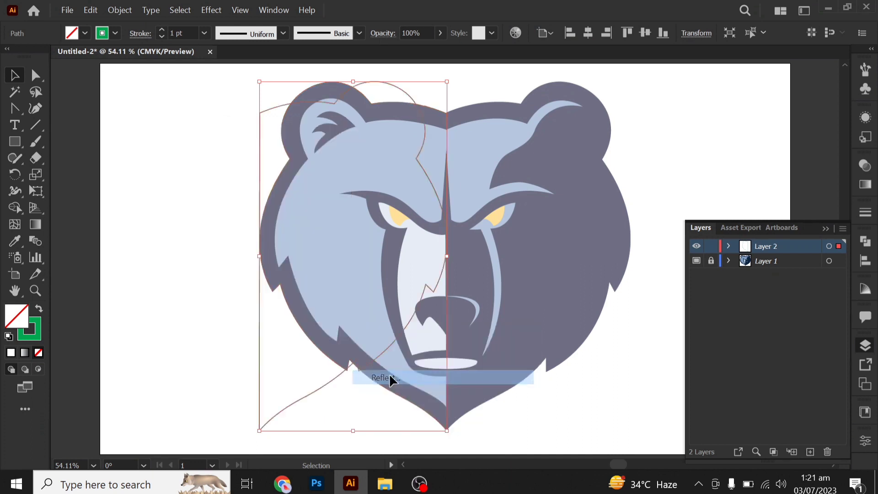
left_click(478, 377)
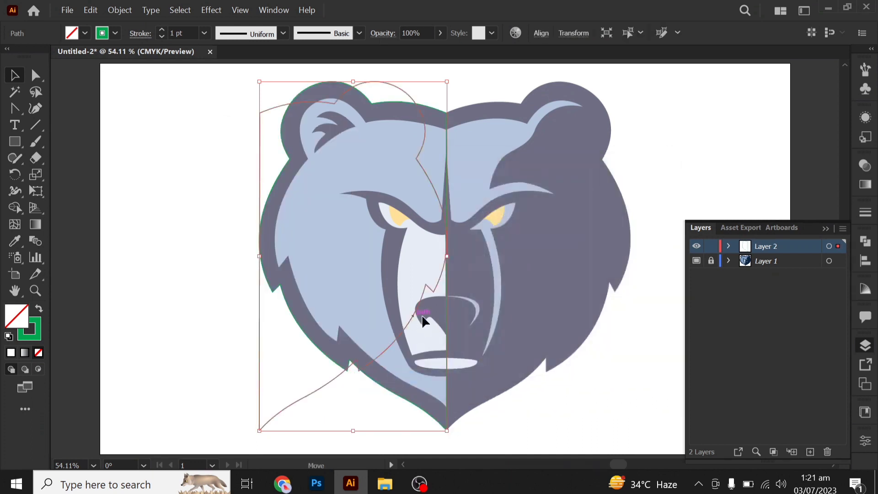
left_click_drag(412, 313, 600, 316)
Step: Finish positioning the mirrored half and snap its top corner onto the original's
left_click_drag(573, 239, 657, 260)
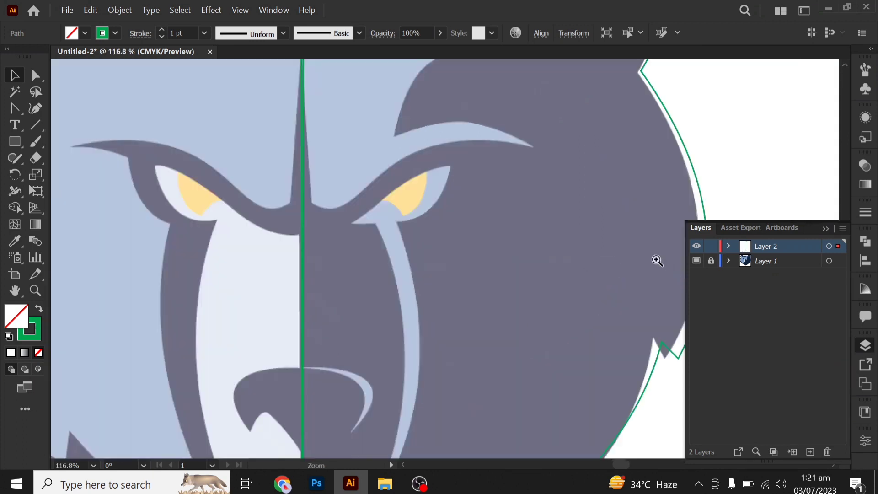
scroll(529, 260, "up", 5)
scroll(458, 266, "up", 3)
scroll(424, 280, "up", 2)
scroll(388, 184, "left", 2)
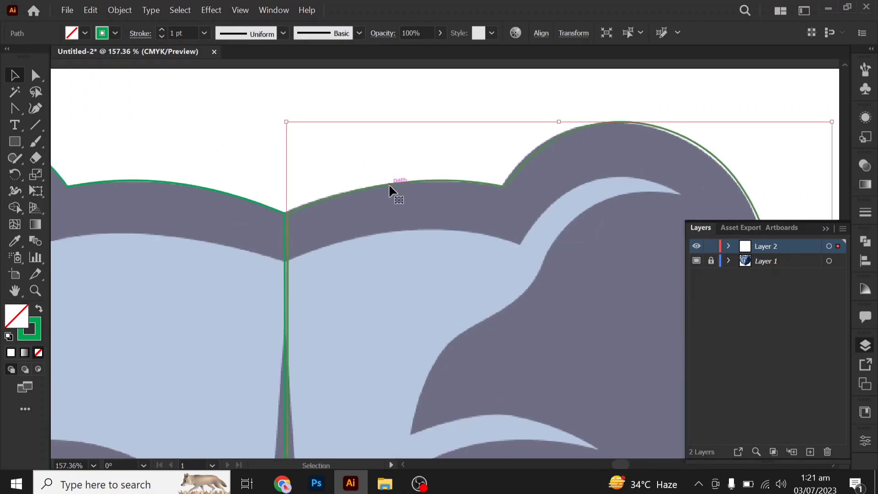
key("a")
scroll(329, 215, "up", 5)
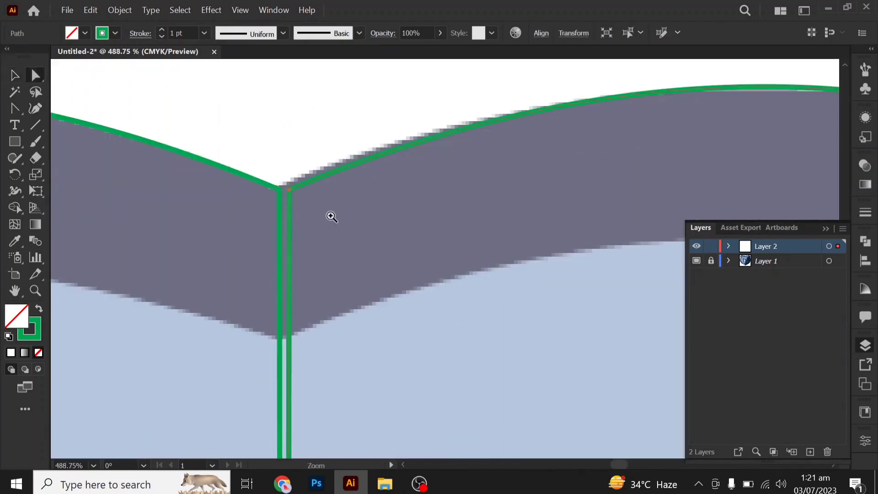
left_click_drag(289, 190, 280, 192)
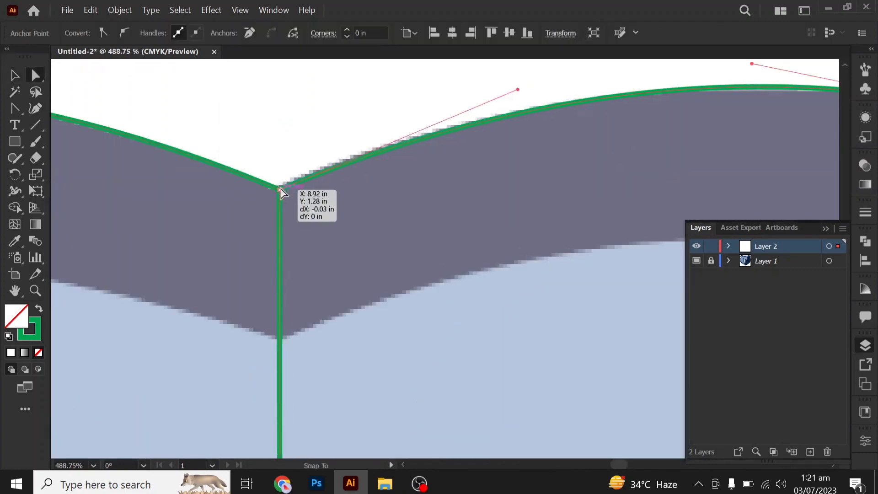
scroll(506, 202, "down", 3)
scroll(506, 202, "down", 2)
Step: Adjust the right ear's anchors, delete the extra ear-top anchor, and reshape the ear curve
left_click_drag(615, 254, 396, 233)
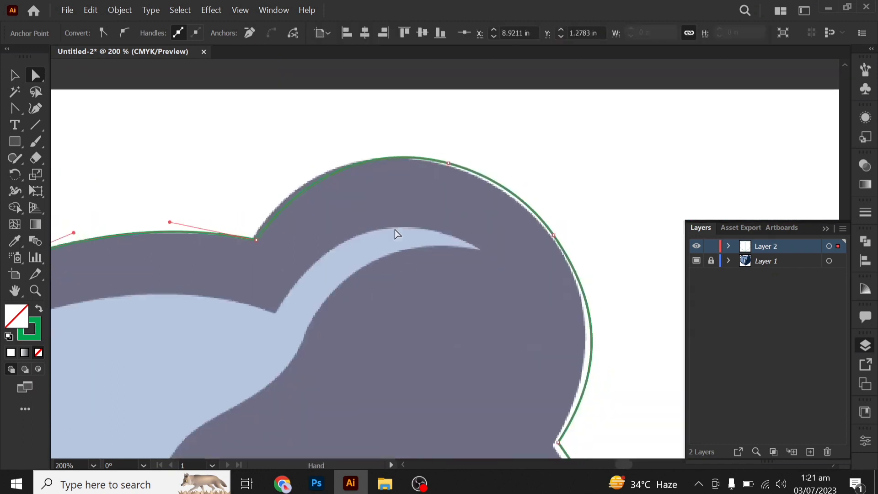
left_click_drag(256, 239, 251, 238)
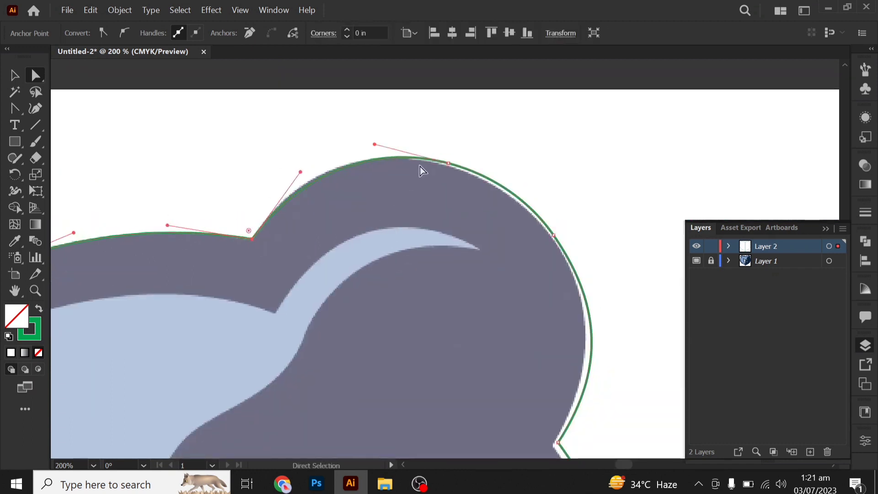
left_click(448, 163)
left_click_drag(448, 163, 440, 163)
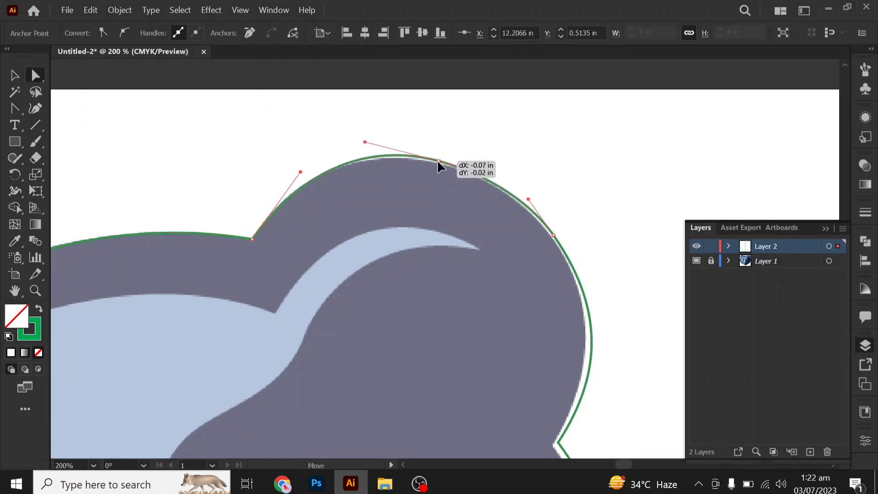
left_click(250, 32)
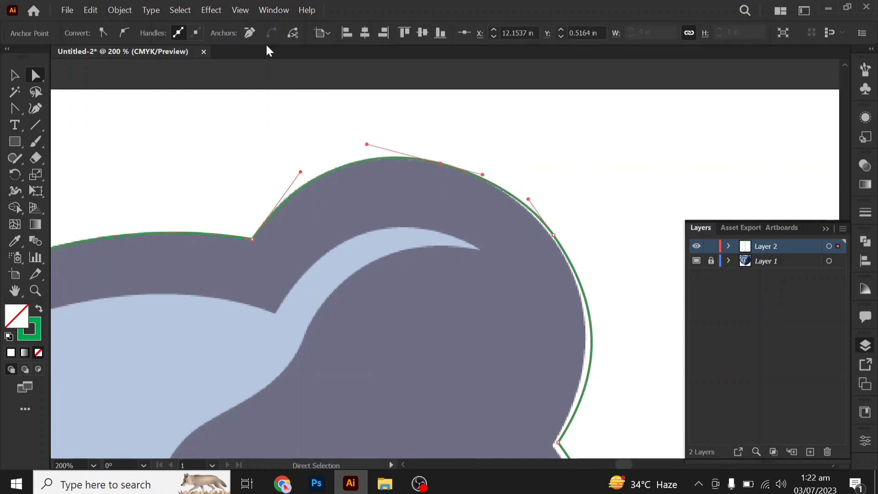
key("shift+c")
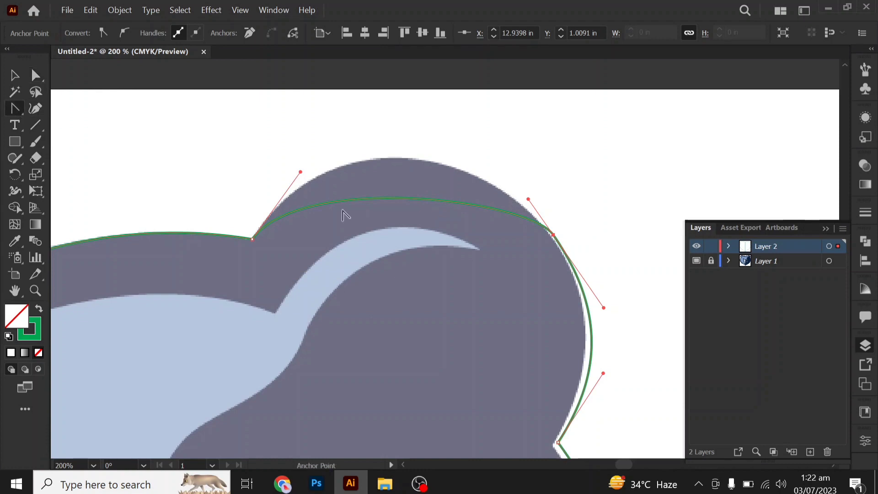
left_click_drag(416, 198, 408, 155)
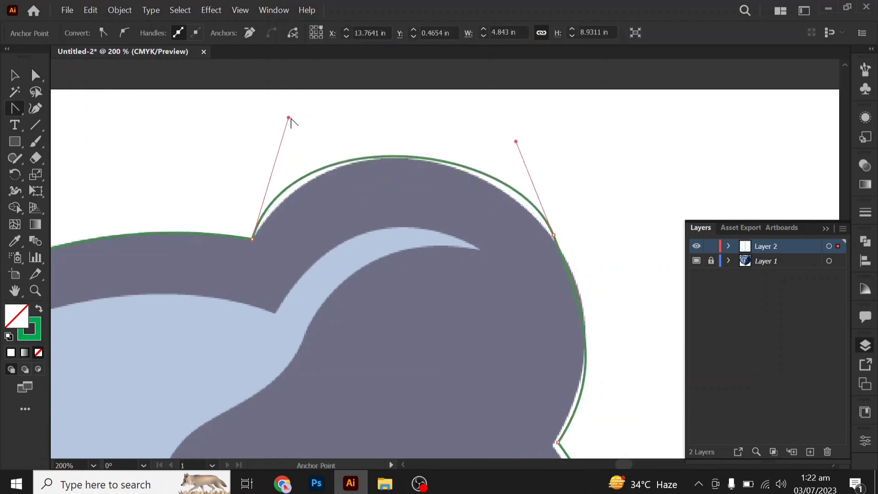
left_click_drag(289, 117, 324, 117)
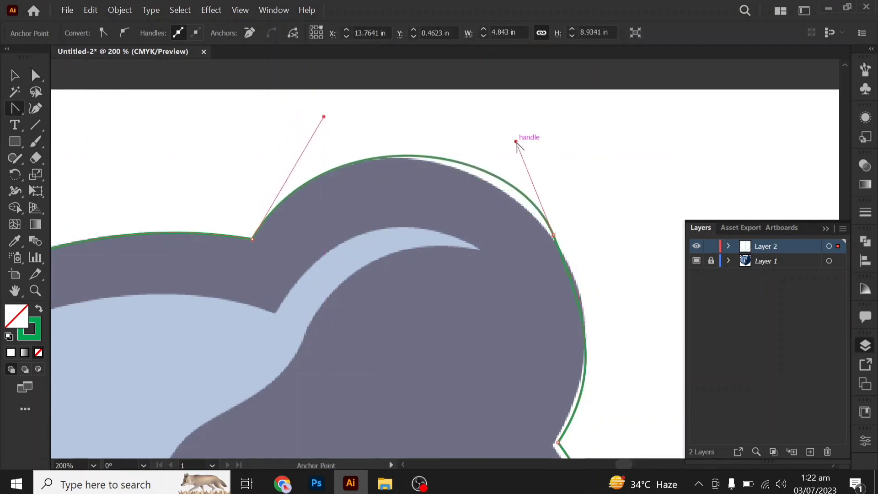
left_click_drag(515, 141, 486, 145)
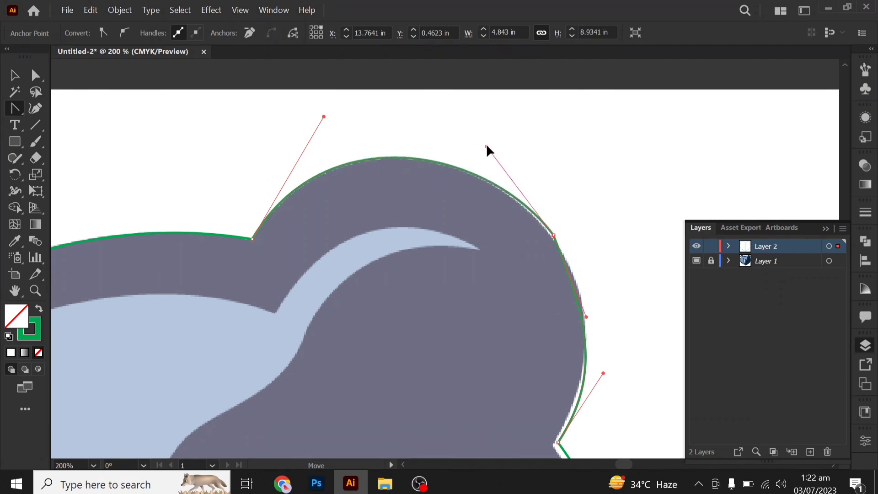
Step: Fine-tune the anchors below the ear and pull a handle from the notch to curve the cheek
left_click_drag(584, 400, 514, 318)
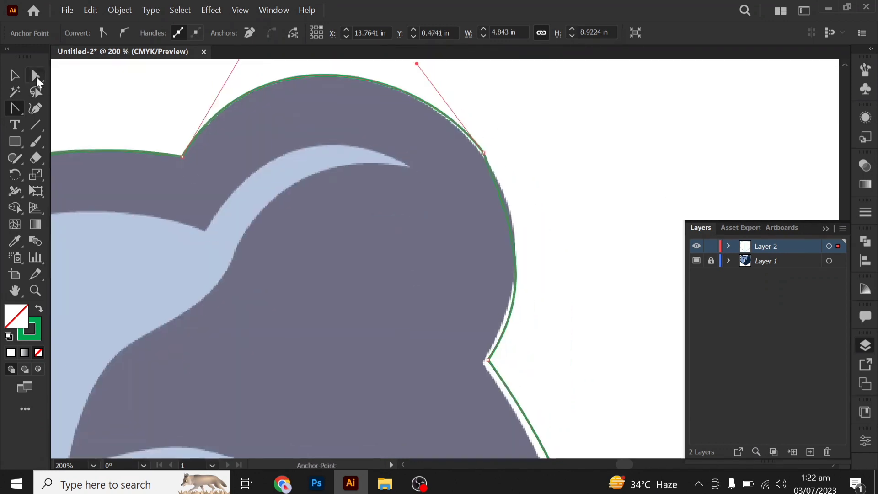
left_click(36, 78)
left_click_drag(487, 360, 482, 359)
left_click(521, 236)
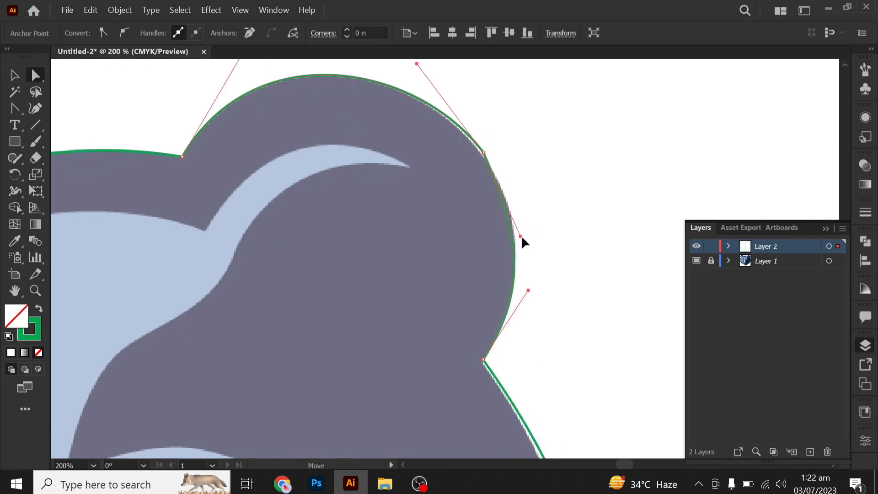
left_click_drag(521, 235, 522, 220)
left_click_drag(482, 153, 482, 154)
left_click_drag(539, 266, 461, 143)
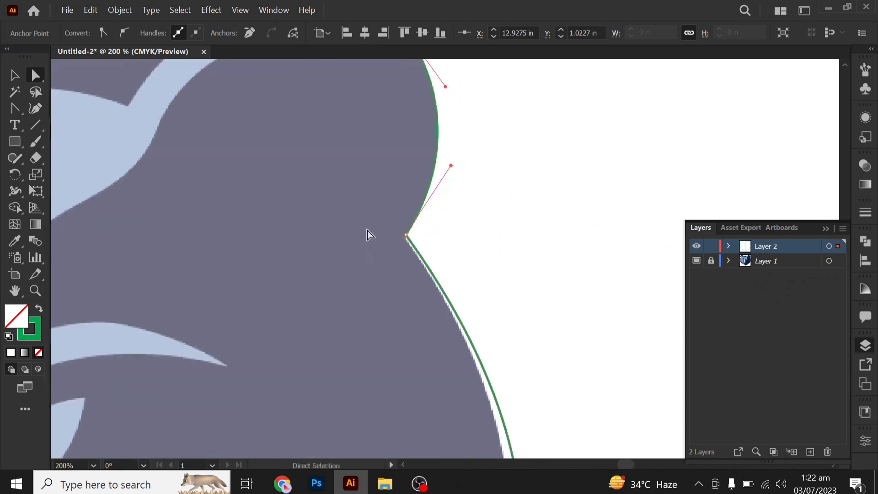
left_click_drag(407, 236, 405, 237)
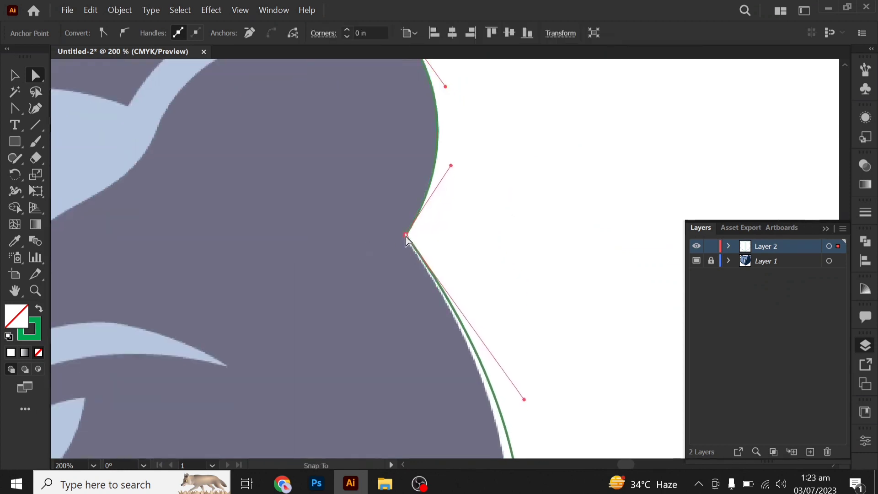
Step: Move the right cheek's notch anchor and adjust its handles to fit the cheek
scroll(506, 291, "down", 3)
key("ctrl+minus")
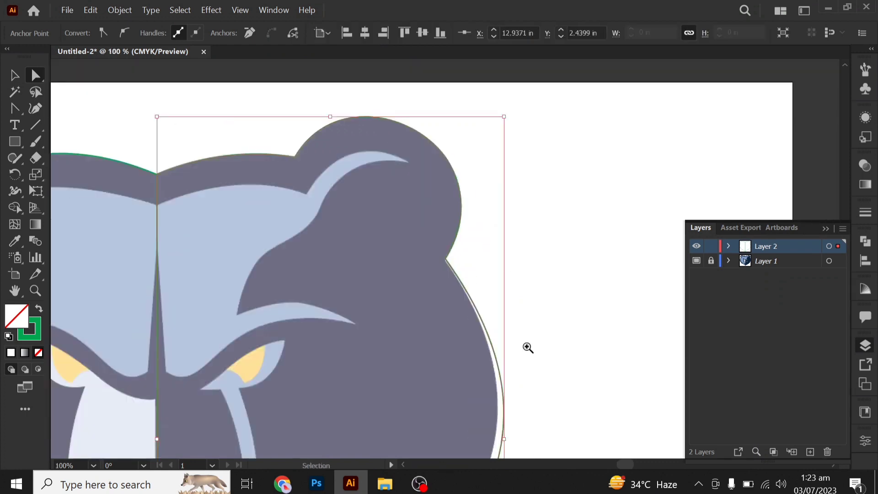
left_click_drag(525, 348, 440, 344)
scroll(440, 344, "up", 1)
left_click(419, 341)
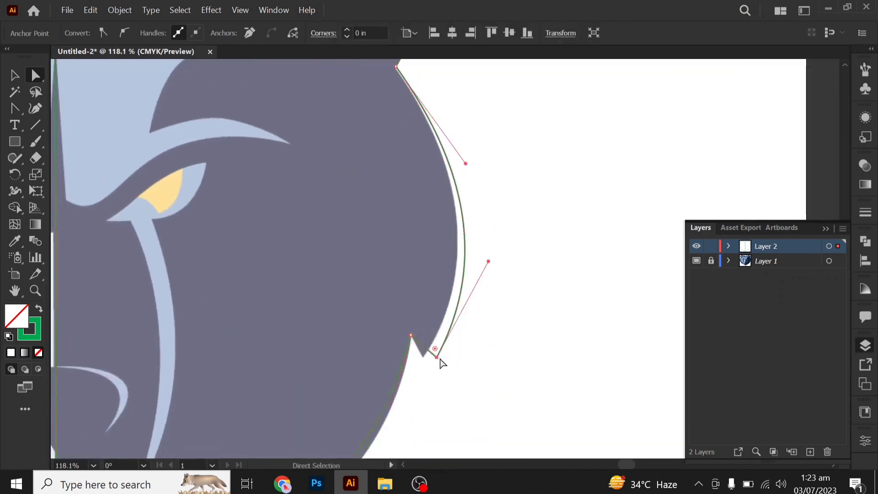
left_click_drag(436, 357, 423, 358)
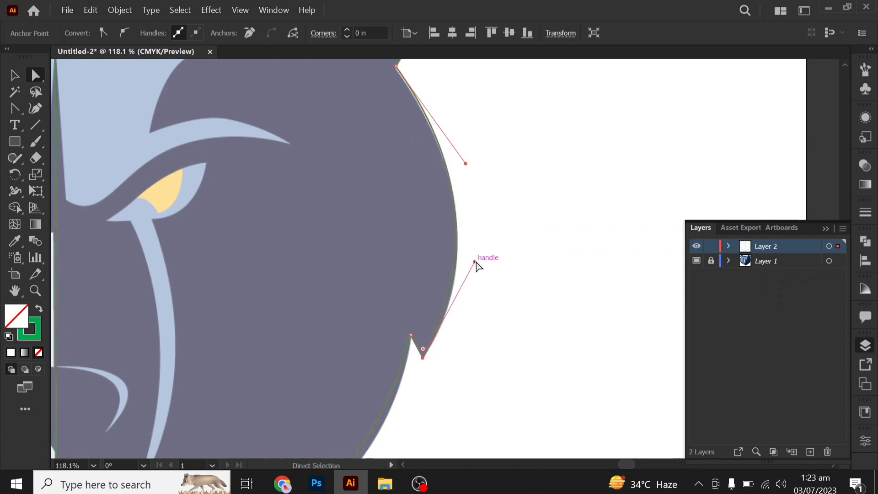
left_click_drag(478, 263, 478, 268)
left_click_drag(465, 164, 466, 172)
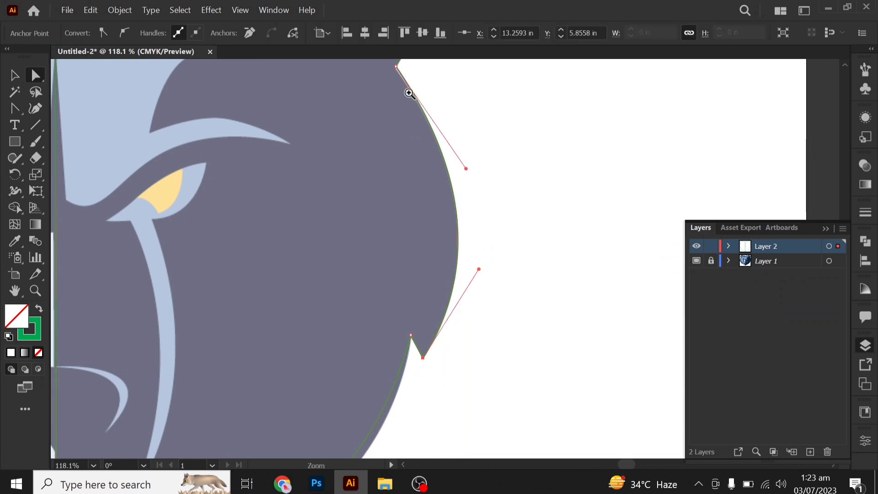
Step: Fit the lower right jaw notch anchors and jaw curve to the bear's edge, then view the whole bear
scroll(363, 91, "up", 3)
mouse_move(363, 91)
left_mouse_down()
mouse_move(314, 242)
mouse_move(347, 246)
left_mouse_up()
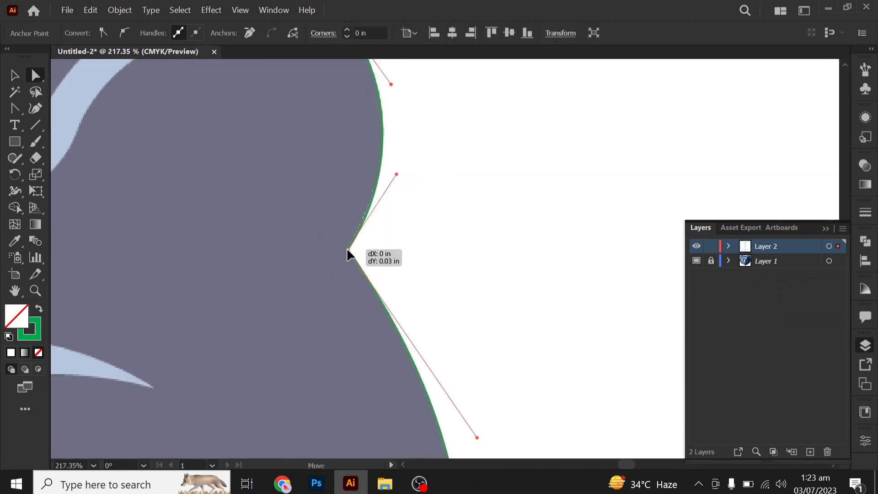
scroll(571, 366, "down", 5)
scroll(571, 366, "up", 3)
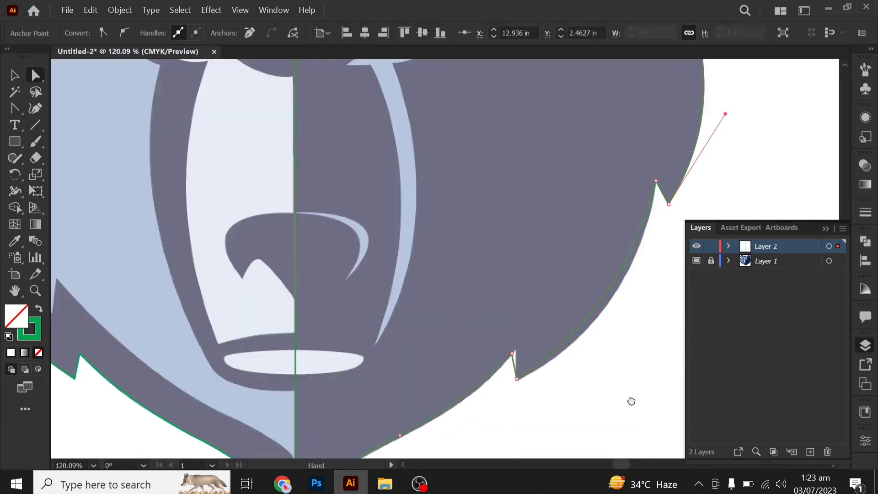
left_click_drag(323, 391, 316, 397)
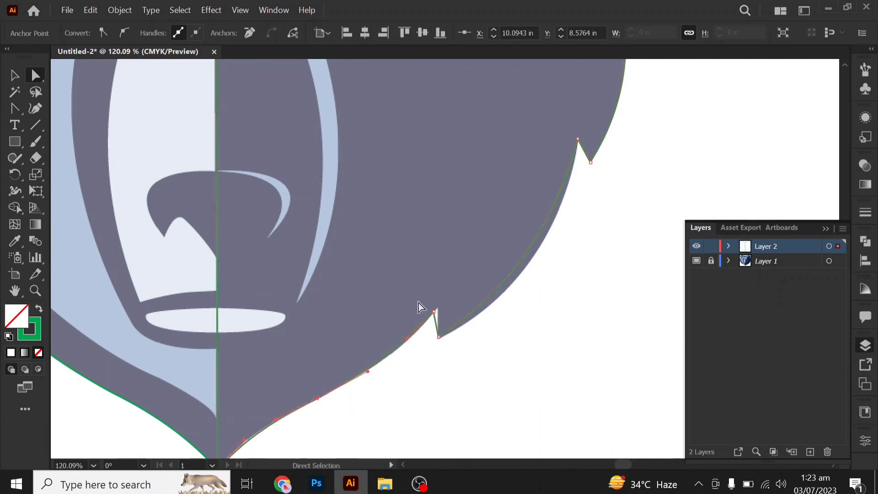
left_click_drag(434, 311, 437, 308)
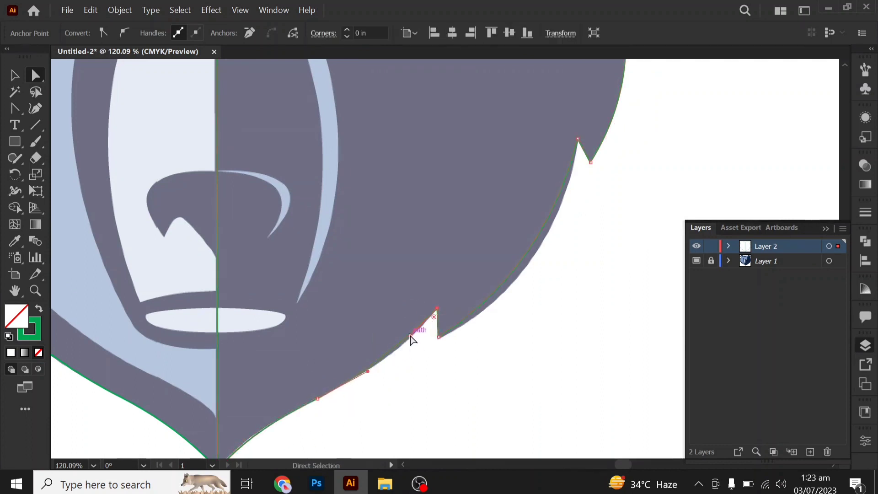
left_click_drag(410, 337, 410, 342)
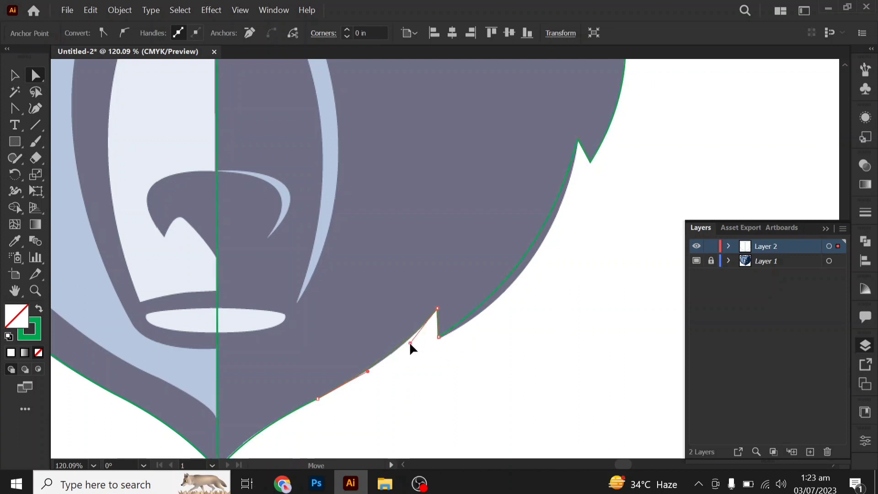
left_click(20, 112)
left_click_drag(528, 262, 531, 259)
key("a")
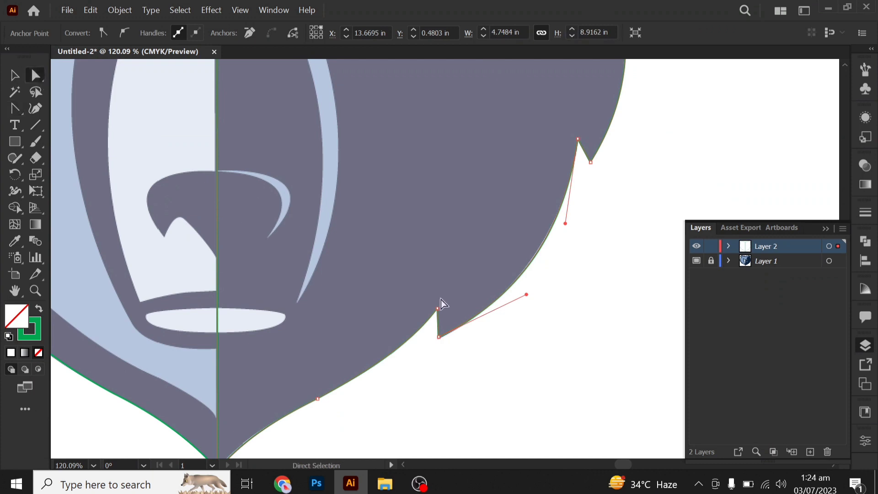
left_click_drag(436, 337, 441, 344)
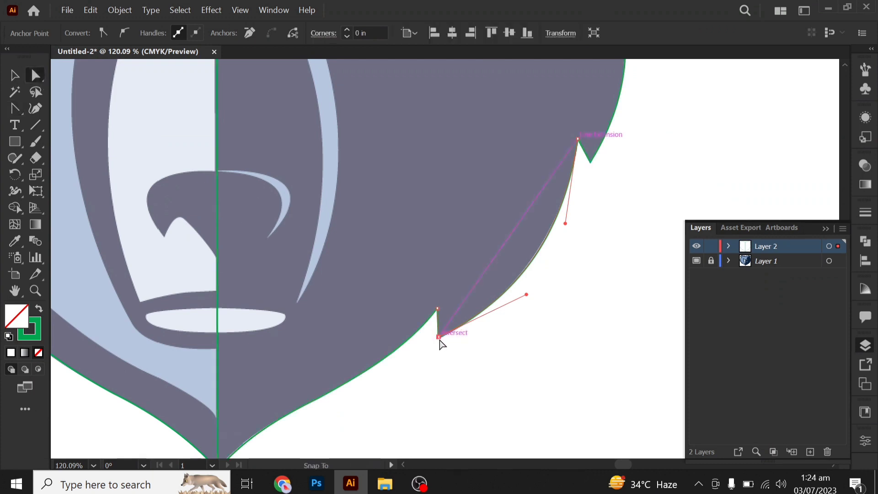
key("ctrl+0")
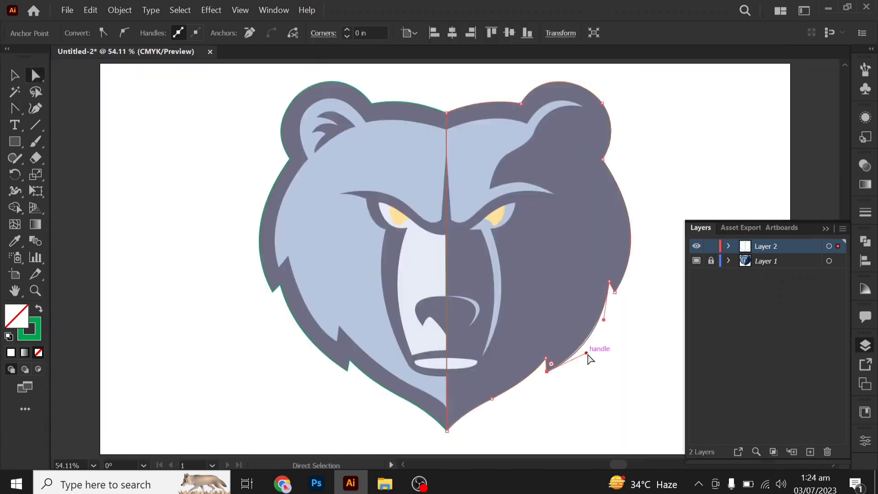
Step: Select both outline halves and unite them in Pathfinder into one shape
left_click(14, 74)
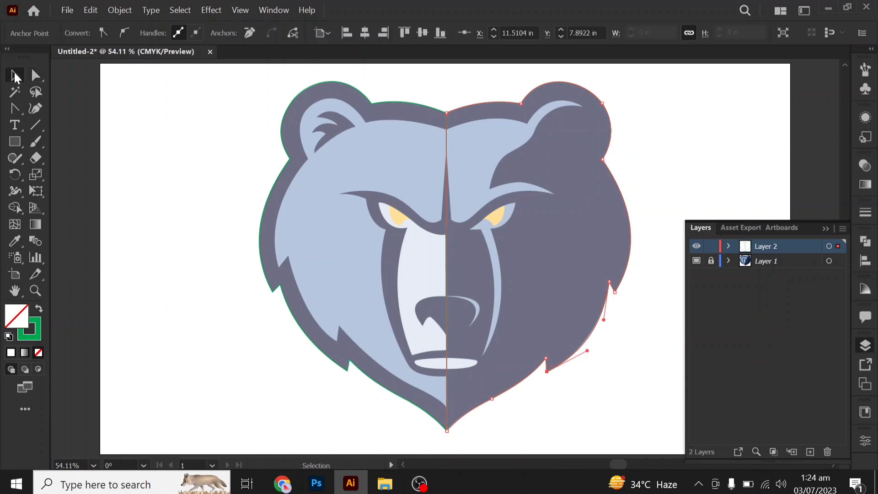
left_click(423, 81, "shift")
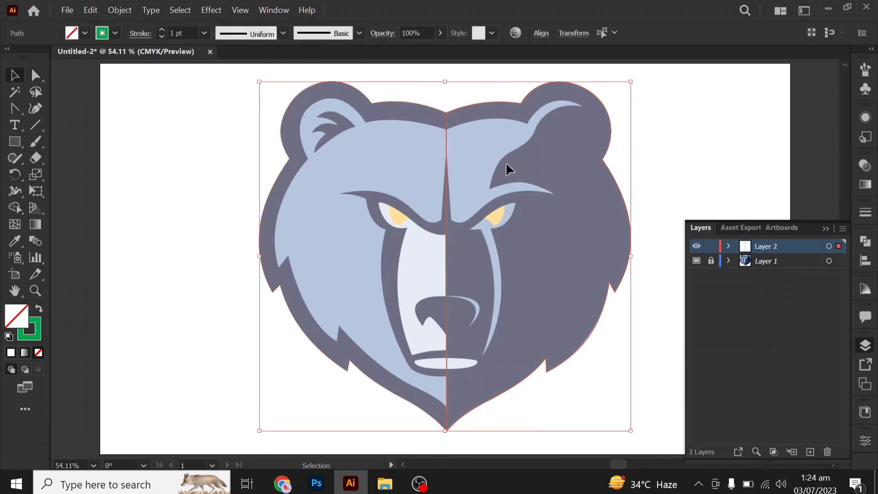
left_click(865, 241)
left_click(705, 265)
left_click(823, 231)
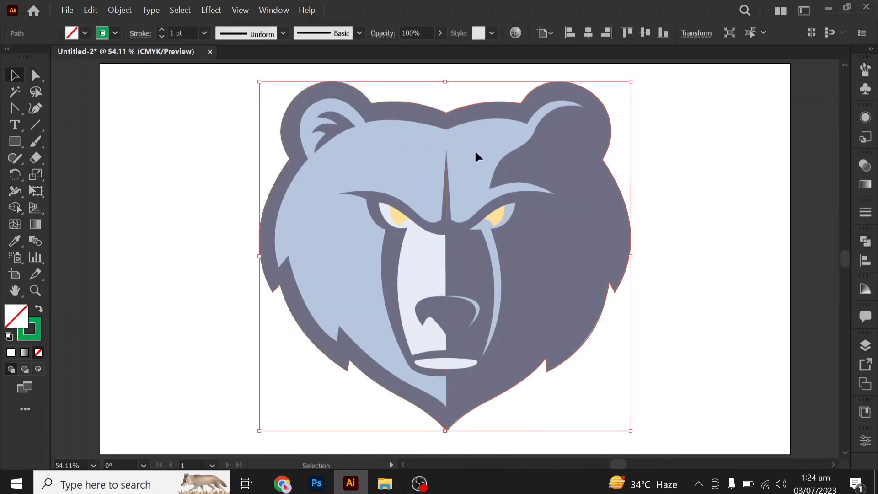
Step: Expand Layer 2 and lock the merged outline path
left_click(865, 346)
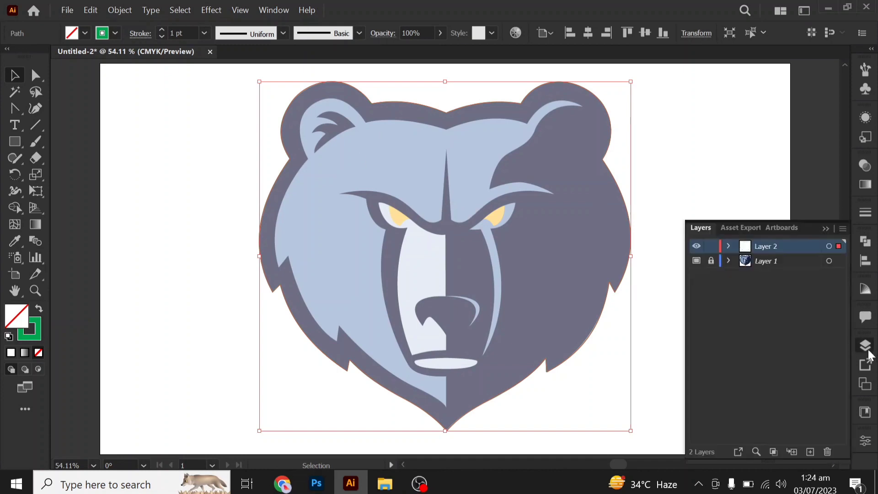
left_click(727, 246)
left_click(711, 261)
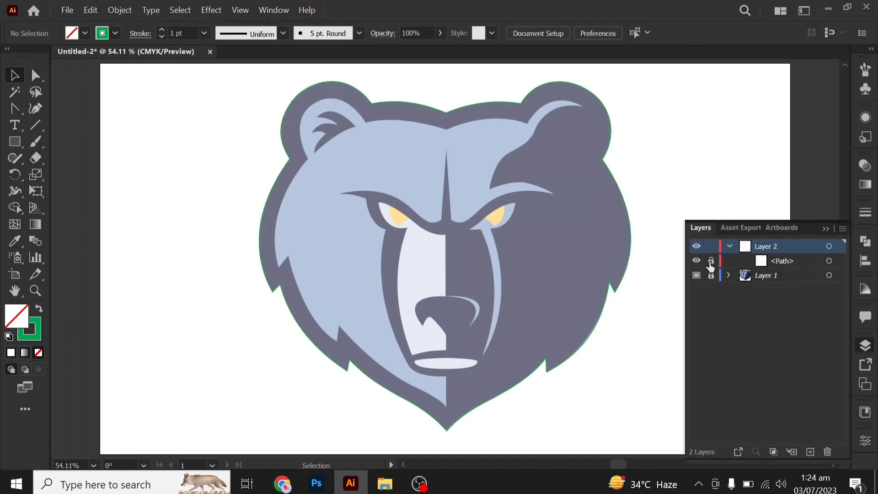
left_click(15, 109)
Step: Start a straight-line Pen path at the right ear tip, across the forehead to the left ear and cheek
scroll(453, 146, "up", 5)
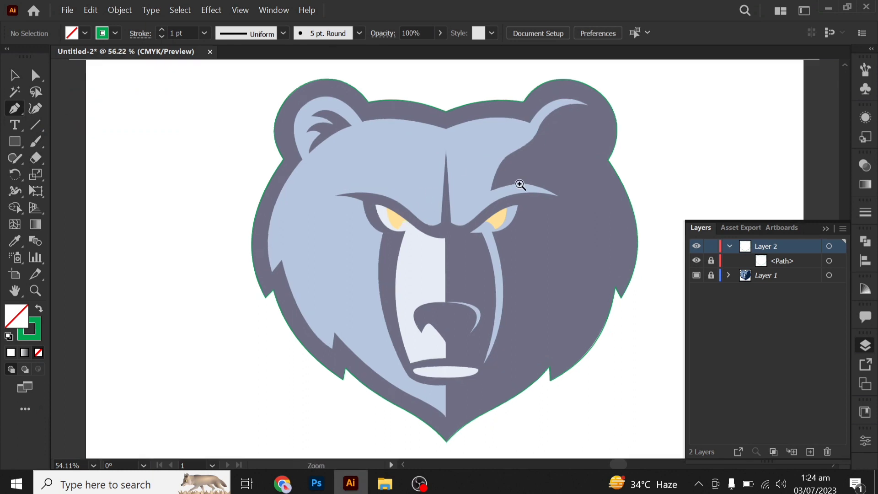
left_click_drag(494, 296, 456, 415)
left_click(641, 202)
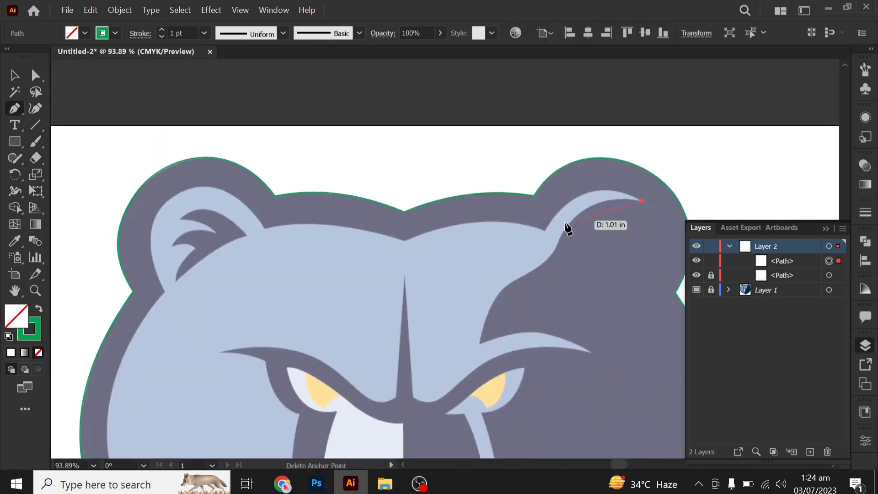
left_click(545, 231)
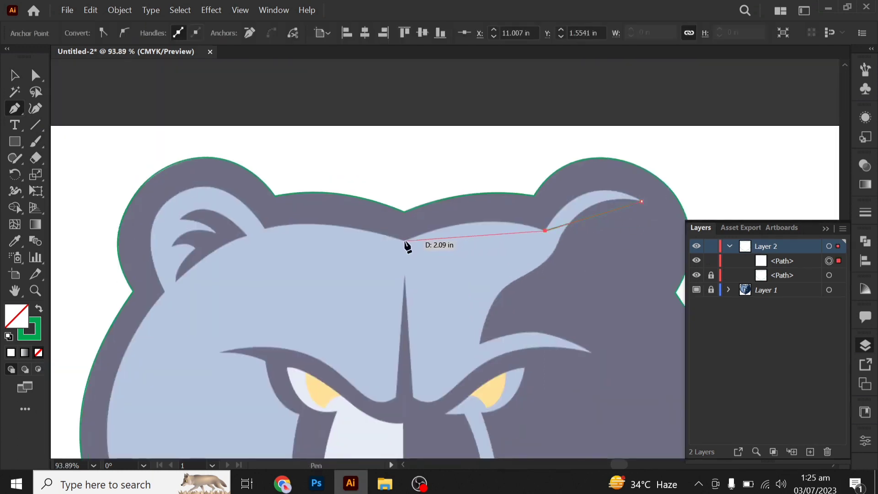
left_click(404, 240)
left_click(264, 228)
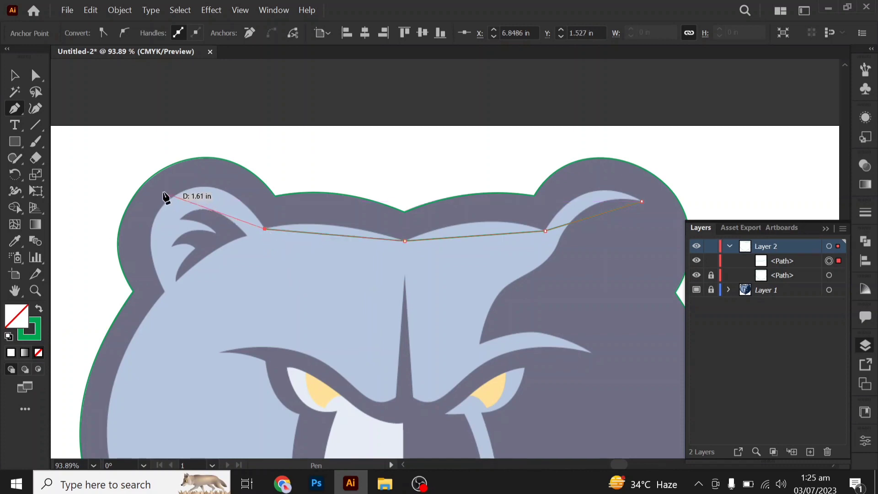
left_click(175, 196)
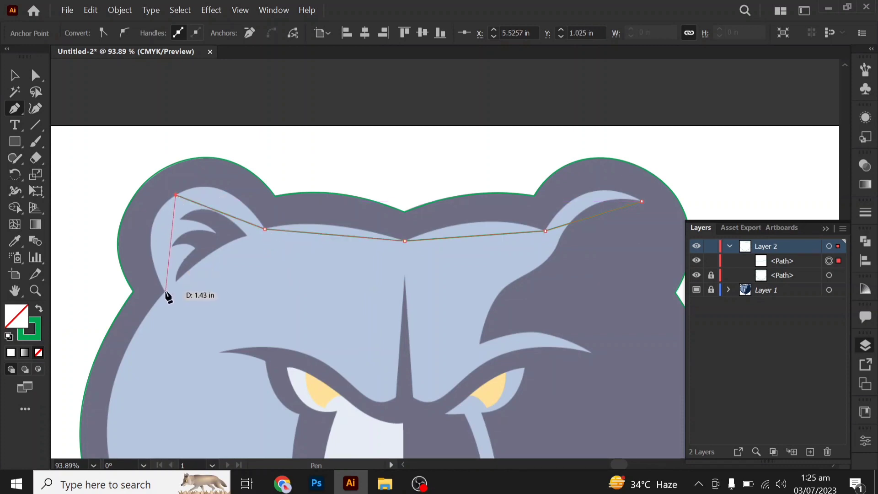
left_click(167, 291)
Step: Continue the outline down the left cheek's fur notches to the chin centre line and mouth
scroll(231, 317, "down", 5)
scroll(231, 317, "left", 1)
left_click(145, 336)
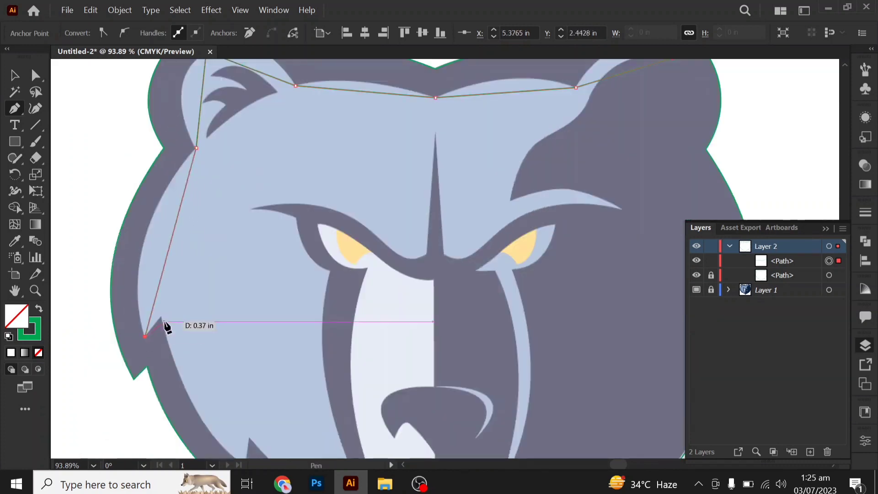
left_click(160, 317)
scroll(217, 364, "down", 5)
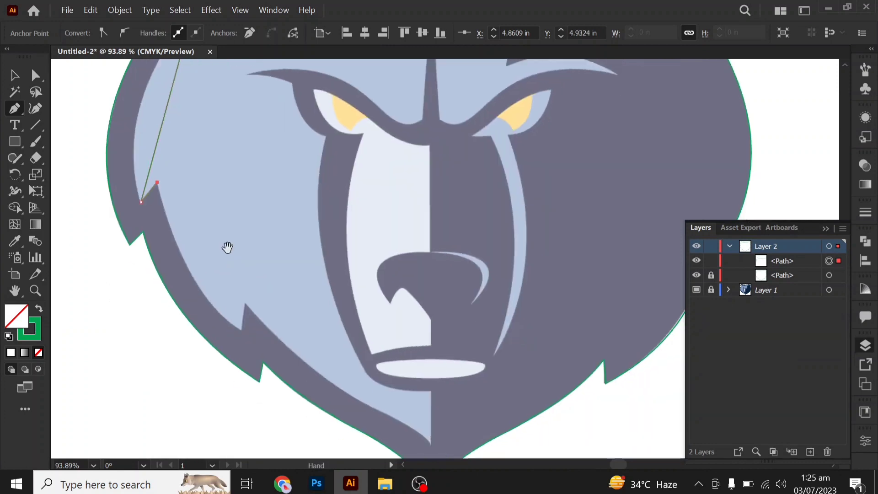
left_click(240, 329)
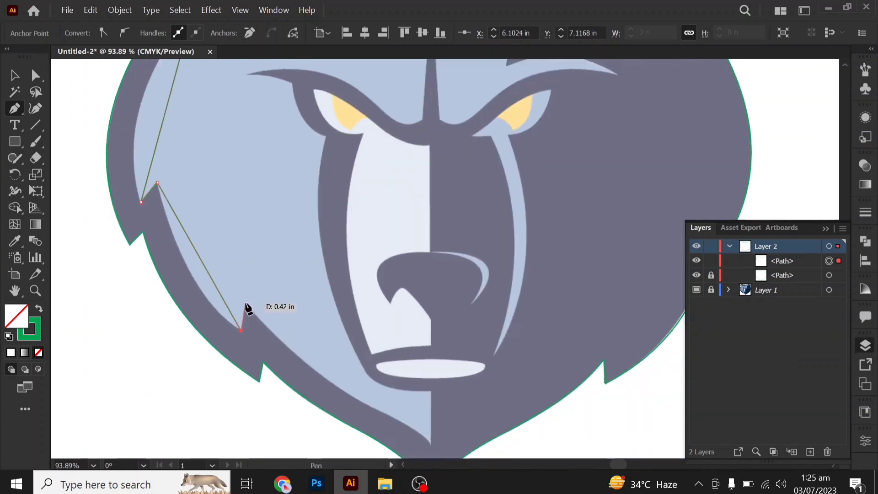
left_click(246, 303)
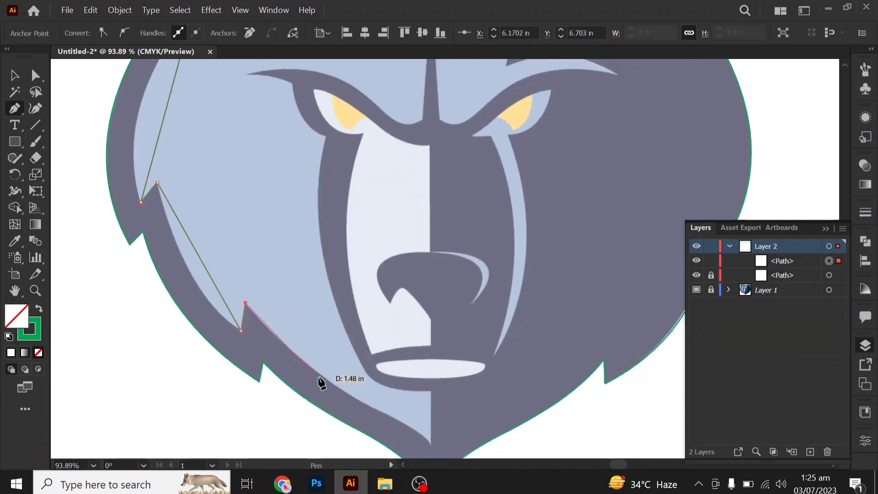
left_click(366, 404)
left_click(431, 443)
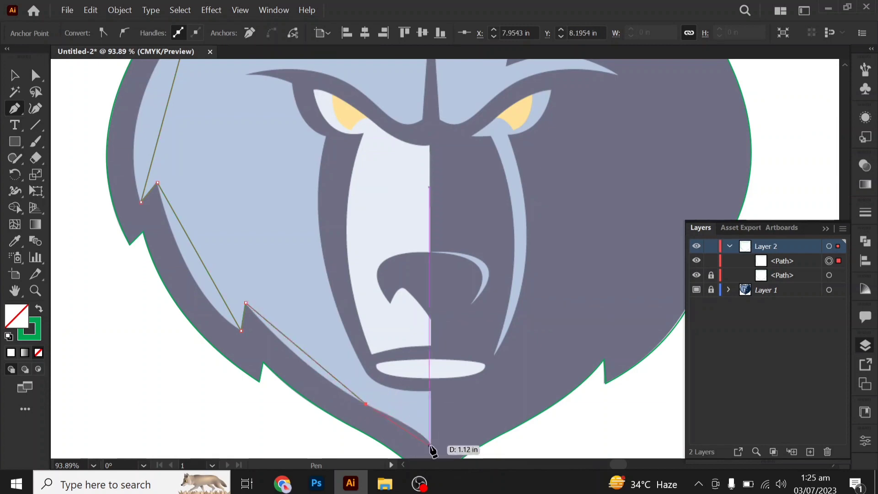
left_click(432, 390)
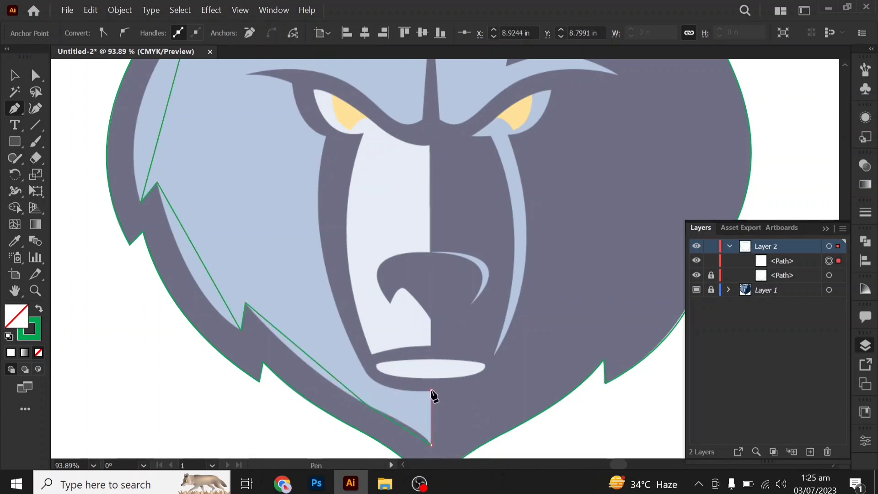
left_click(360, 362)
Step: Trace up the muzzle's left edge and along the left brow to the forehead spike tip
left_click(326, 136)
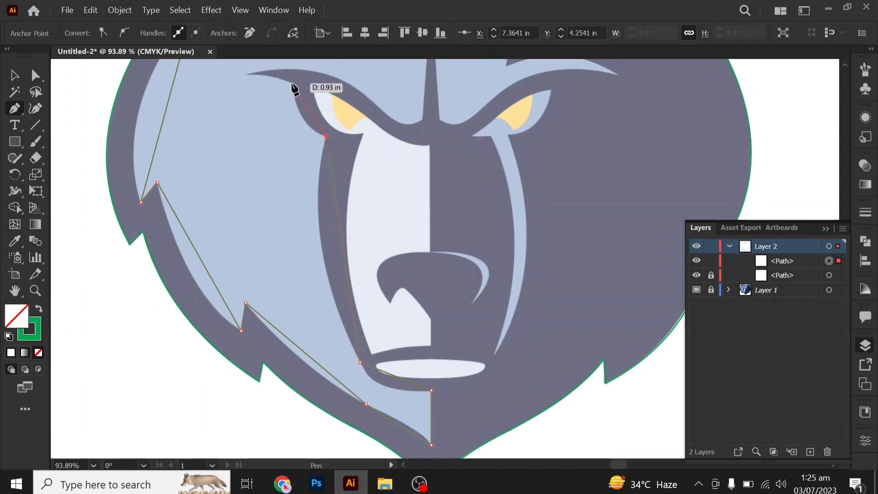
left_click(293, 83)
left_click(385, 111)
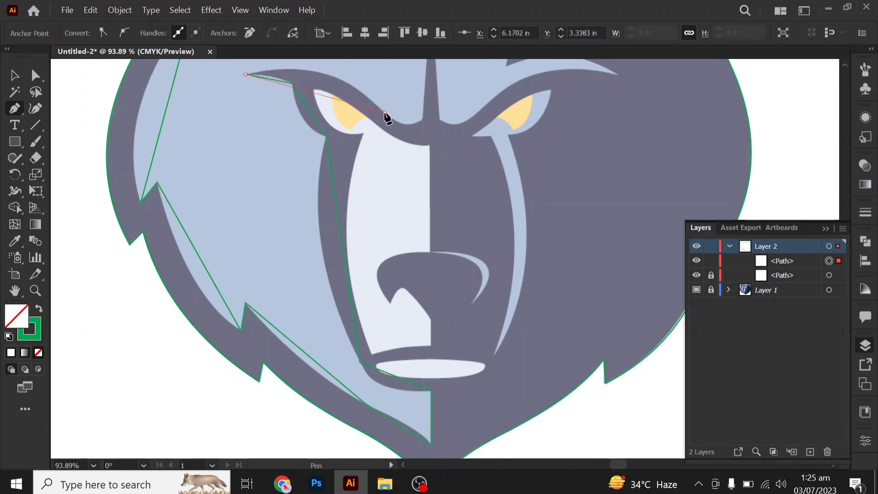
left_click(422, 118)
left_click_drag(435, 121, 424, 274)
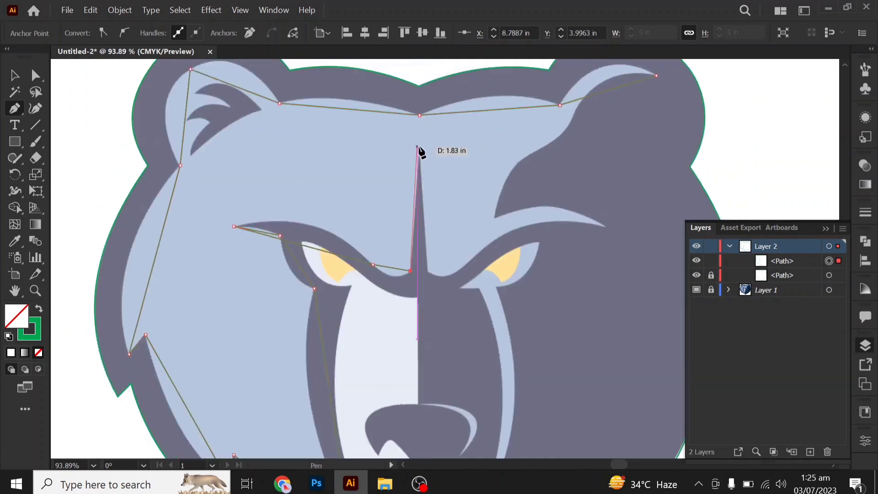
left_click(420, 148)
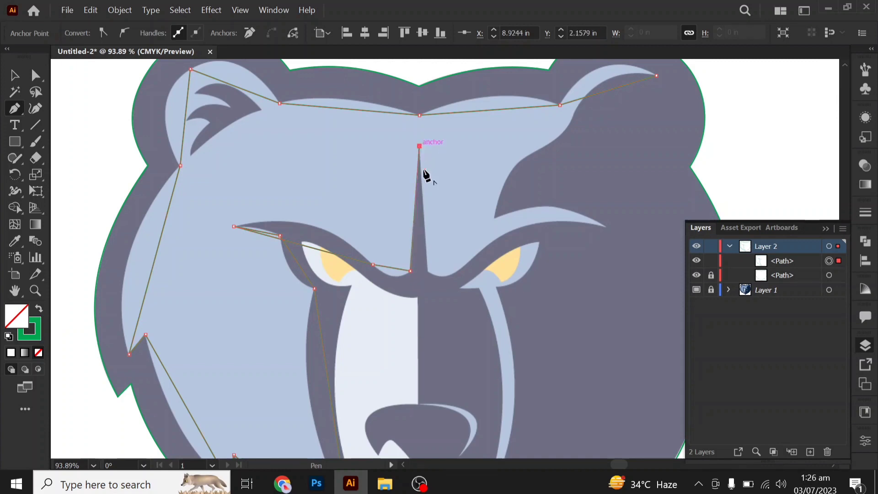
Step: Trace down the spike, along the right brow and inner right ear, closing at the ear tip
left_click(427, 270)
left_click(462, 267)
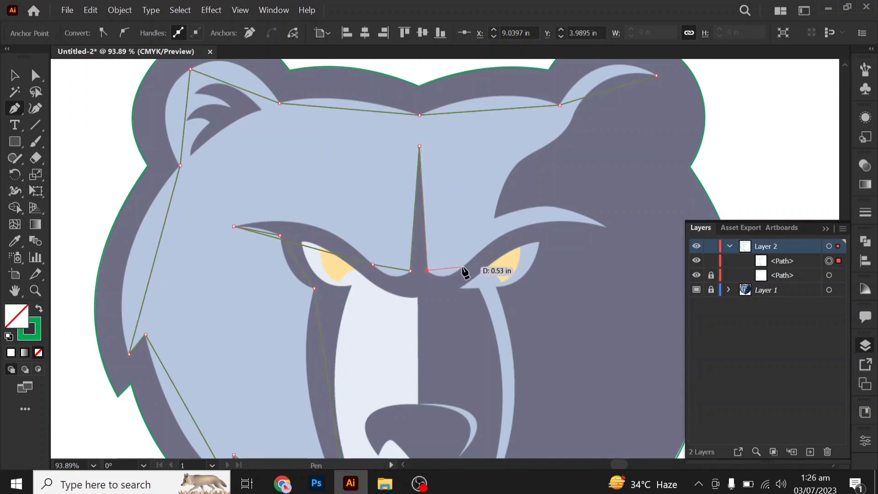
left_click(606, 226)
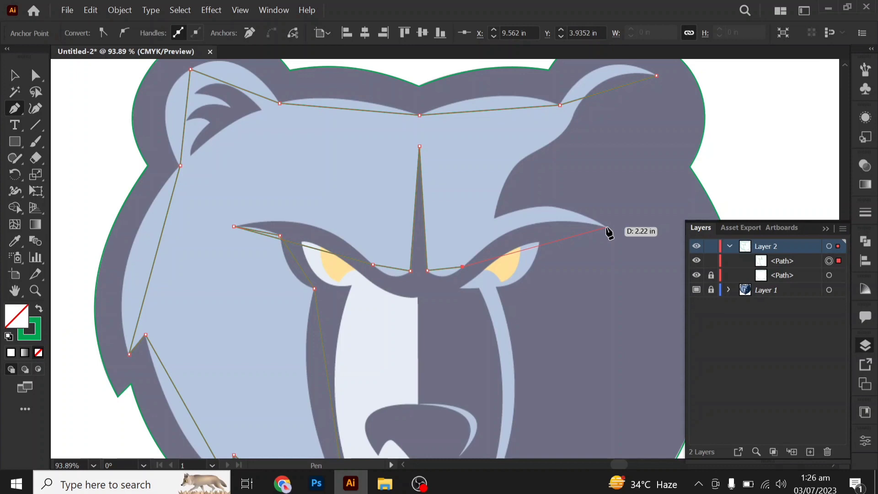
left_click(494, 218)
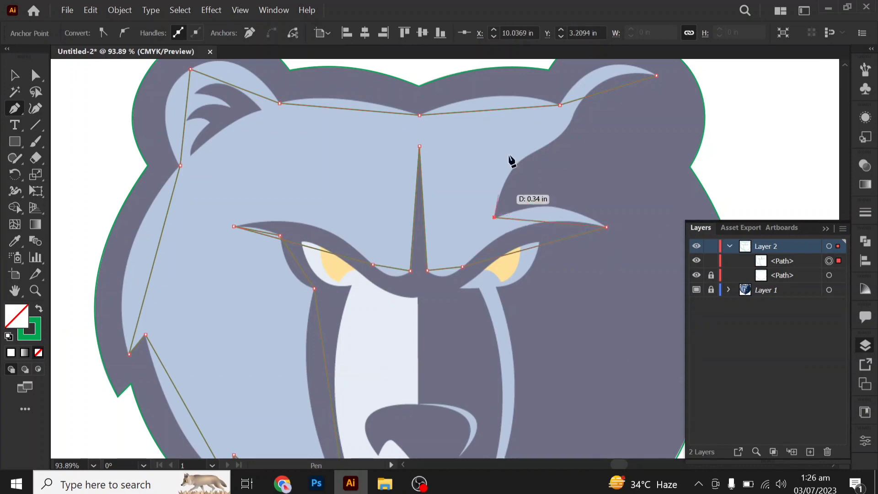
left_click(520, 160)
left_click(571, 119)
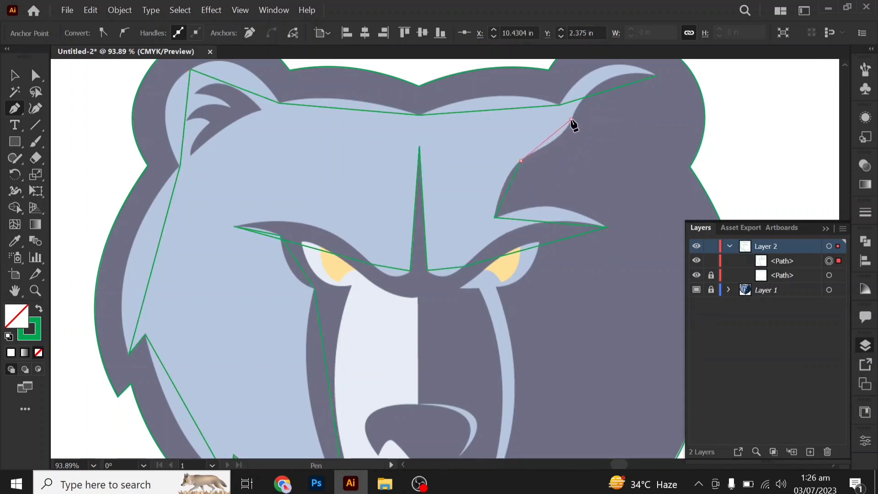
left_click(656, 76)
left_click(14, 109)
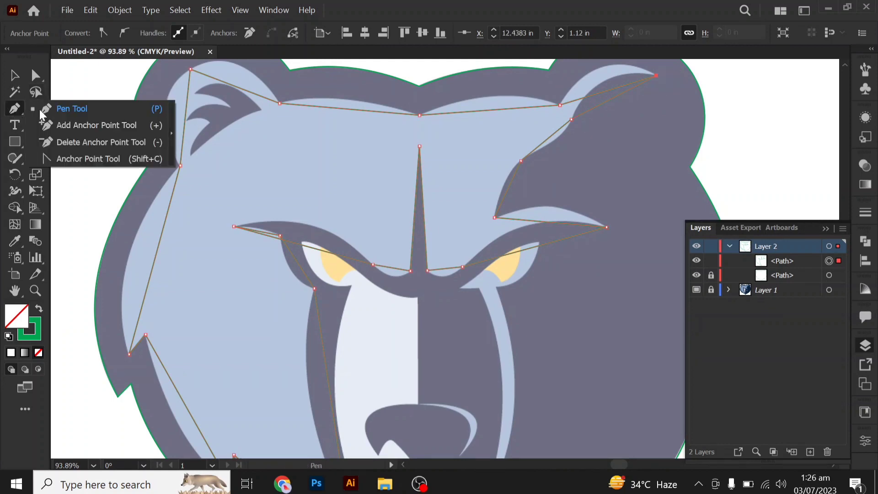
Step: With the Anchor Point tool, curve the inner right ear edge and both halves of the head top
left_click(54, 164)
scroll(576, 109, "up", 3)
left_click_drag(504, 259, 361, 371)
left_click_drag(486, 188, 454, 145)
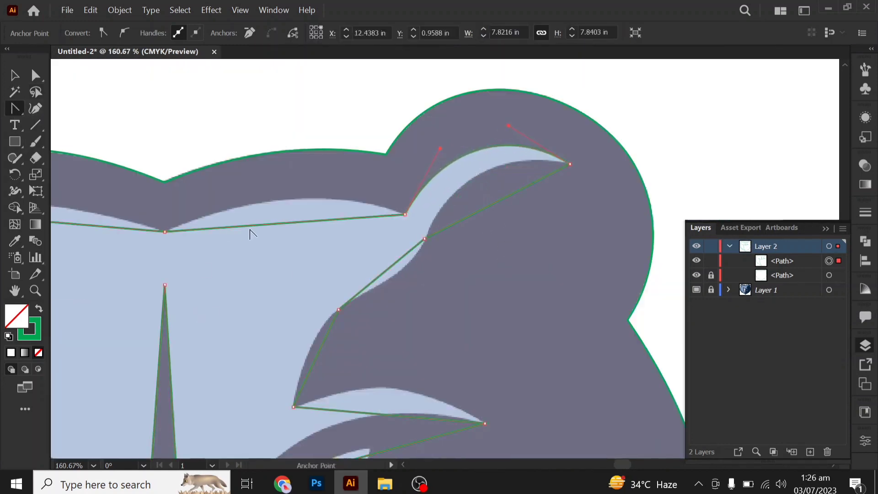
left_click_drag(253, 226, 290, 198)
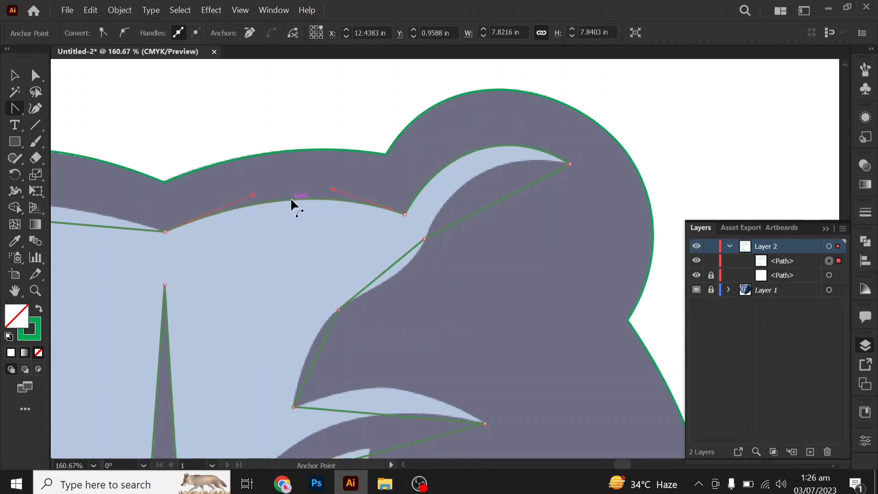
scroll(574, 306, "left", 8)
scroll(396, 267, "up", 1)
left_click_drag(396, 267, 394, 243)
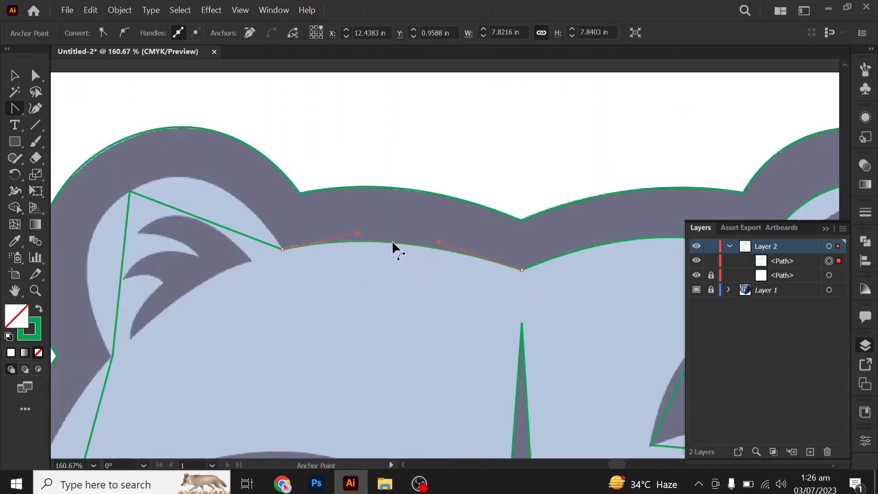
Step: Curve the outline over the left ear, its inner edge, and down the left side of the face
scroll(276, 242, "left", 2)
mouse_move(278, 242)
left_mouse_down()
mouse_move(290, 199)
mouse_move(273, 179)
left_mouse_up()
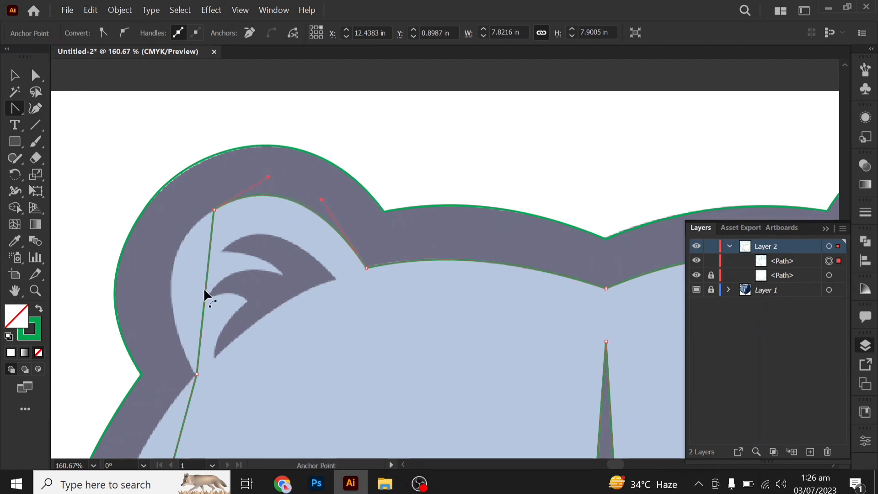
left_click_drag(204, 287, 169, 275)
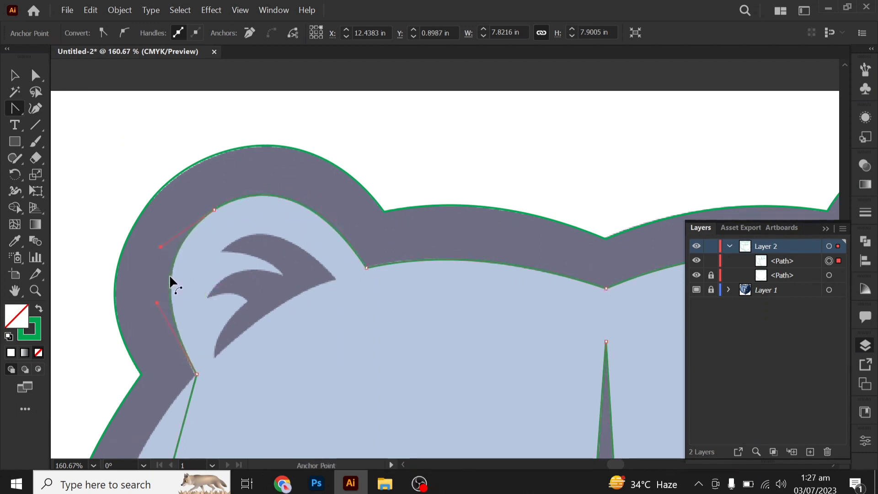
scroll(275, 344, "down", 5)
mouse_move(205, 211)
left_mouse_down()
mouse_move(157, 215)
mouse_move(128, 297)
left_mouse_up()
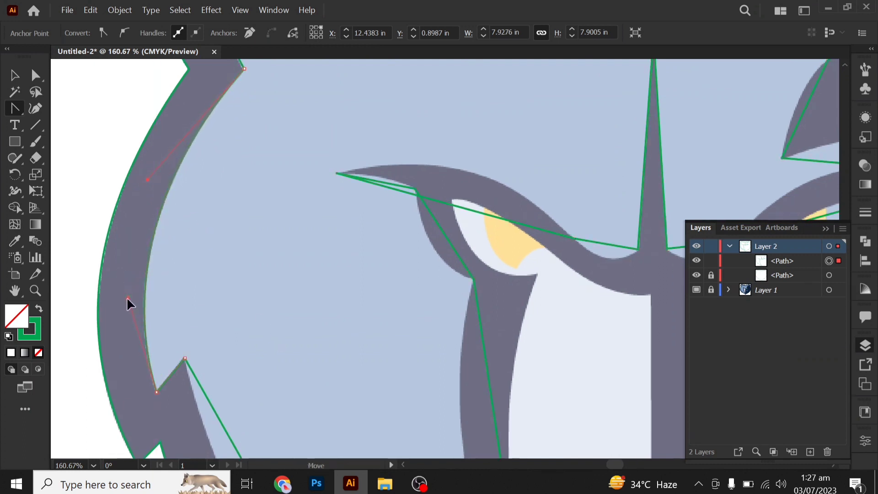
Step: Refine the left cheek curves and bend the edge beneath the muzzle into a curve
scroll(256, 228, "down", 3)
scroll(257, 274, "down", 2)
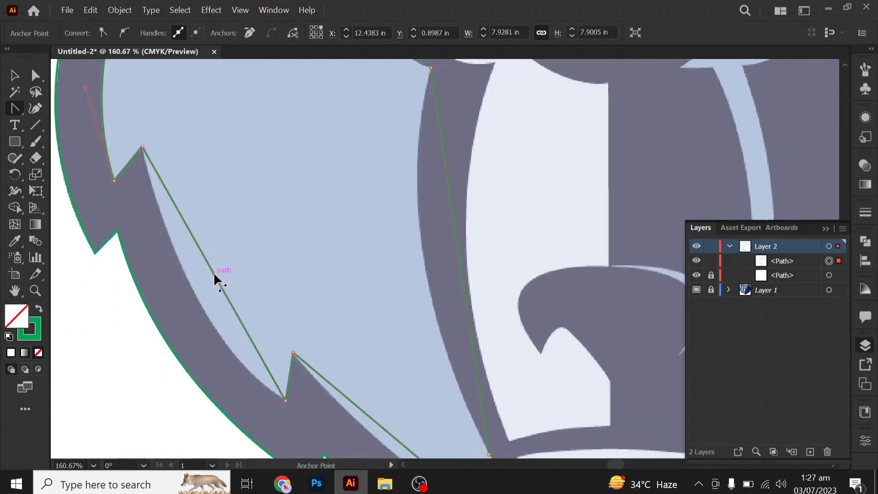
mouse_move(191, 294)
left_mouse_down()
mouse_move(208, 313)
mouse_move(201, 303)
left_mouse_up()
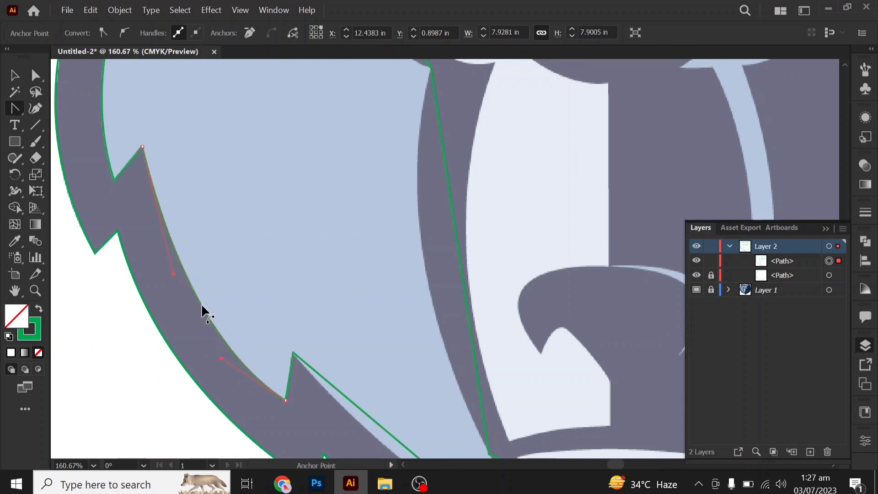
scroll(322, 314, "down", 3)
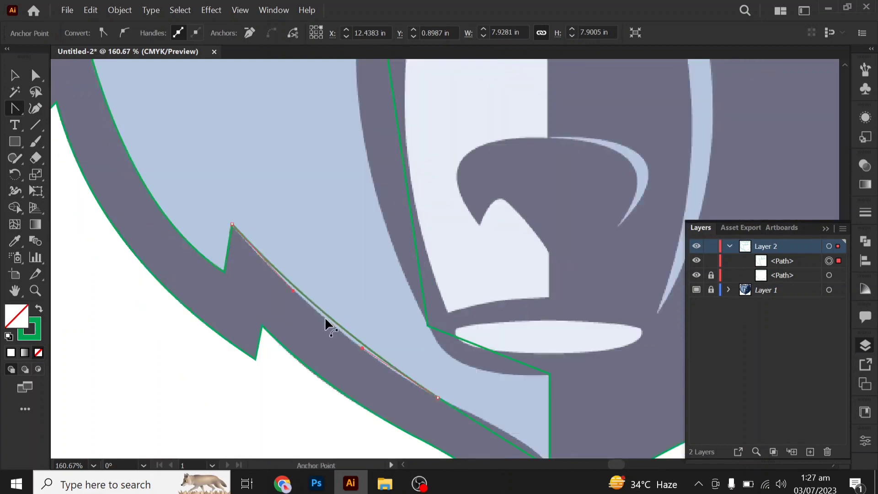
scroll(441, 358, "down", 2)
scroll(440, 358, "right", 3)
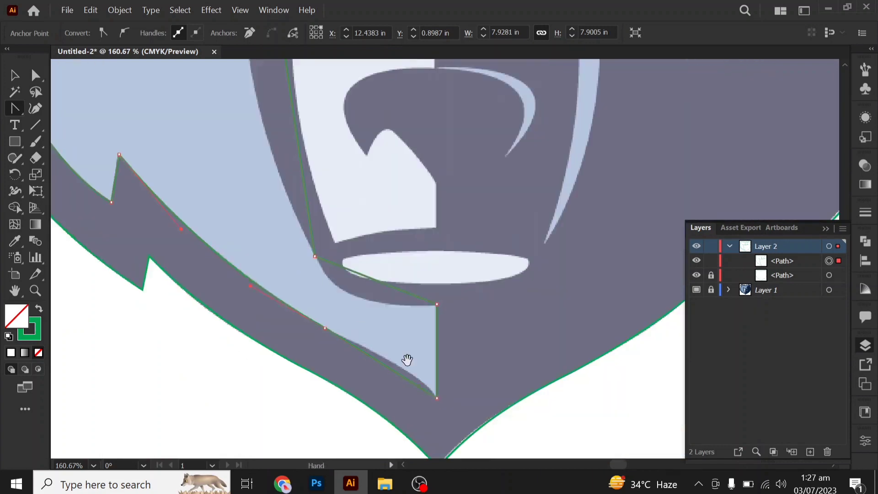
left_click_drag(398, 363, 408, 372)
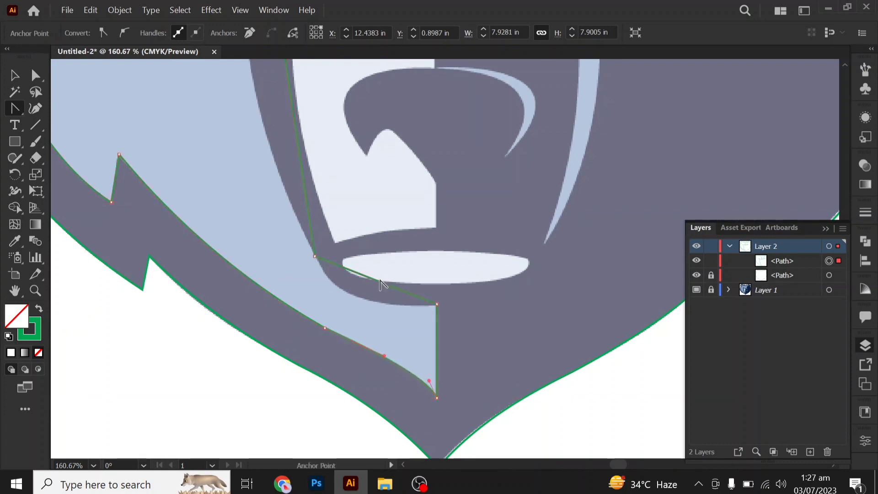
left_click_drag(377, 287, 357, 297)
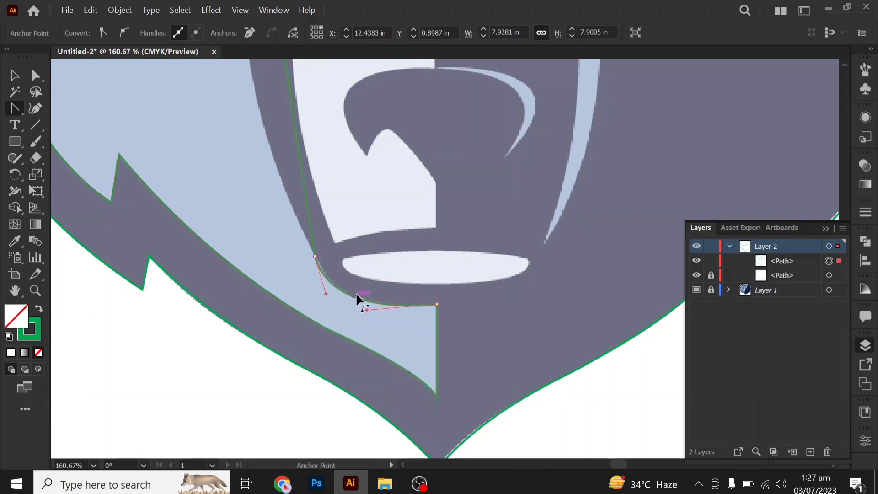
scroll(342, 242, "up", 2)
scroll(374, 212, "down", 2)
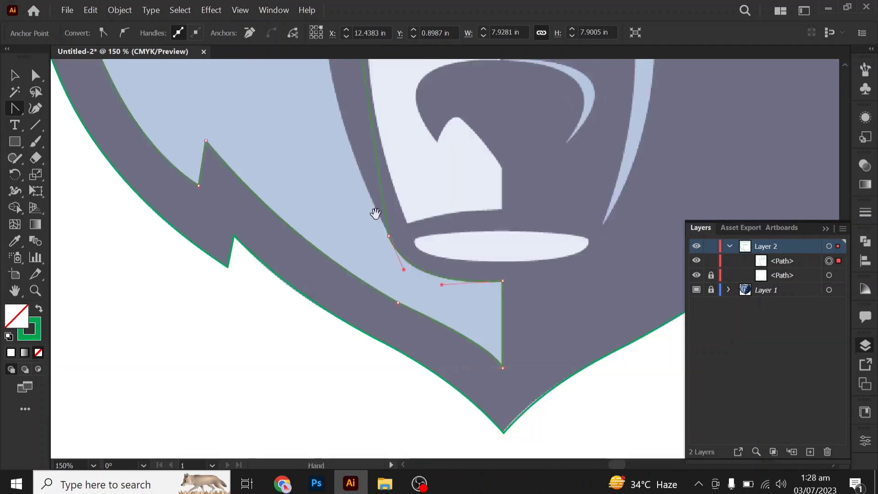
mouse_move(333, 185)
left_mouse_down()
mouse_move(332, 336)
mouse_move(278, 295)
left_mouse_up()
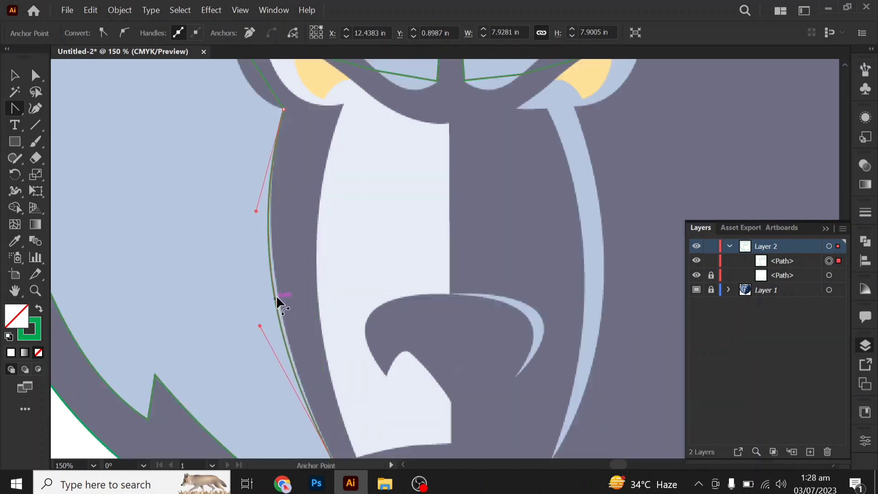
Step: Curve and fine-tune the left brow edge and the dip beside the central spike
scroll(373, 351, "down", 3)
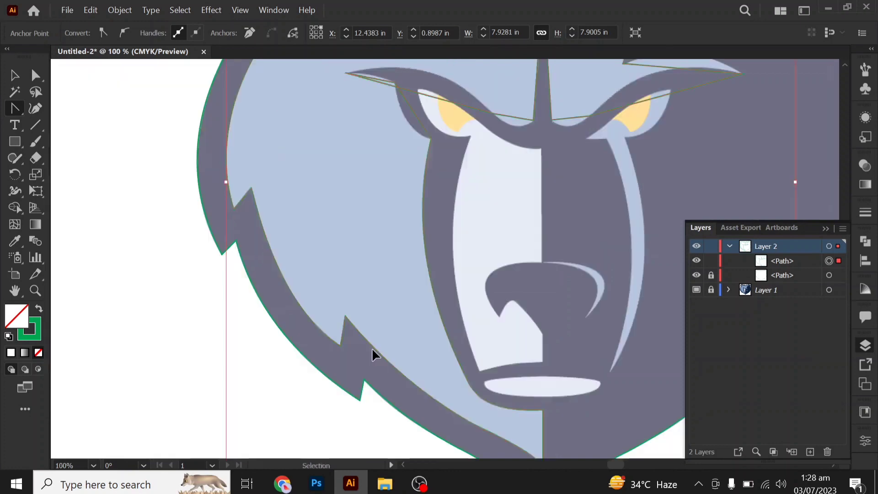
scroll(306, 256, "up", 3)
scroll(320, 247, "up", 2)
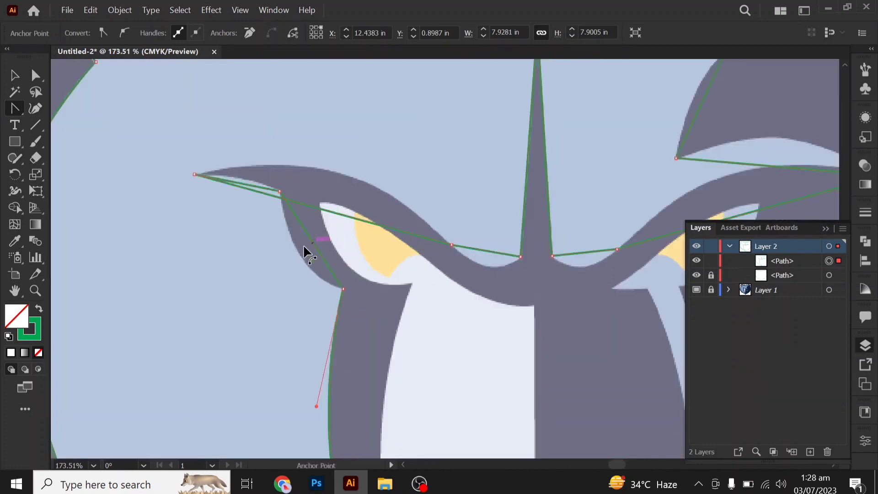
left_click_drag(301, 256, 301, 258)
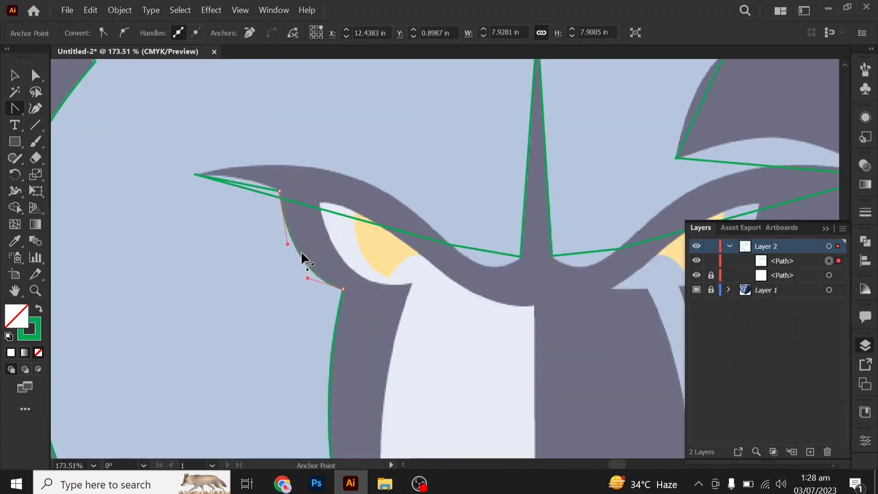
left_click_drag(239, 177, 334, 171)
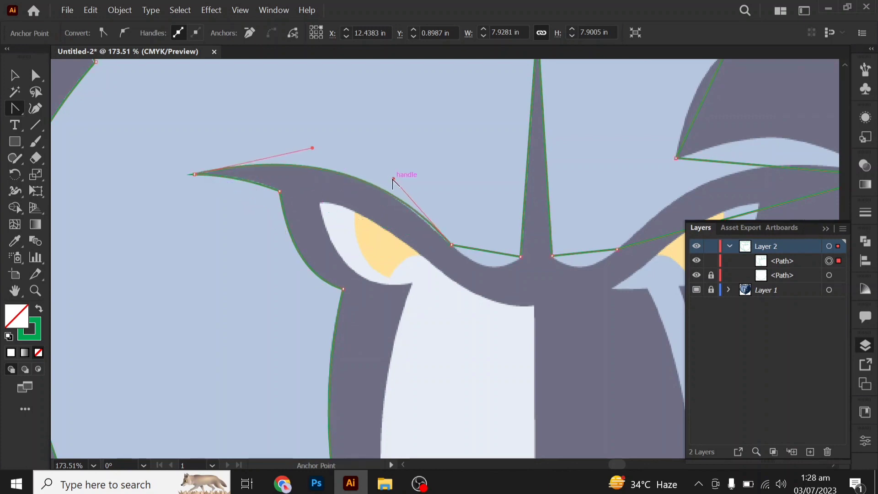
left_click_drag(393, 177, 374, 171)
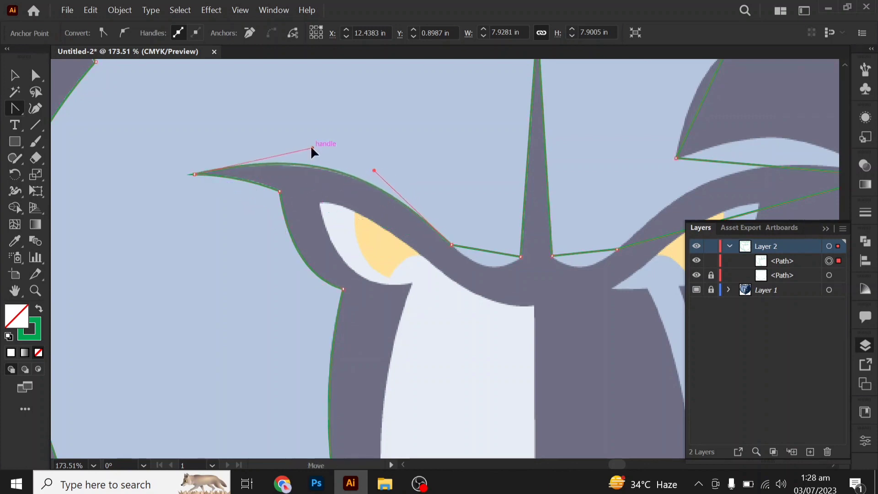
left_click_drag(312, 147, 322, 151)
left_click_drag(485, 250, 489, 266)
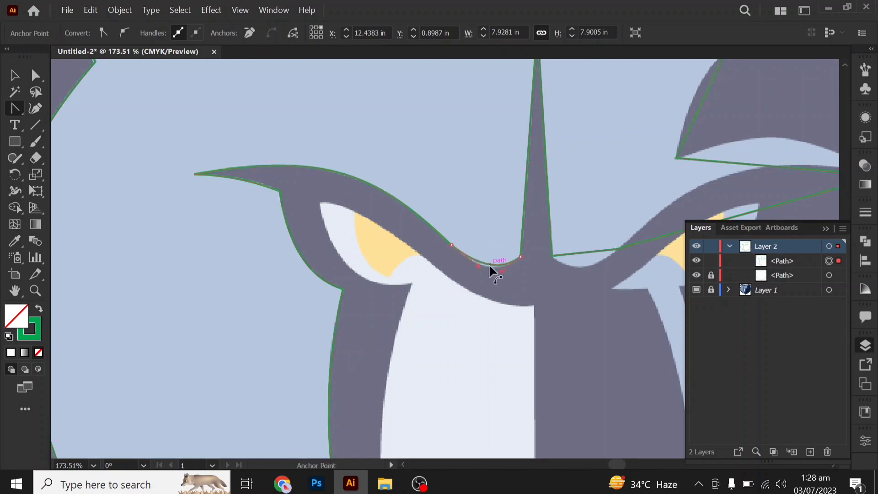
Step: Curve the dip right of the central spike and the right brow edge
left_click_drag(588, 220, 427, 258)
left_click_drag(424, 293, 422, 308)
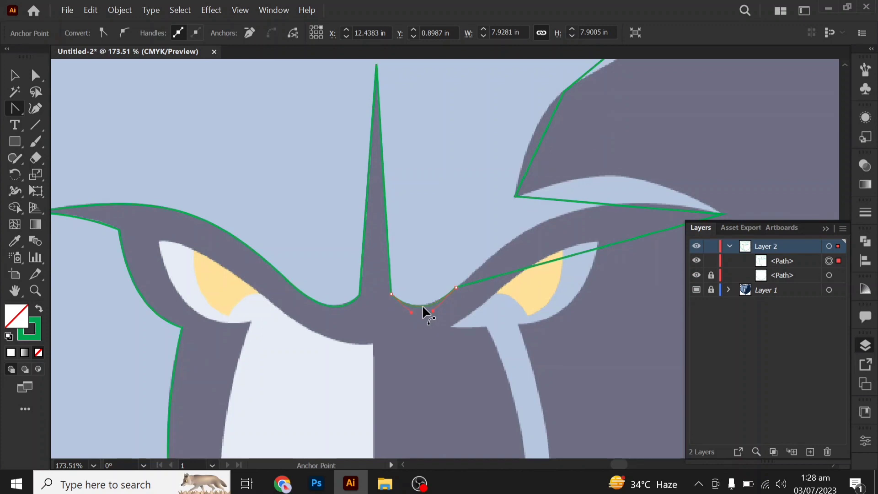
left_click_drag(585, 256, 451, 284)
mouse_move(451, 251)
left_mouse_down()
mouse_move(438, 237)
mouse_move(404, 232)
mouse_move(474, 202)
mouse_move(482, 187)
left_mouse_up()
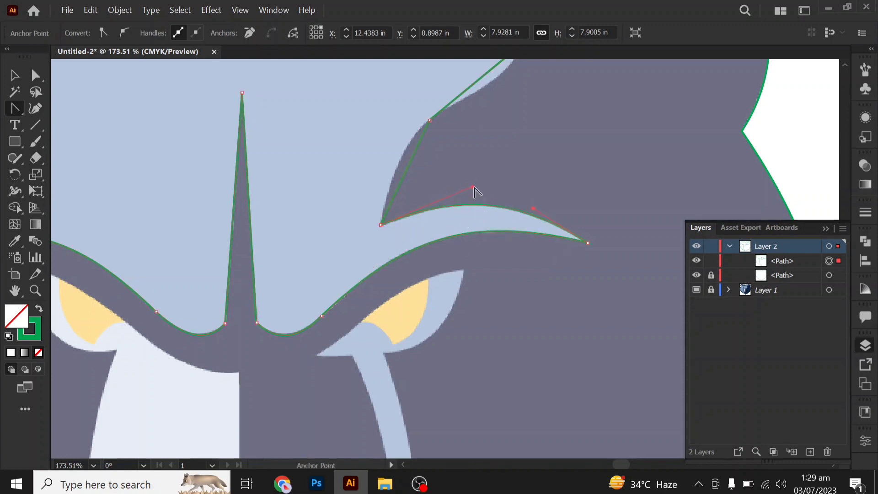
left_click_drag(533, 210, 528, 206)
Step: Shape the lower and upper inner right ear edge into smooth curves
scroll(413, 304, "up", 3)
mouse_move(406, 305)
left_mouse_down()
mouse_move(392, 304)
mouse_move(399, 284)
left_mouse_up()
left_click_drag(493, 201, 502, 210)
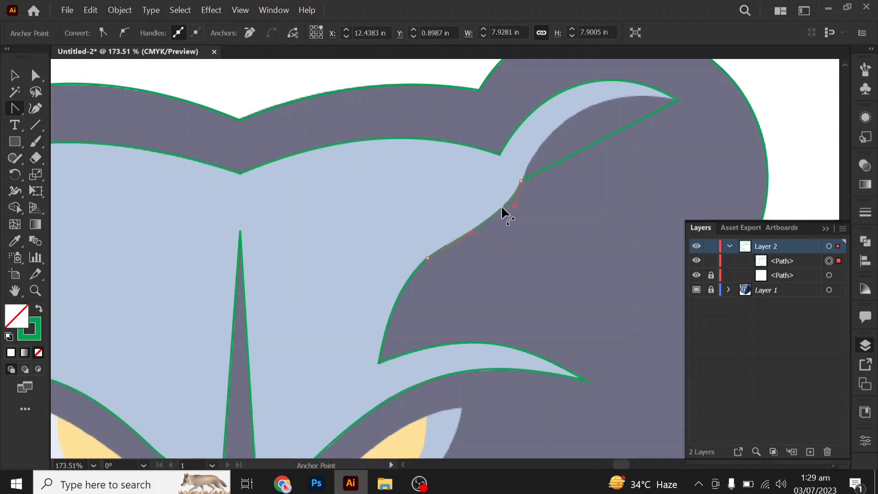
left_click_drag(468, 234, 450, 241)
scroll(580, 212, "up", 3)
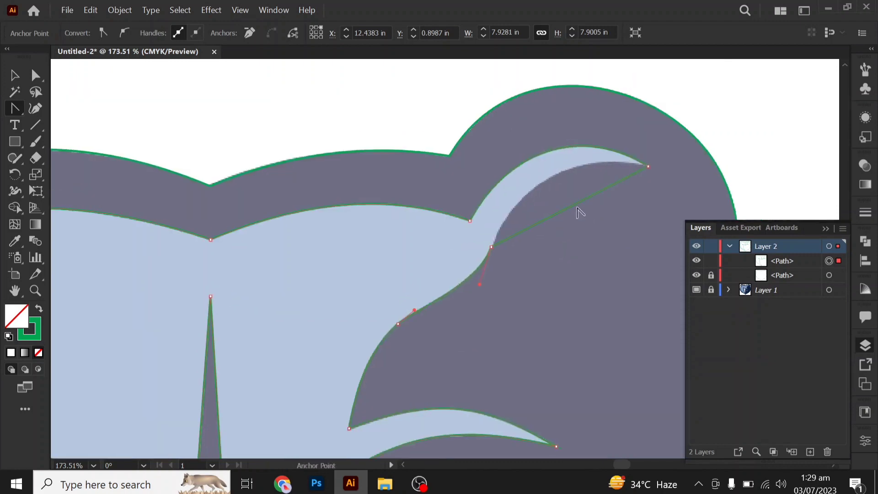
left_click_drag(551, 176, 553, 171)
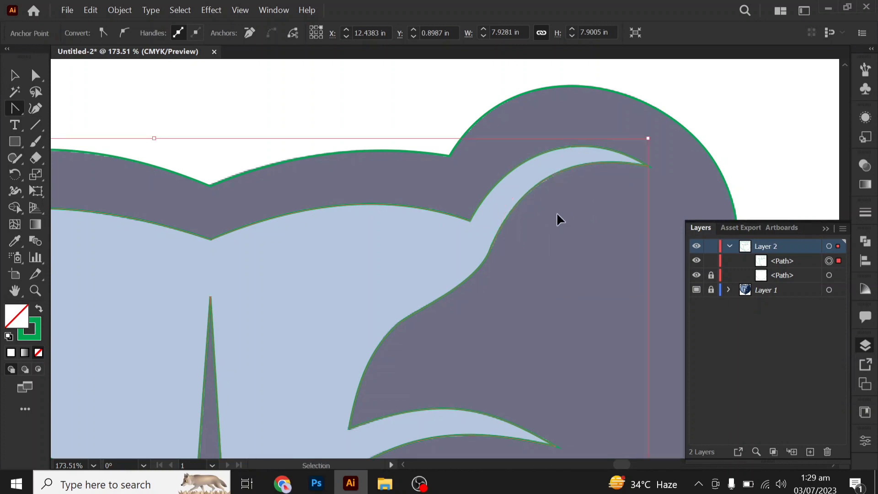
key("a")
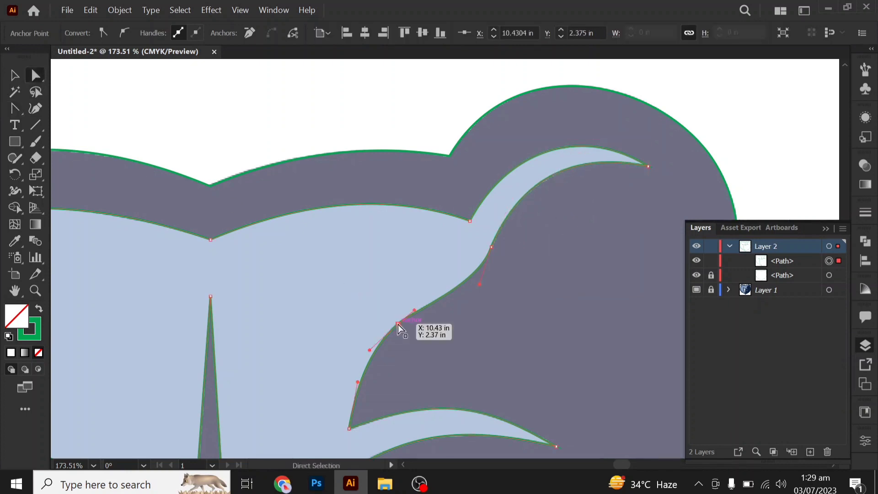
left_click(491, 247)
Step: Lock the face path and trace a closed six-anchor outline around the left-ear tuft
key("ctrl+0")
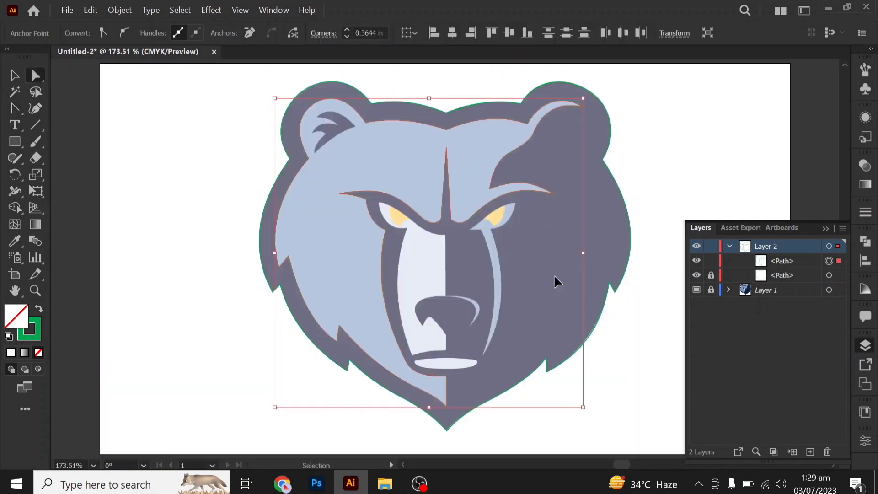
left_click(710, 261)
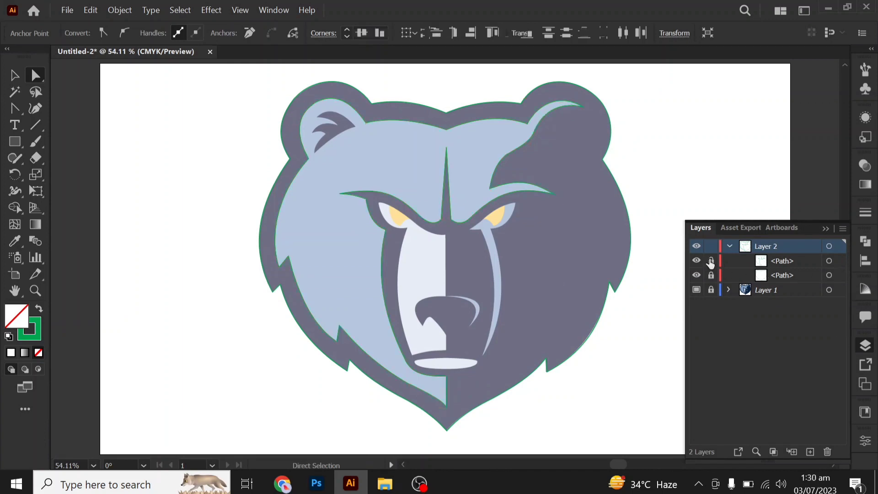
left_click(15, 108)
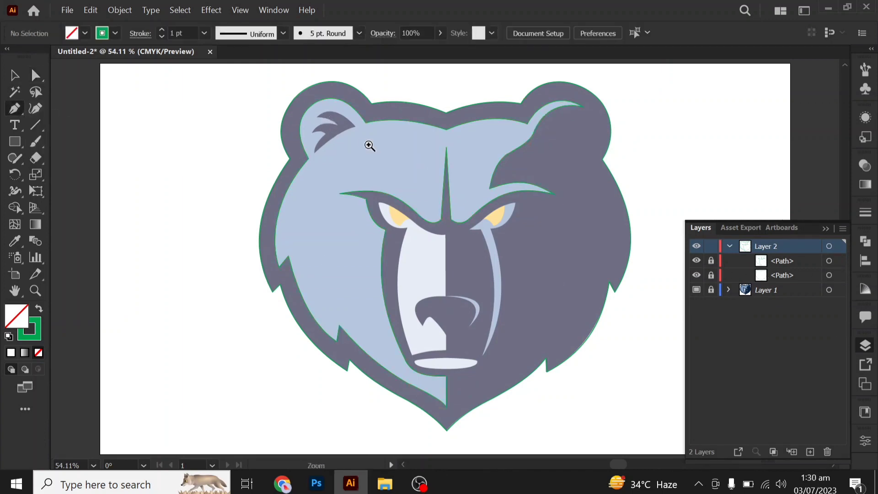
left_click_drag(332, 122, 412, 170)
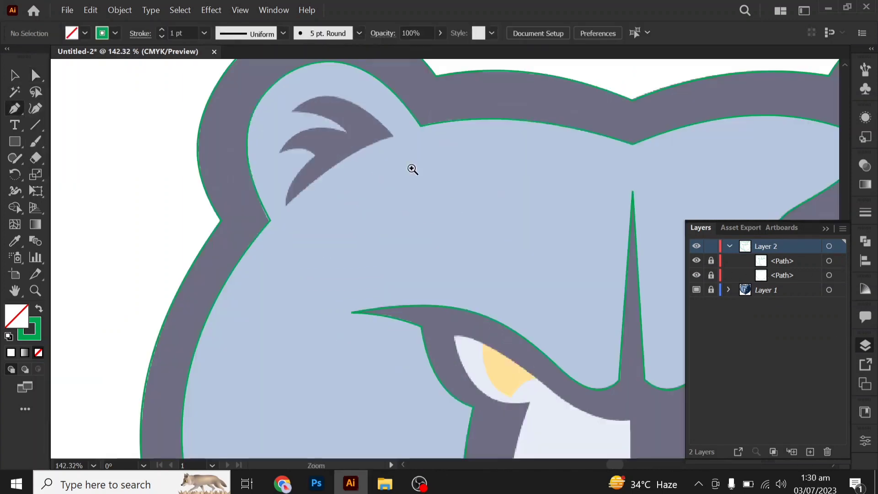
left_click(393, 136)
left_click(292, 110)
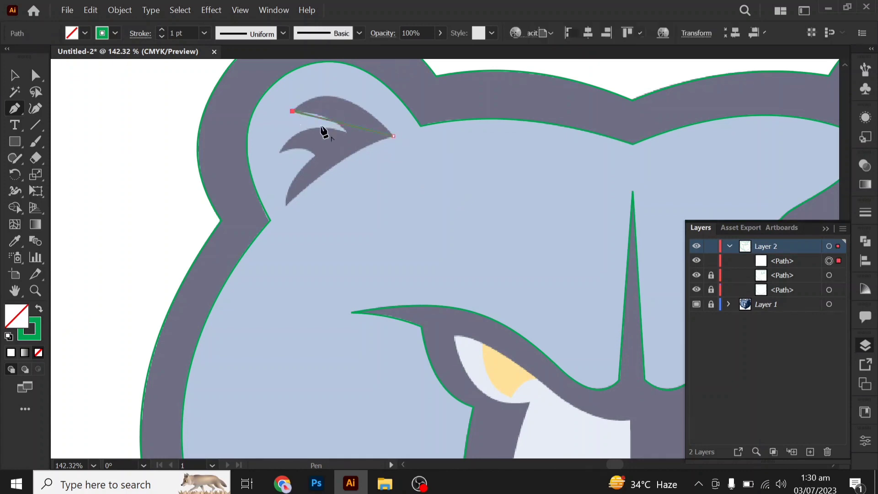
left_click(348, 133)
left_click(279, 151)
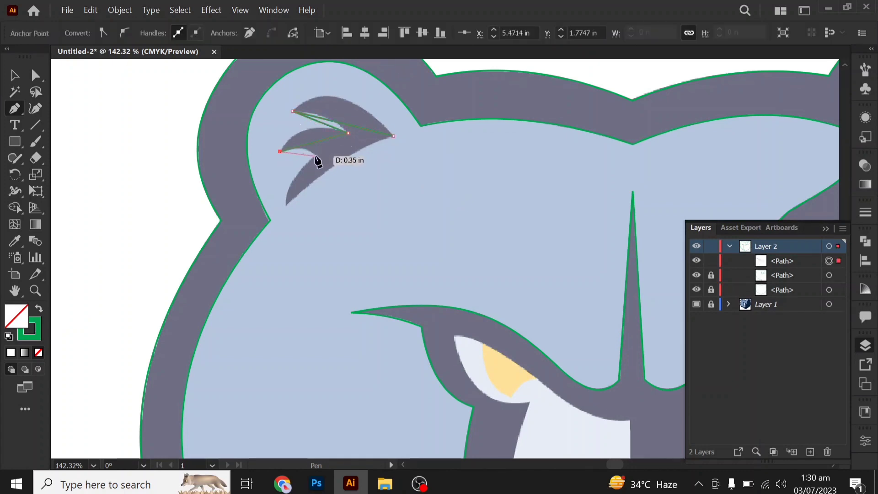
left_click(316, 156)
left_click(285, 206)
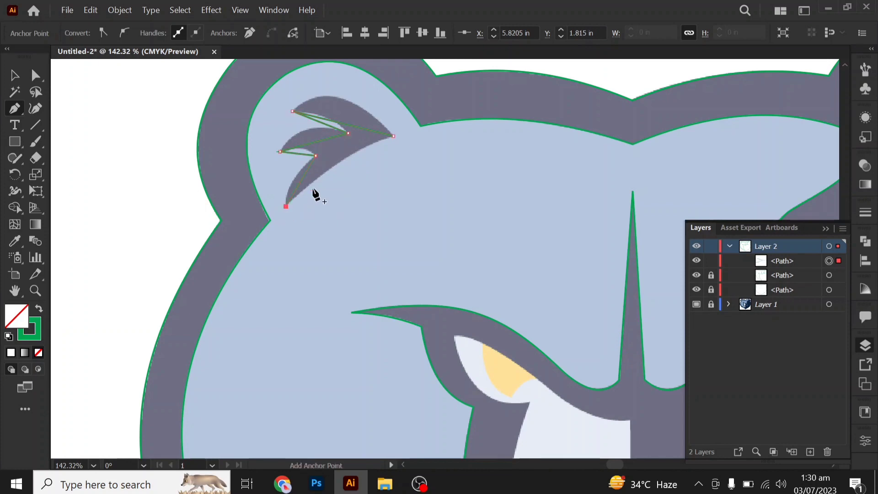
left_click(392, 136)
Step: Curve the tuft's top edge, notch edge and lower corner, then fit the whole bear in view
left_click_drag(14, 108, 57, 157)
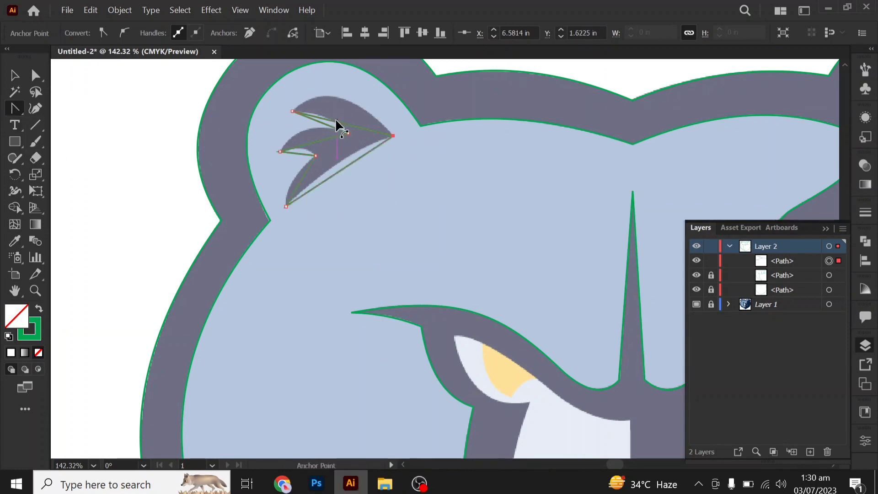
mouse_move(337, 119)
left_mouse_down()
mouse_move(337, 97)
mouse_move(327, 121)
left_mouse_up()
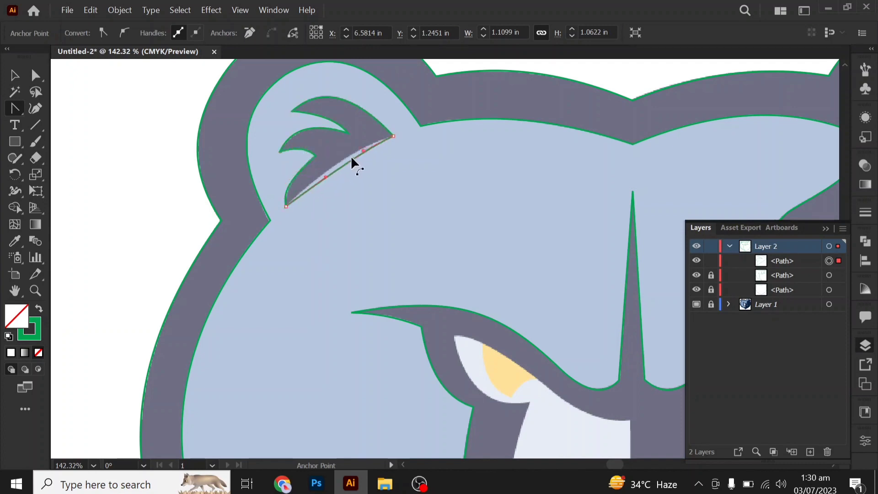
left_click_drag(351, 163, 291, 185)
scroll(298, 186, "up", 3)
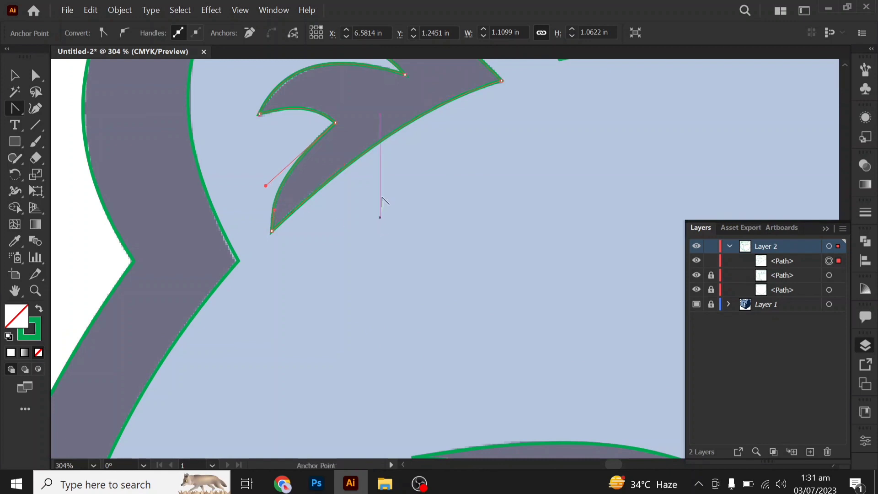
scroll(335, 156, "up", 2)
left_click(306, 132)
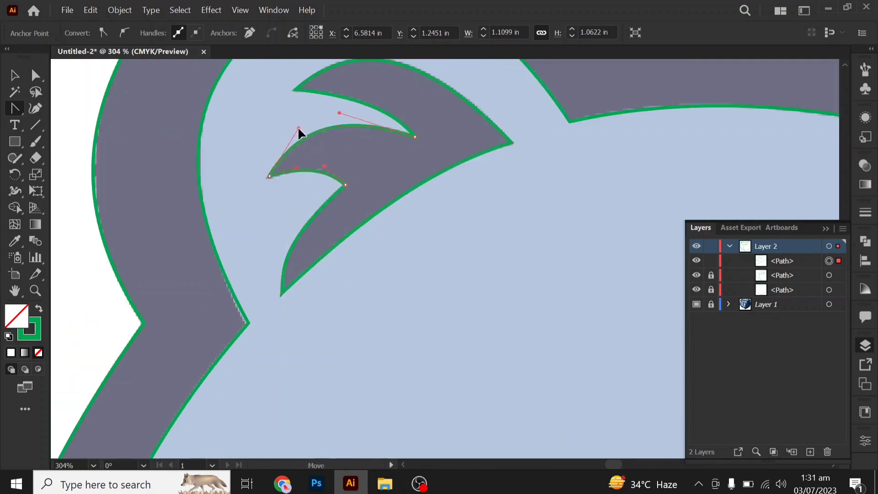
key("ctrl+0")
Step: Lock the finished ear tuft path and bring the eyes and muzzle into view
key("v")
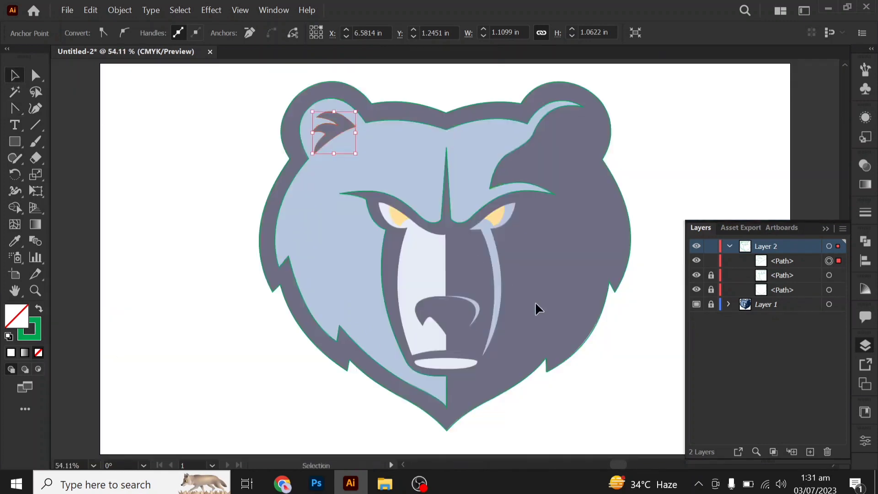
left_click(711, 260)
scroll(481, 402, "up", 3)
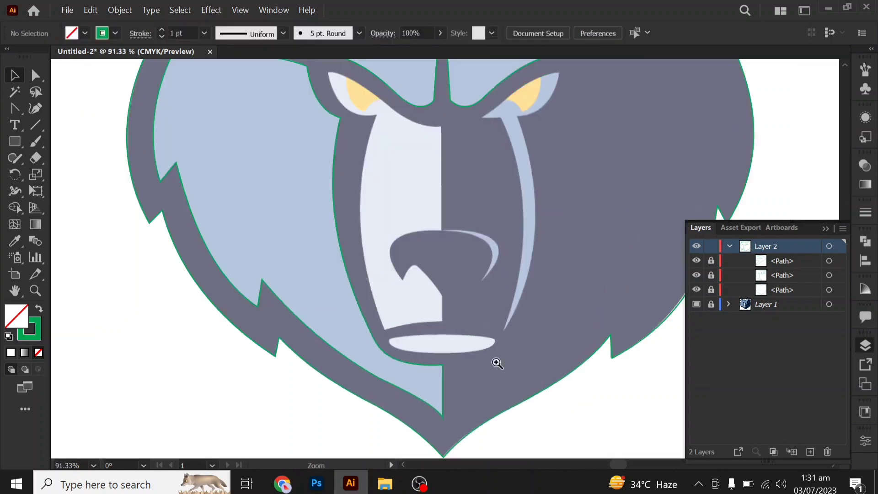
left_click_drag(495, 360, 477, 435)
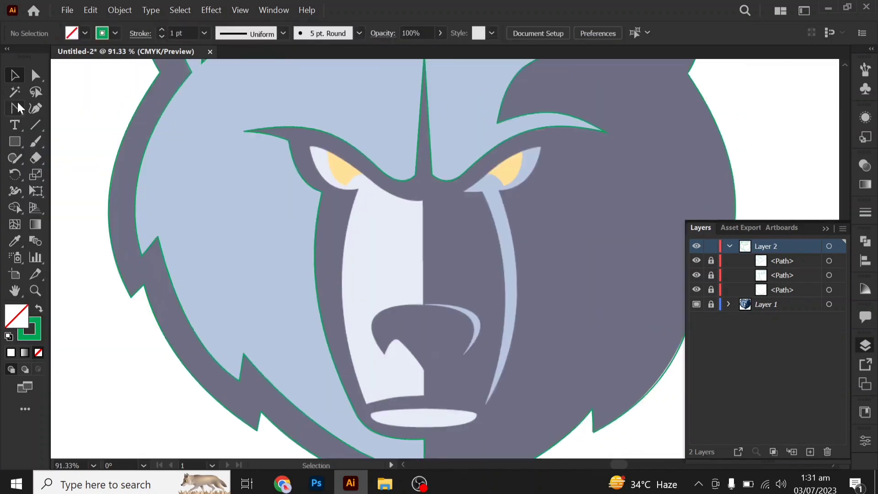
Step: With the Pen tool, trace from beside the left eye around its corner down to the mouth and centre line
left_click(15, 108)
left_click(55, 108)
left_click(423, 200)
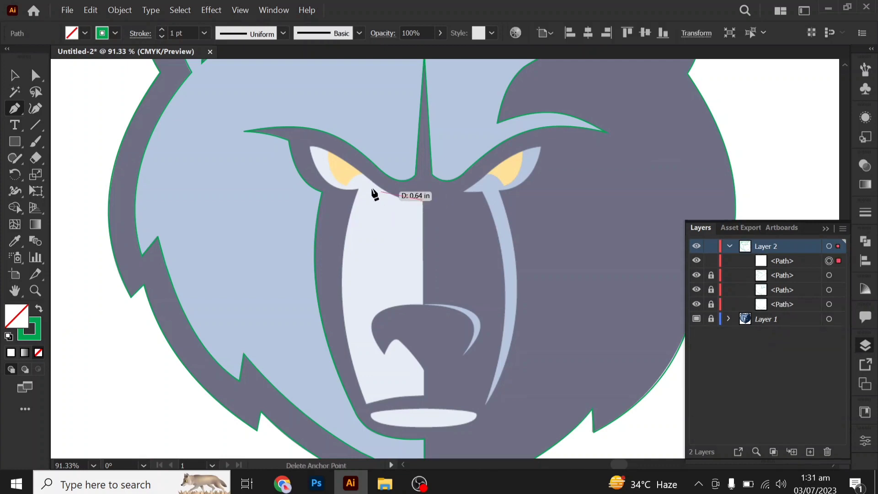
left_click(363, 175)
left_click(309, 146)
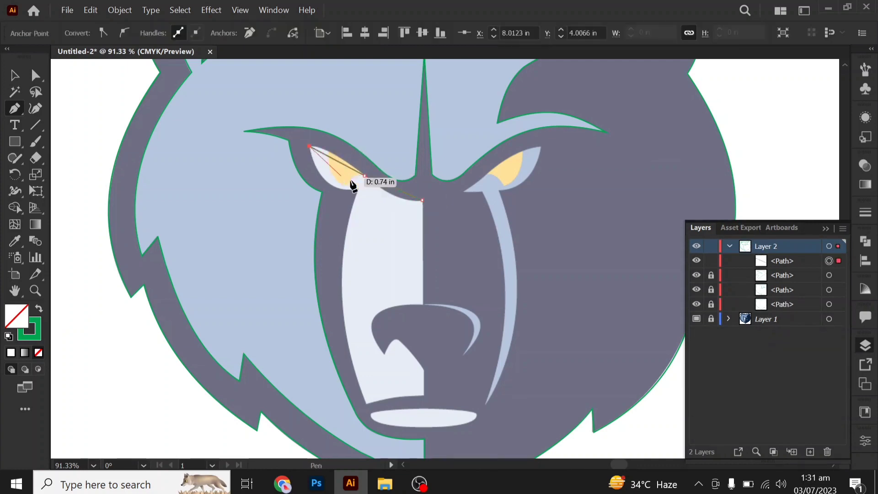
left_click(358, 188)
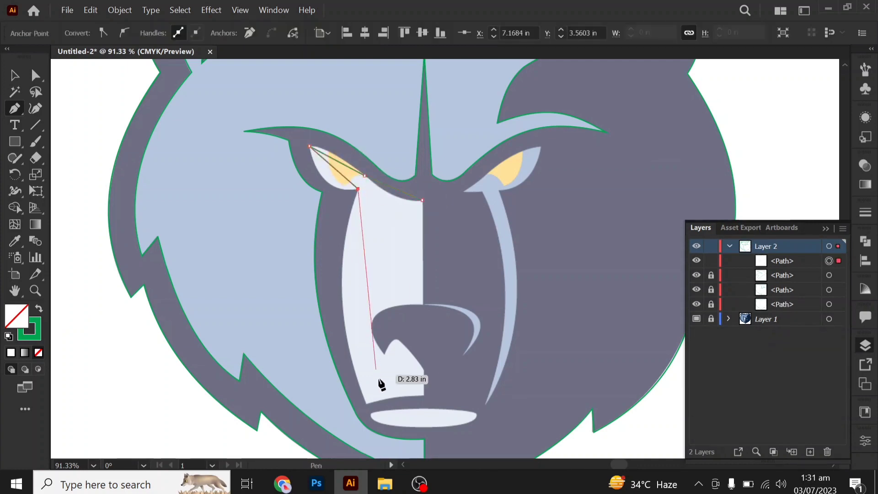
left_click(366, 403)
left_click(423, 396)
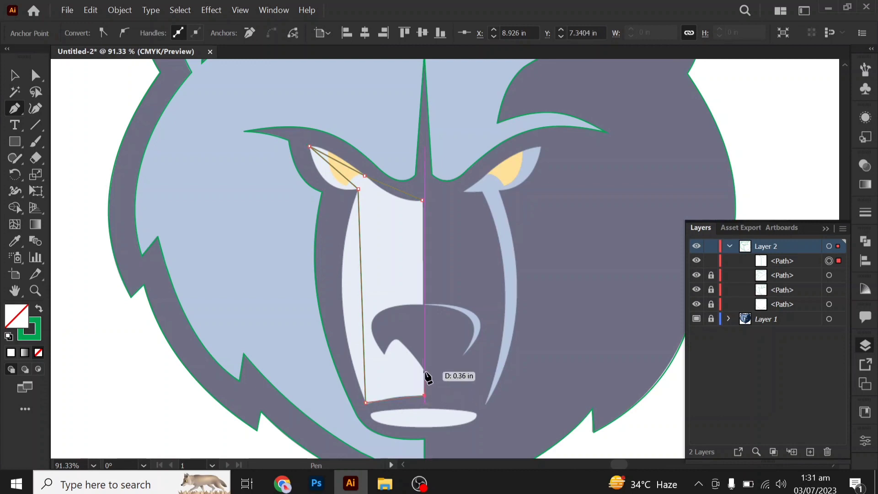
left_click(424, 369)
Step: Continue the muzzle path around the nose notch and top edge to complete the outline
scroll(427, 374, "up", 4)
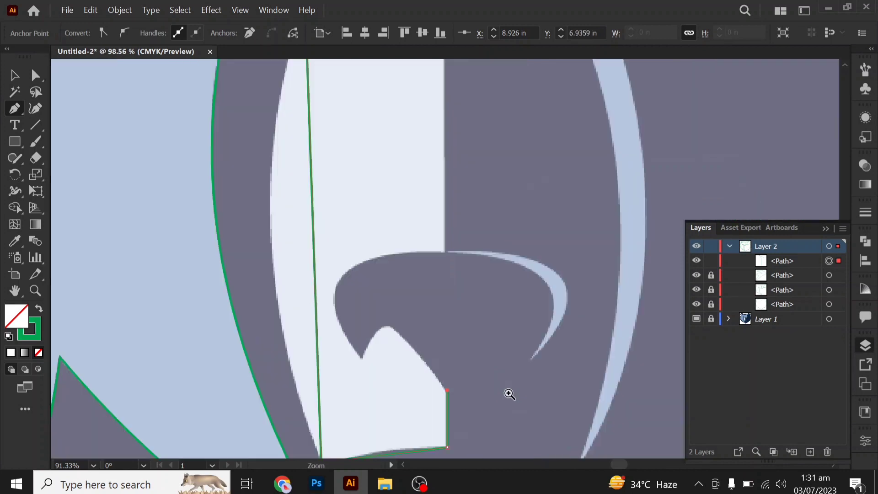
left_click(386, 326)
left_click(362, 358)
left_click(345, 271)
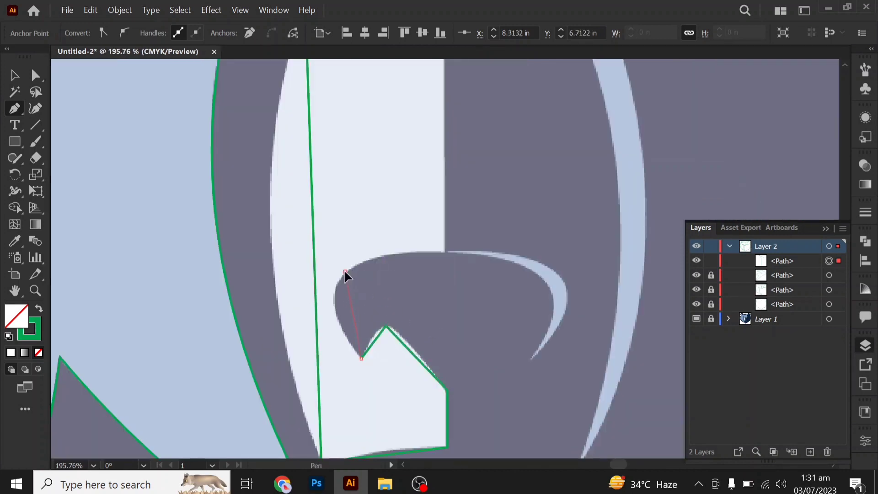
left_click(444, 252)
left_click_drag(433, 174, 427, 298)
left_click(437, 248)
Step: Curve the muzzle path's centre-line edge, upper and lower eye edges, and long left side
left_click(14, 100)
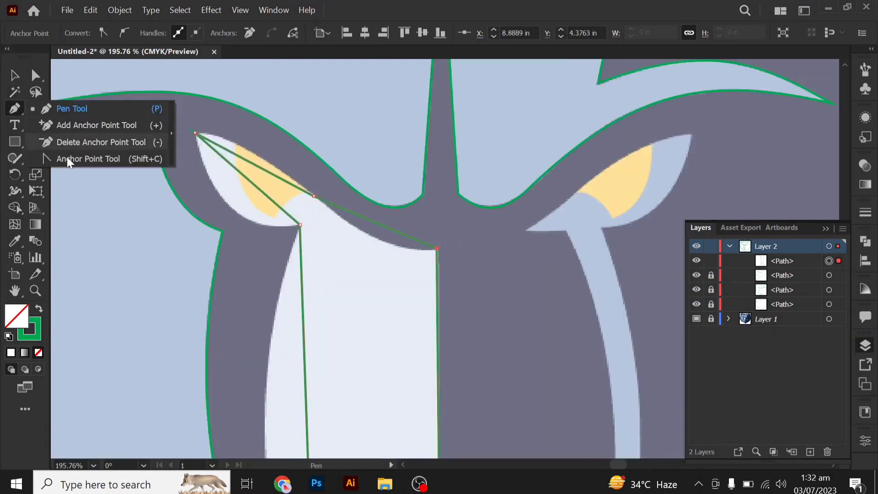
left_click(67, 158)
left_click_drag(371, 220, 381, 242)
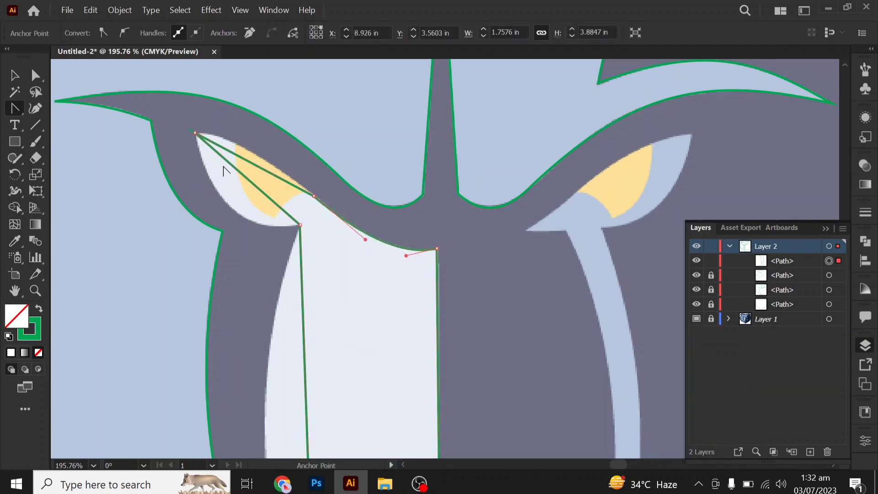
left_click_drag(245, 157, 244, 146)
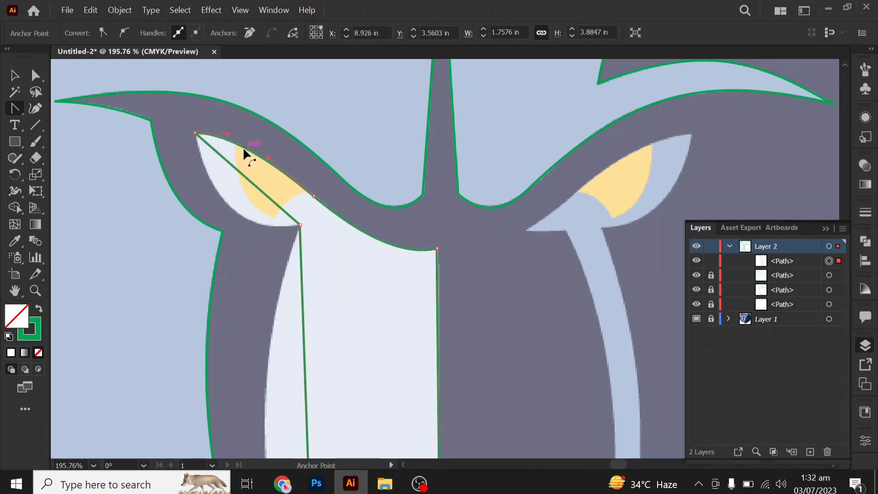
left_click_drag(251, 180, 232, 209)
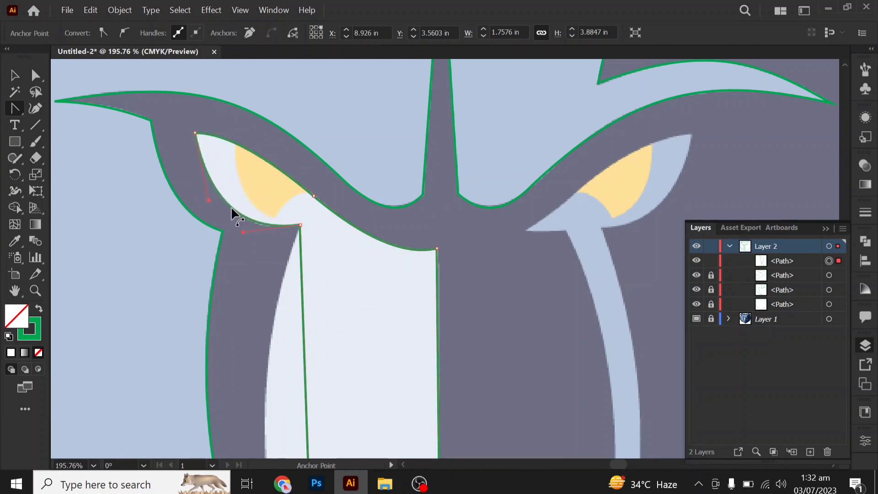
scroll(378, 320, "down", 5)
scroll(370, 227, "down", 5)
left_click_drag(310, 229, 266, 238)
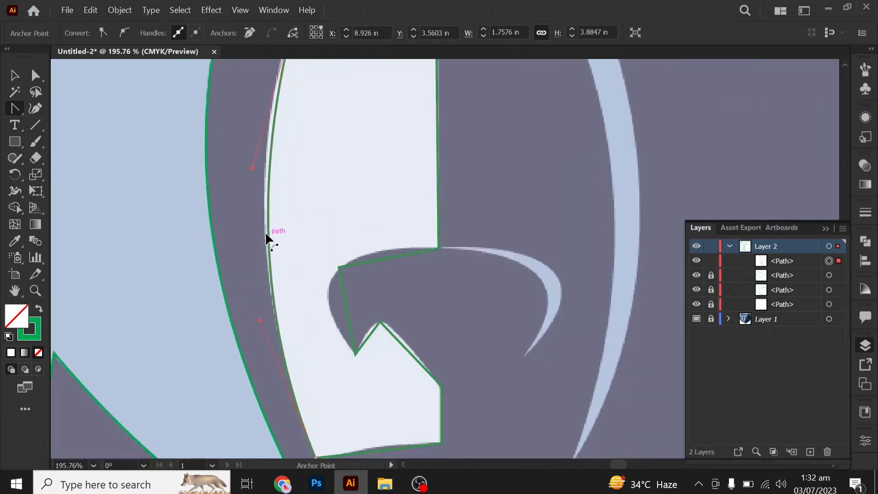
key("ctrl+1")
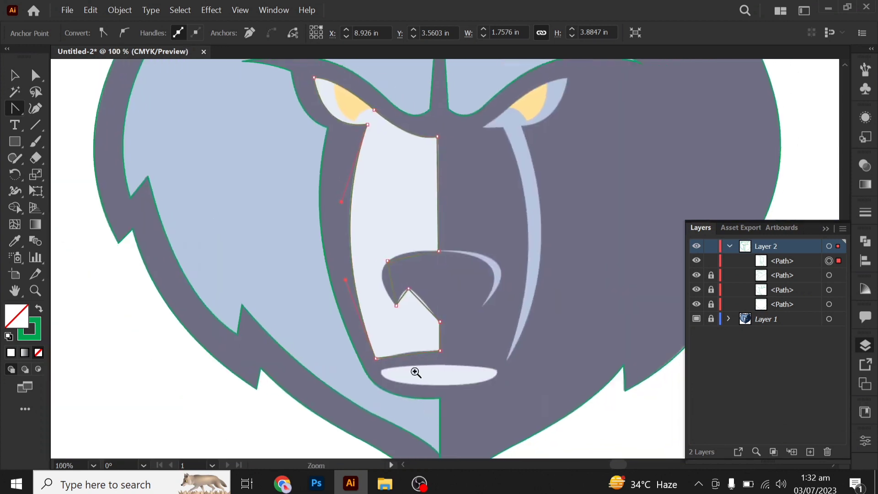
left_click_drag(415, 372, 426, 356)
Step: Nudge the muzzle's bottom-left corner anchor onto the mouth edge with Direct Selection
key("a")
left_click(305, 353)
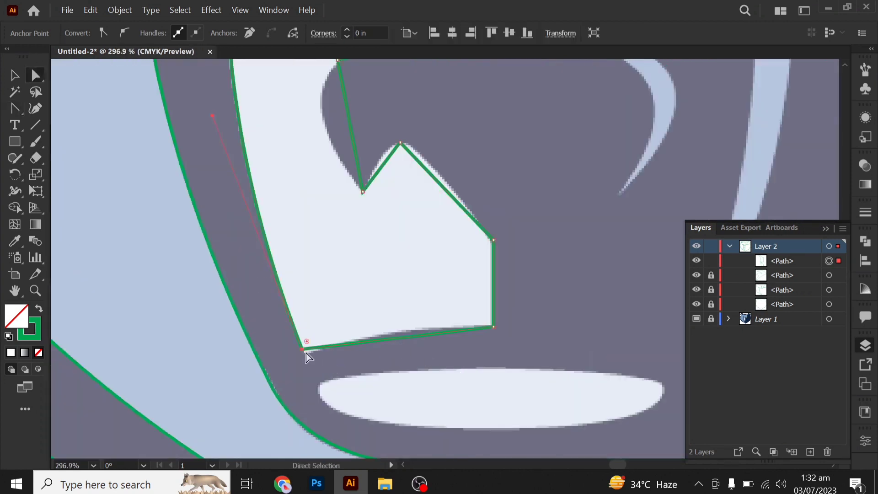
left_click_drag(305, 353, 303, 350)
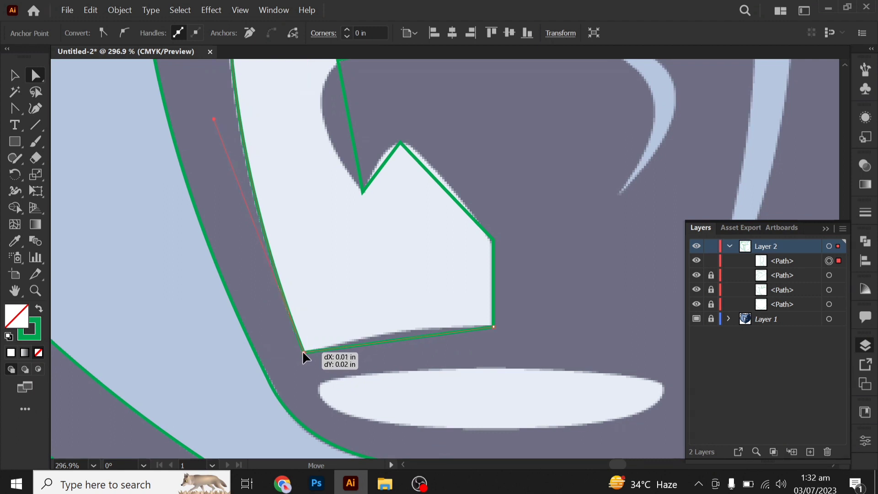
scroll(303, 350, "down", 3)
scroll(306, 309, "down", 3)
scroll(312, 409, "up", 3)
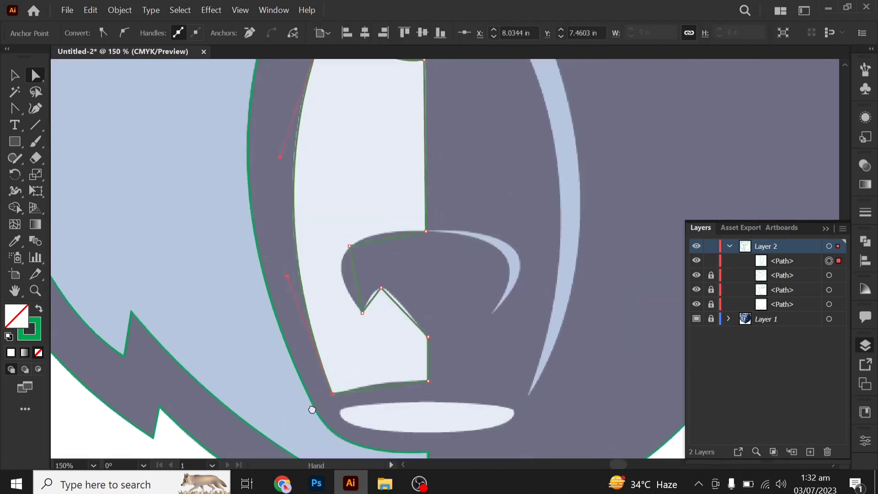
Step: Bend the nose's notch edge and top edge into curves matching the reference
left_click(17, 112)
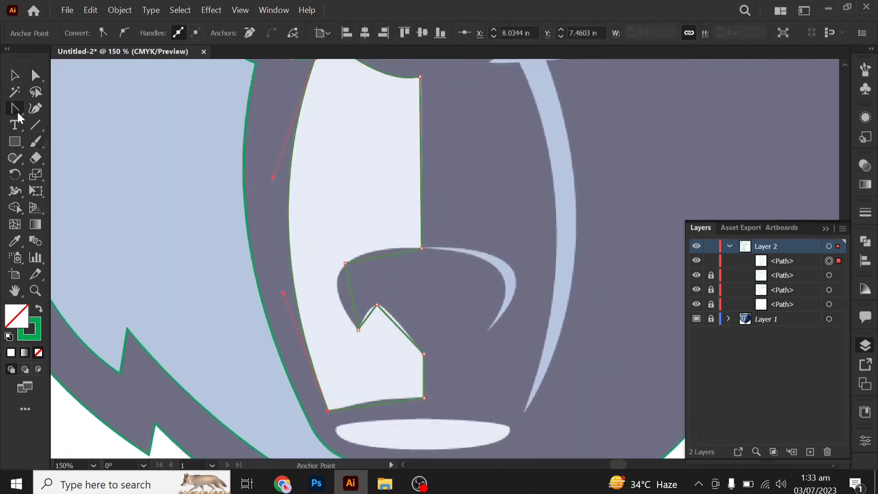
left_click(377, 399)
left_click(388, 316)
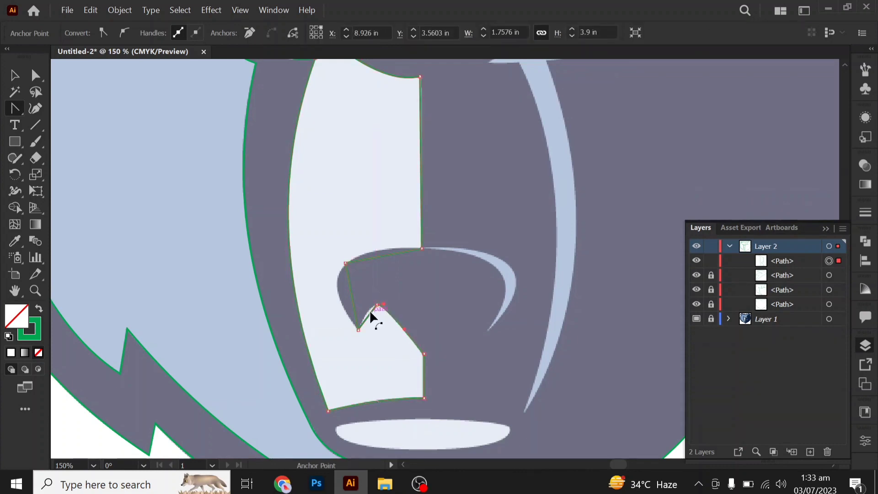
mouse_move(352, 298)
left_mouse_down()
mouse_move(338, 300)
mouse_move(341, 291)
left_mouse_up()
left_click_drag(383, 262, 378, 256)
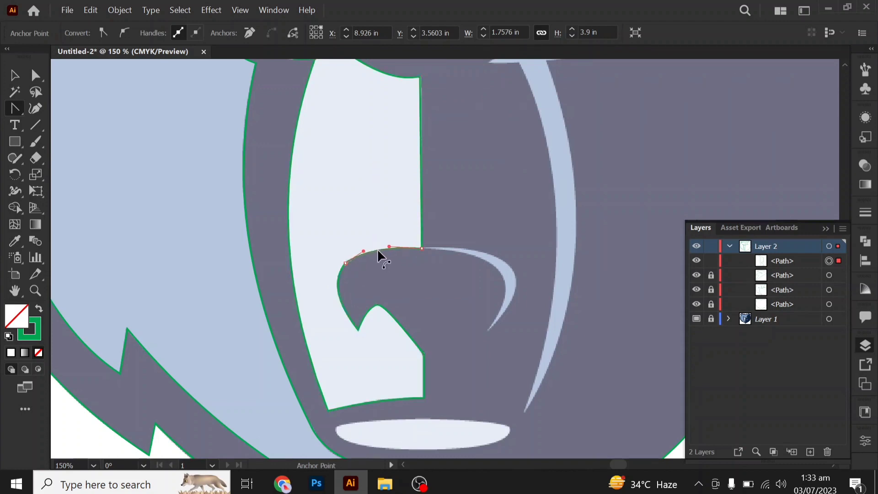
left_click(15, 109)
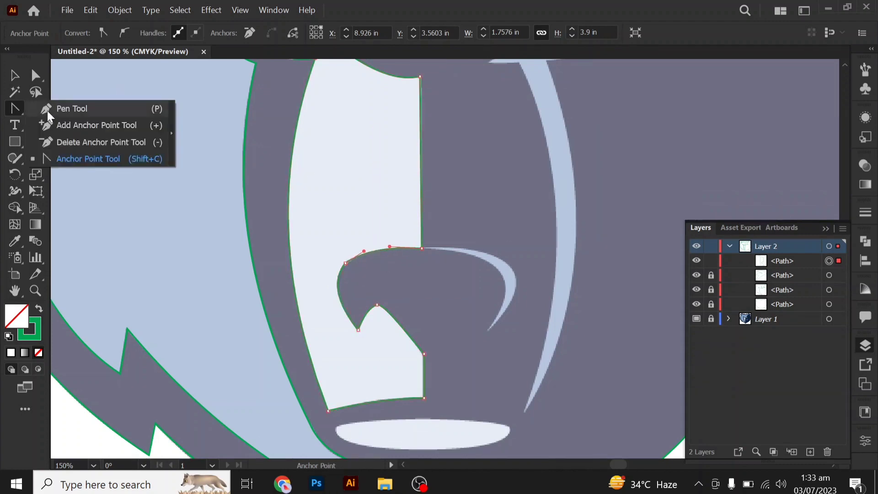
left_click(74, 55)
Step: Lock the nose path and outline the crescent beside the nose as a closed three-point path
left_click(712, 261)
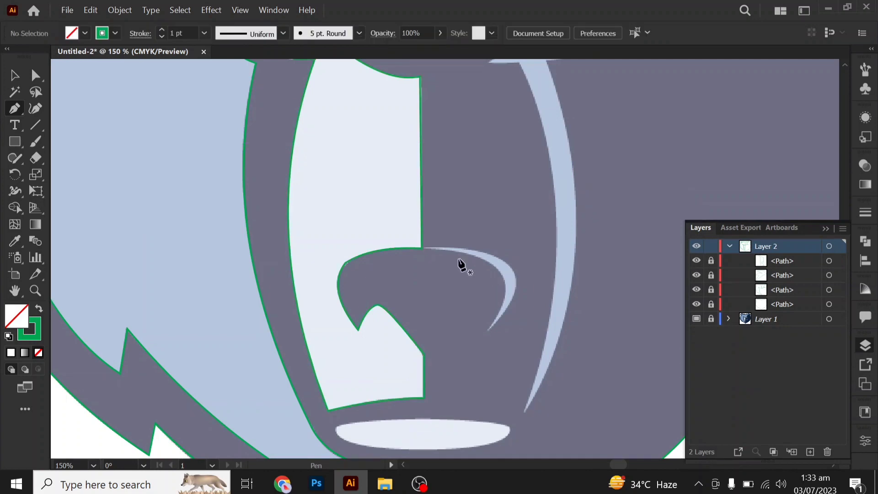
scroll(460, 264, "up", 5, "alt")
scroll(457, 274, "up", 2)
left_click(412, 231)
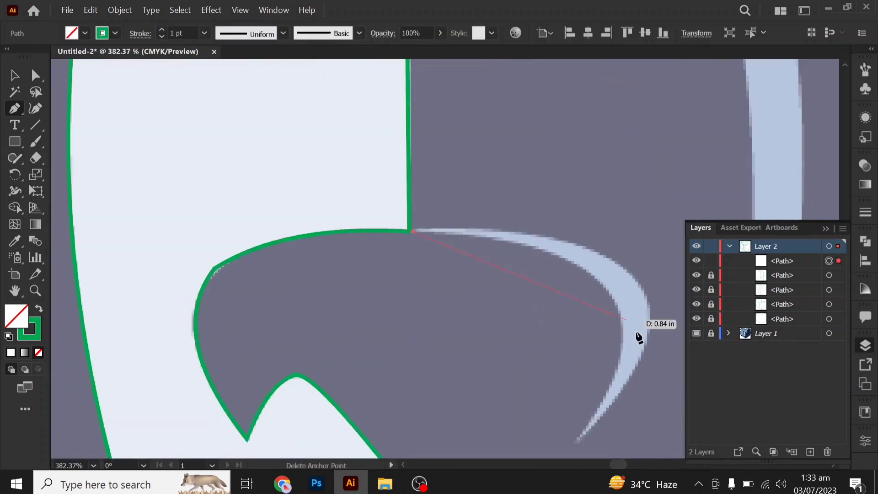
left_click(573, 442)
left_click(634, 275)
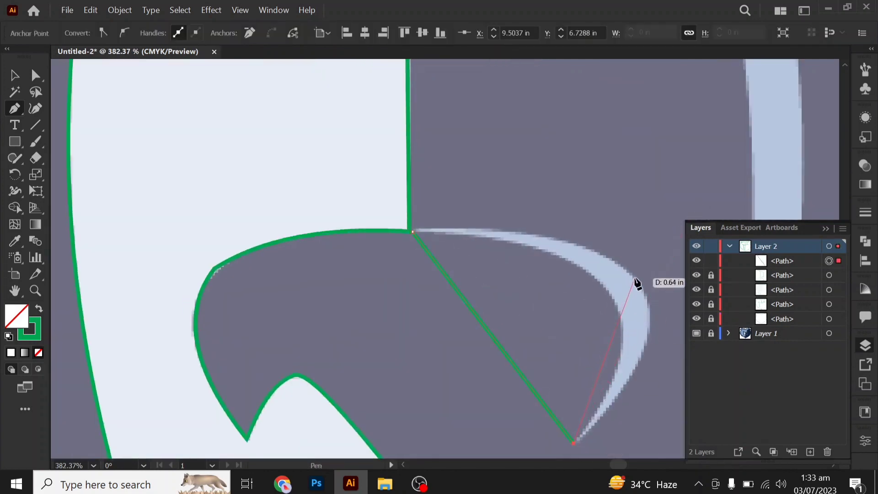
left_click(412, 232)
Step: Curve the crescent's top, outer and inner edges with the Anchor Point tool, then fit the artboard
right_click(14, 107)
left_click(68, 159)
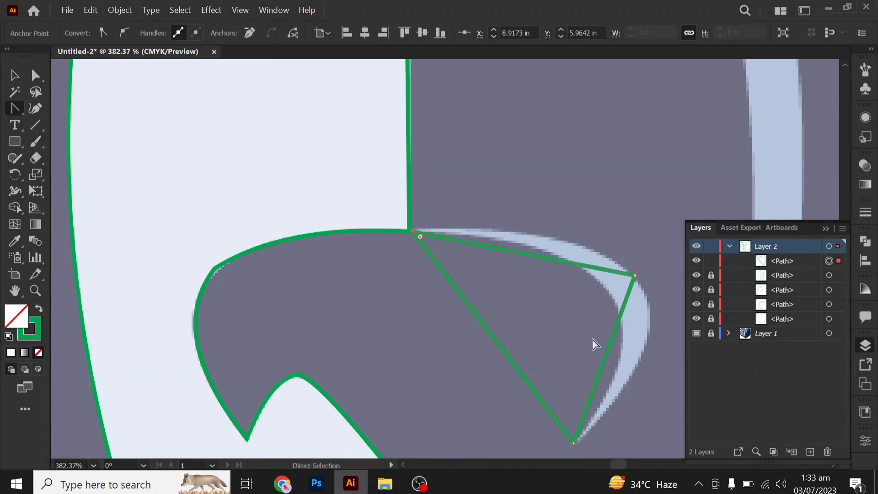
left_click_drag(592, 339, 509, 290)
left_click_drag(462, 208, 465, 185)
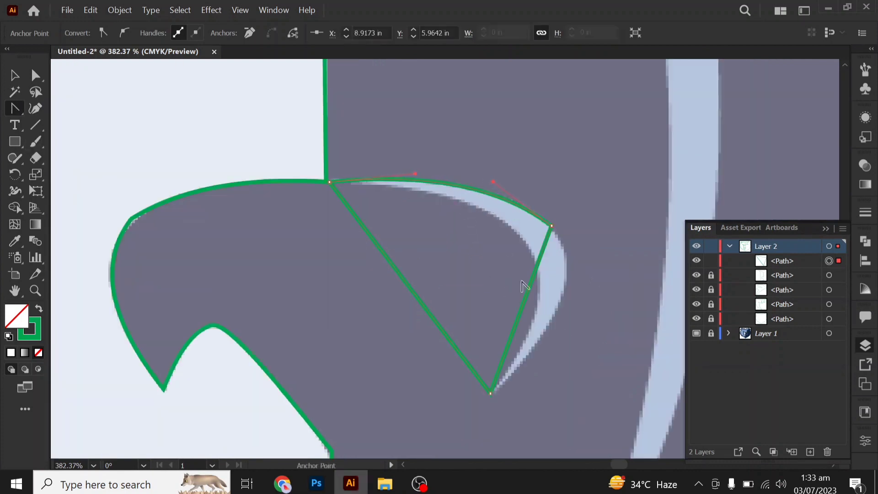
left_click_drag(524, 294, 563, 290)
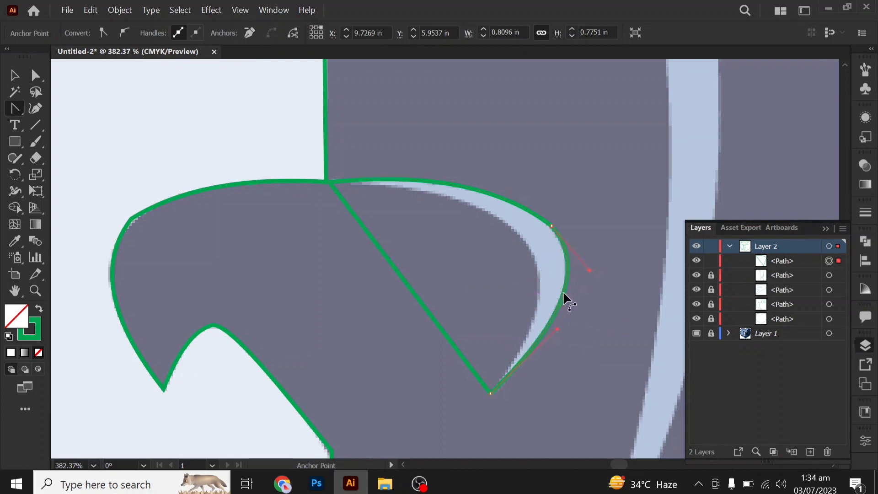
left_click_drag(414, 292, 524, 244)
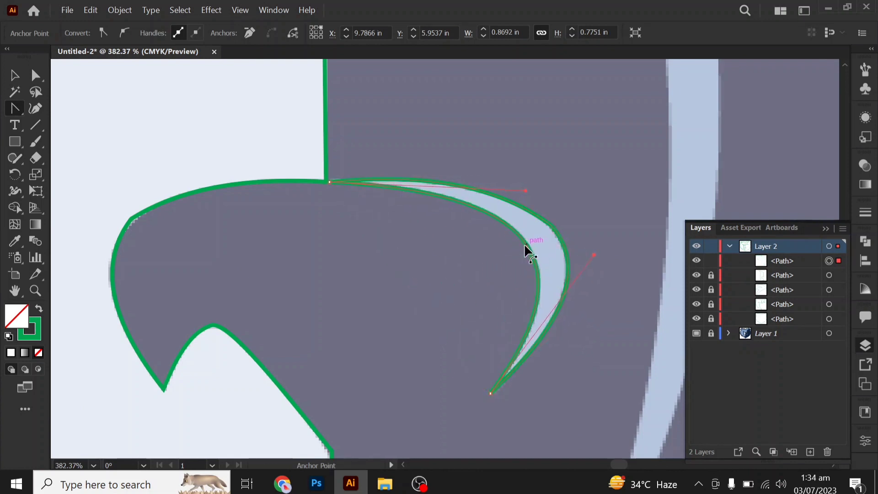
left_click(548, 216, "ctrl")
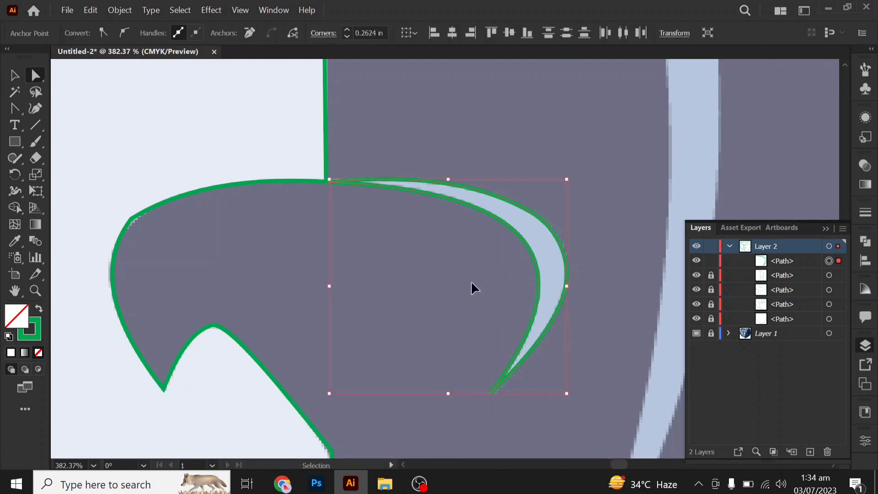
key("ctrl+0")
Step: Lock the crescent path and zoom in on the bear's eyes
left_click(711, 260)
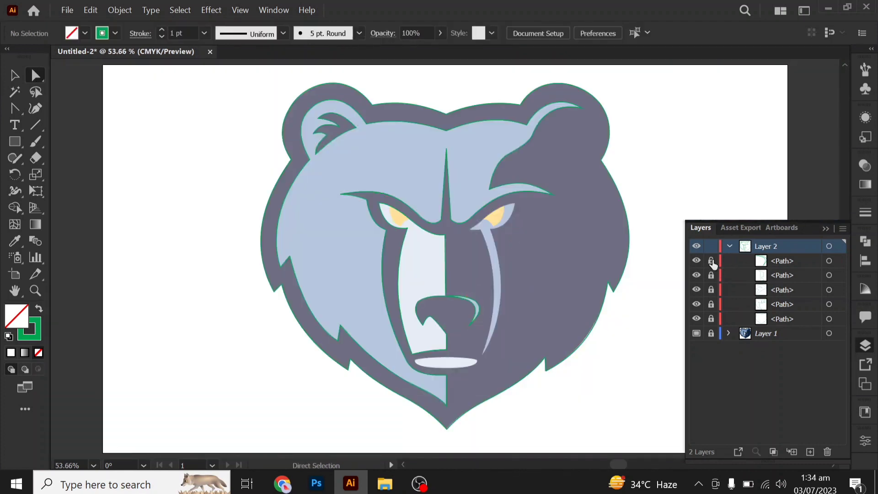
left_click_drag(15, 108, 64, 106)
left_click(494, 266, "ctrl")
scroll(494, 266, "up", 3)
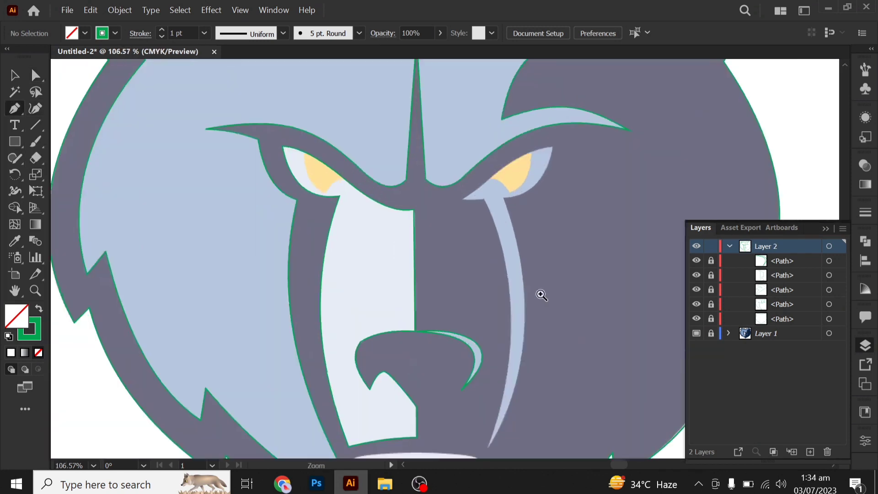
scroll(539, 294, "up", 2)
Step: Outline the right eye patch and its long stripe as one Pen path
left_click(525, 84)
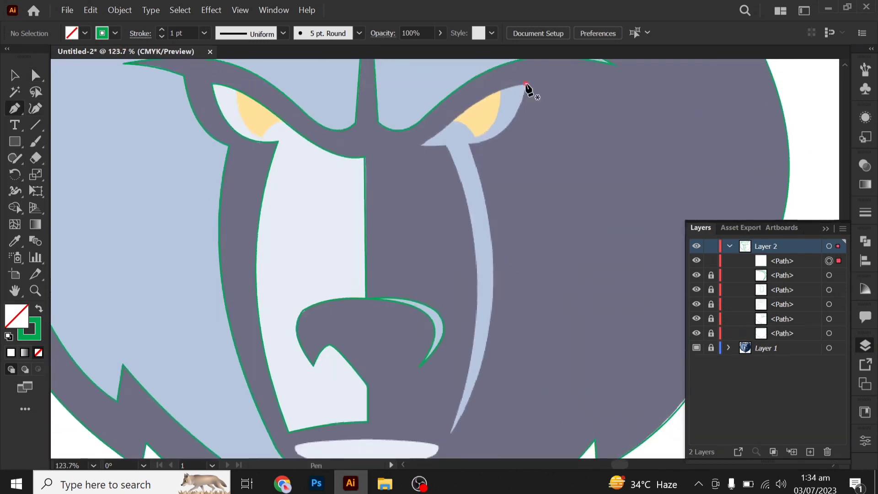
left_click_drag(449, 124, 410, 159)
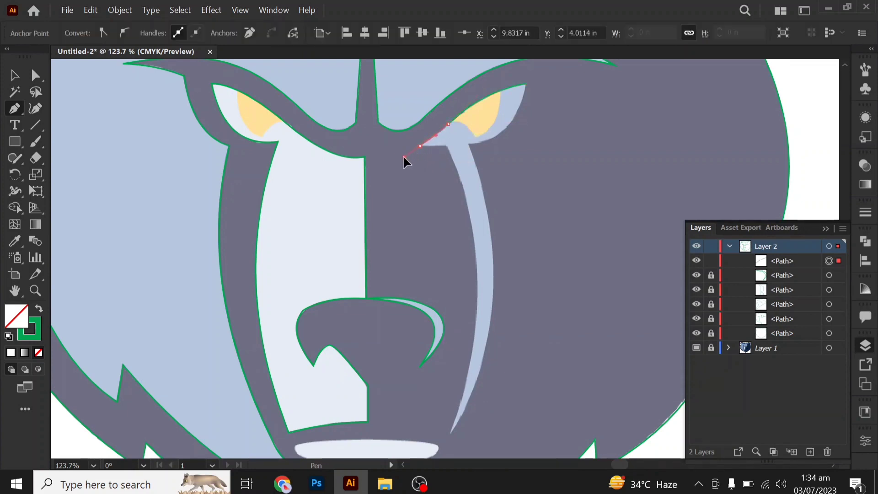
left_click(419, 146)
left_click(445, 145)
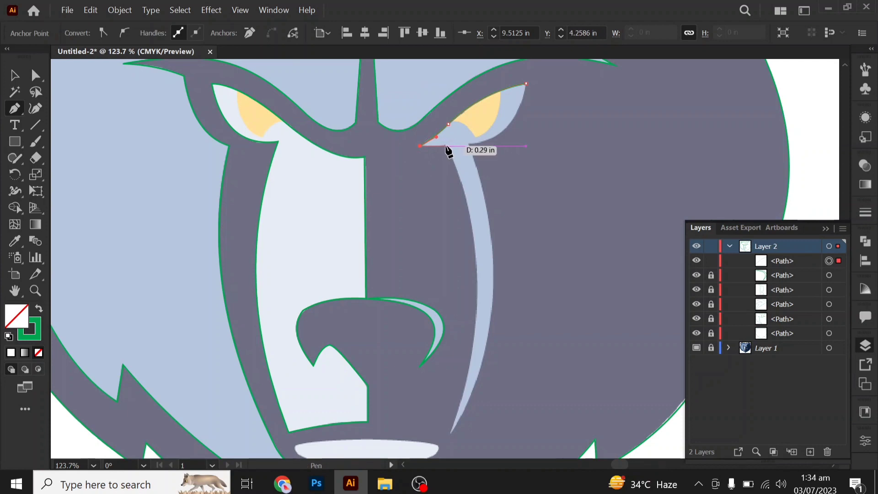
left_click_drag(503, 323, 481, 261)
left_click(430, 371)
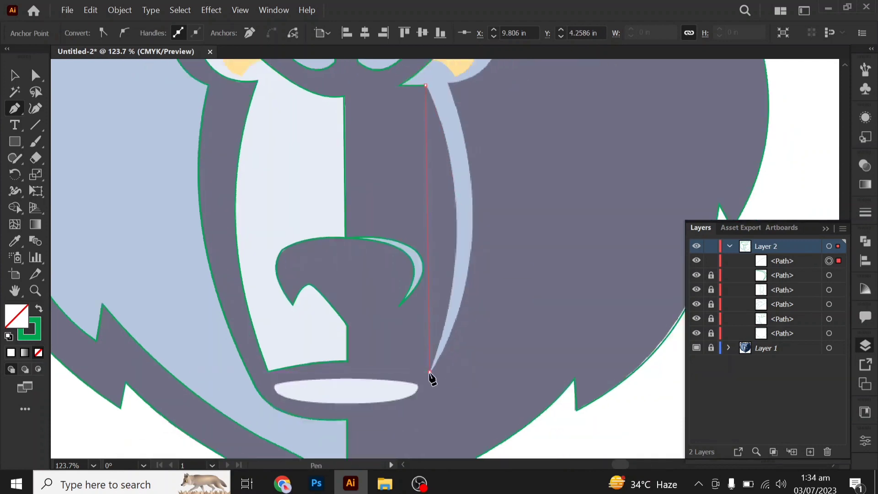
left_click(448, 82)
mouse_move(478, 99)
left_mouse_down()
mouse_move(435, 216)
mouse_move(528, 225)
left_mouse_up()
Step: Curve the eye patch's lower edge and the stripe's outer, left and top edges
left_click(461, 139)
left_click(14, 109)
left_click(88, 159)
left_click_drag(424, 148, 444, 176)
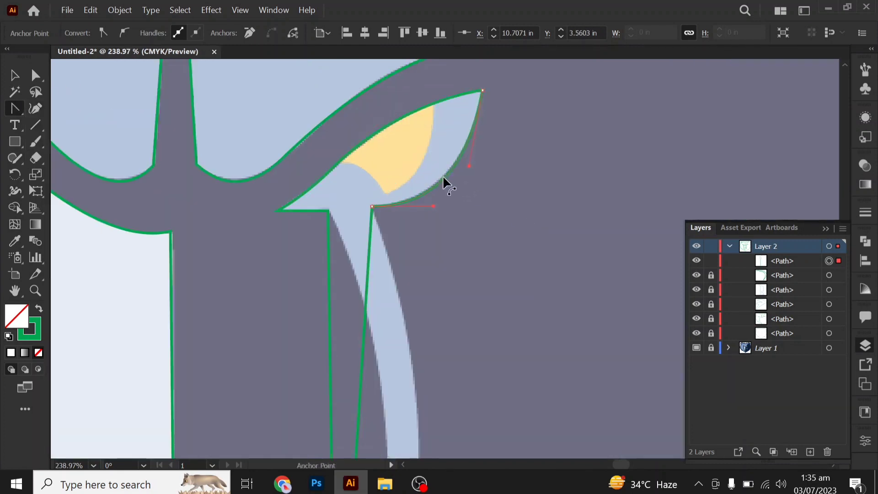
scroll(350, 247, "up", 5)
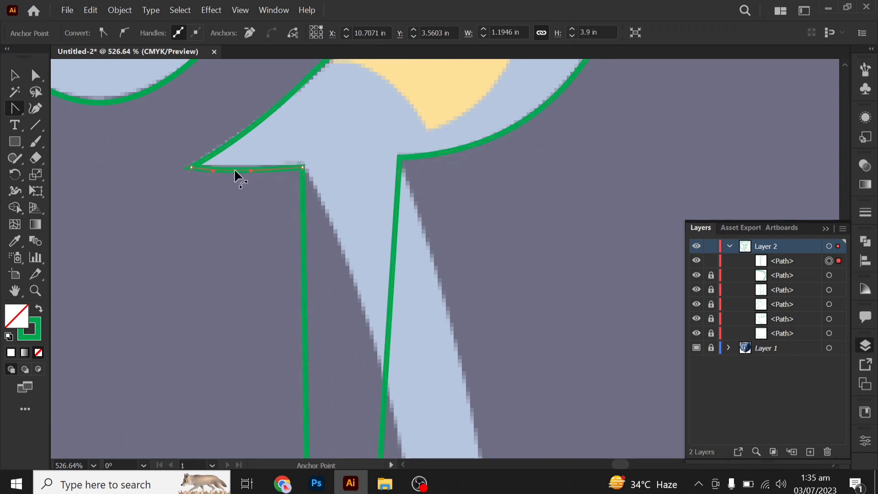
scroll(384, 250, "down", 2)
scroll(455, 345, "down", 3)
left_click_drag(455, 346, 343, 235)
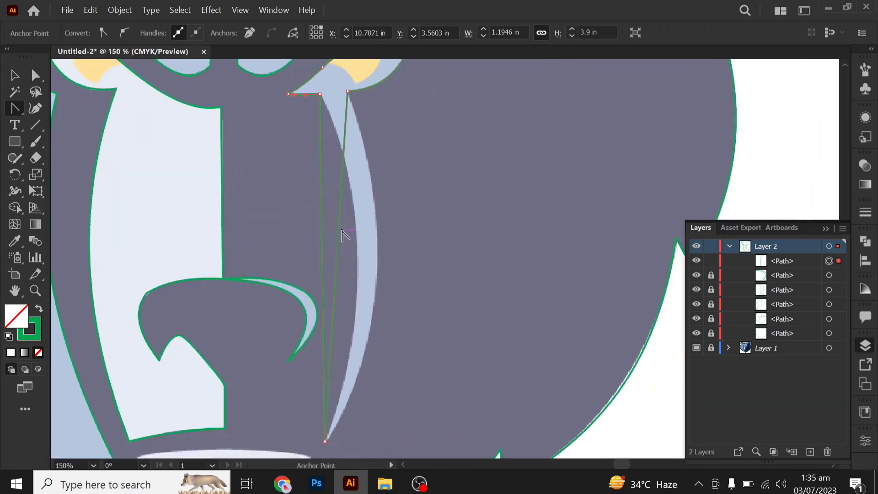
left_click_drag(379, 259, 375, 374)
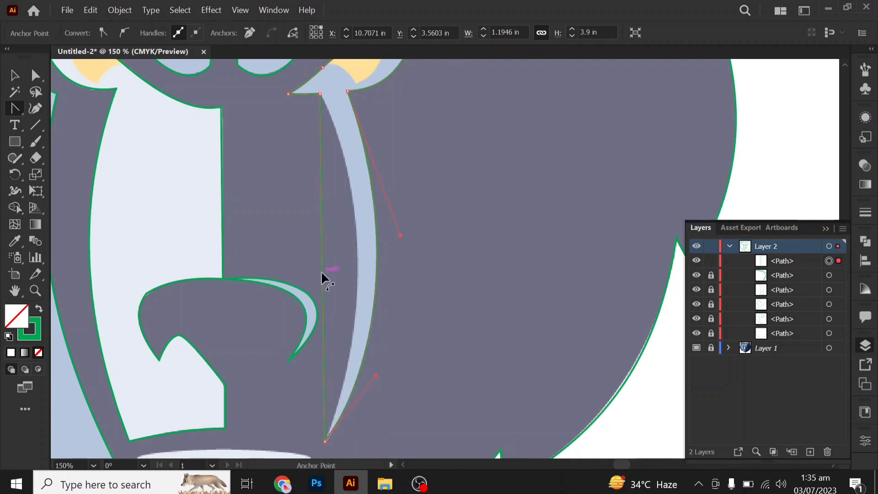
left_click_drag(322, 271, 355, 260)
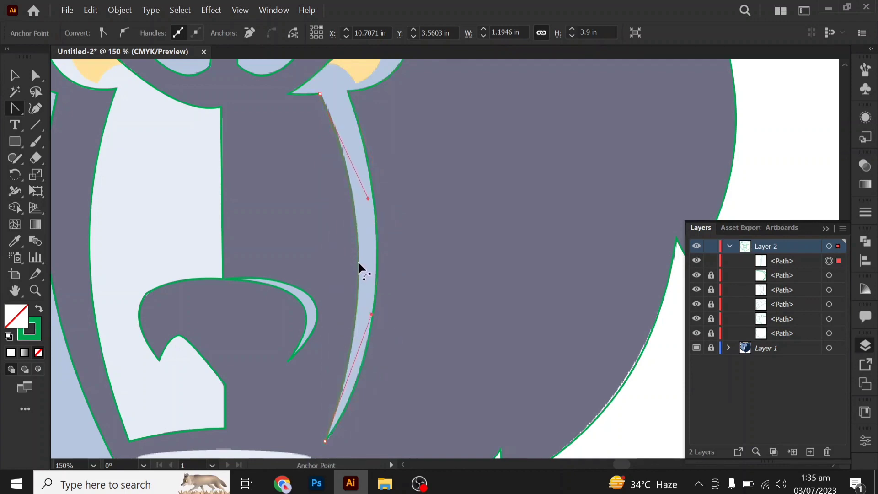
left_click_drag(367, 198, 369, 188)
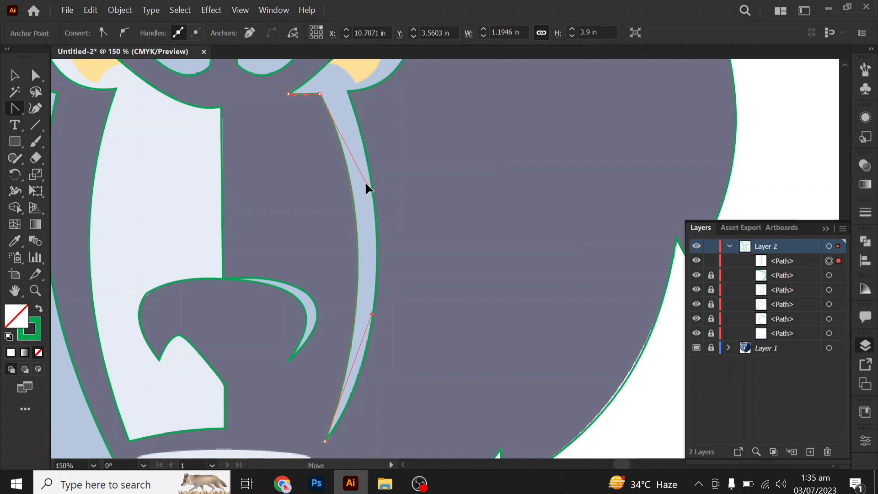
Step: Deselect the finished stripe path and zoom out to check the whole logo
left_click(680, 274)
left_click(14, 76)
key("ctrl+0")
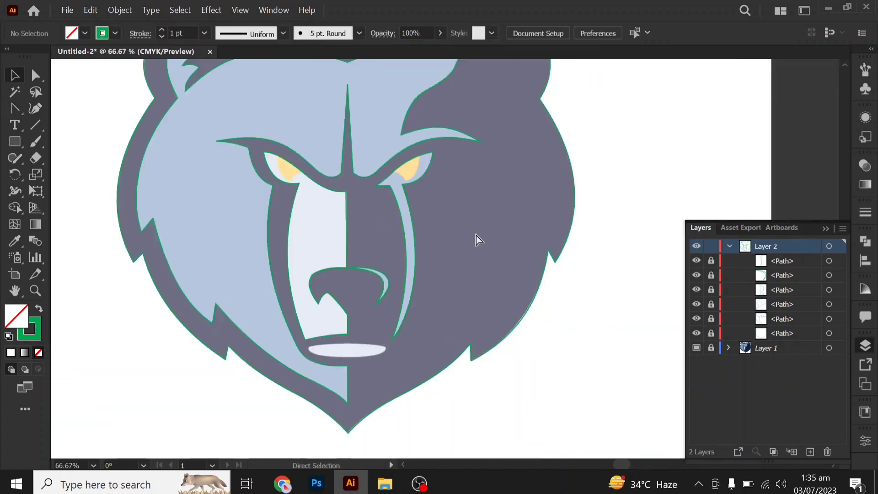
scroll(402, 183, "up", 5)
left_click_drag(17, 112, 55, 109)
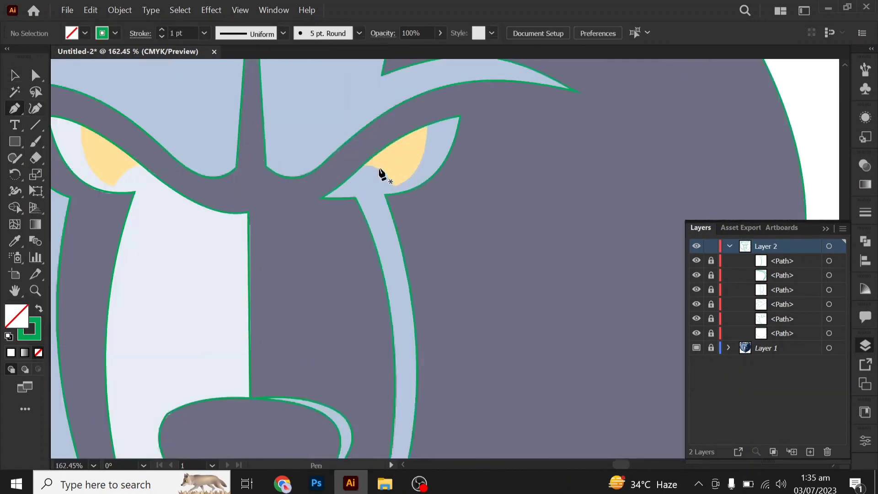
Step: Trace the right eye's yellow iris and close it with a curve
left_click(362, 164)
left_click_drag(391, 186, 396, 202)
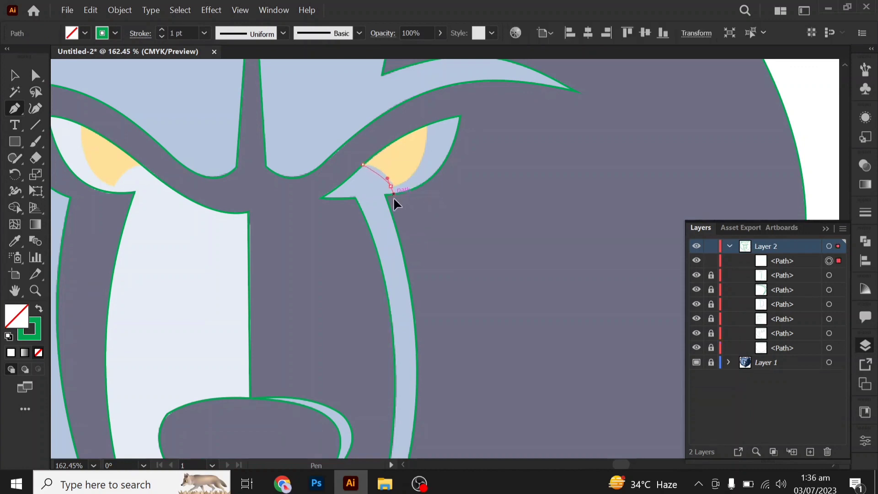
left_click(390, 187)
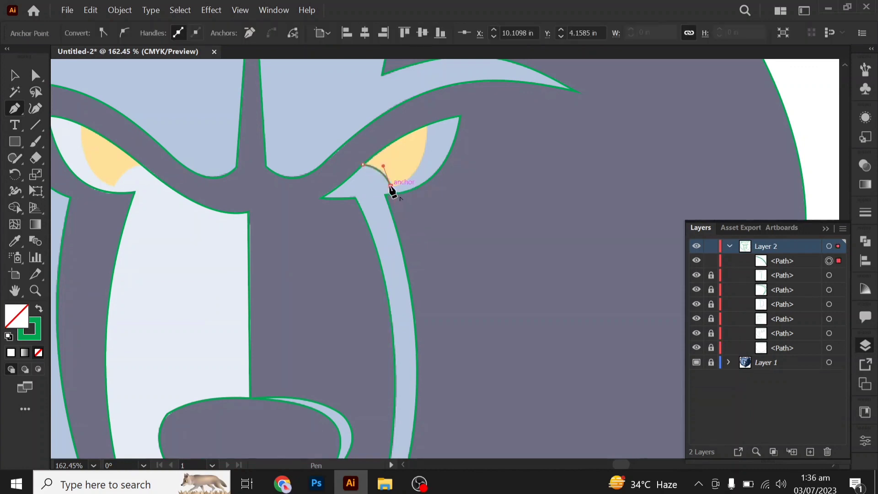
left_click_drag(426, 126, 410, 111)
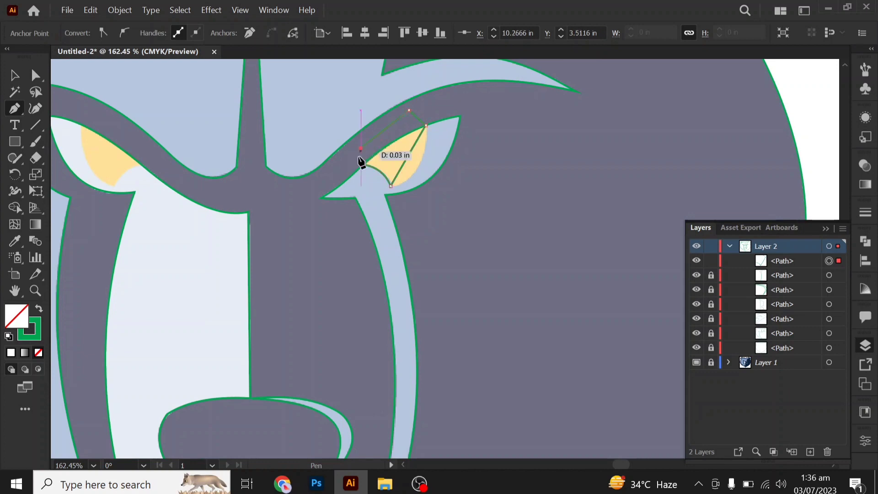
left_click_drag(362, 164, 364, 178)
Step: Outline the left eye's yellow iris and bend its edges into curves
left_click_drag(135, 176, 262, 163)
left_click(208, 111)
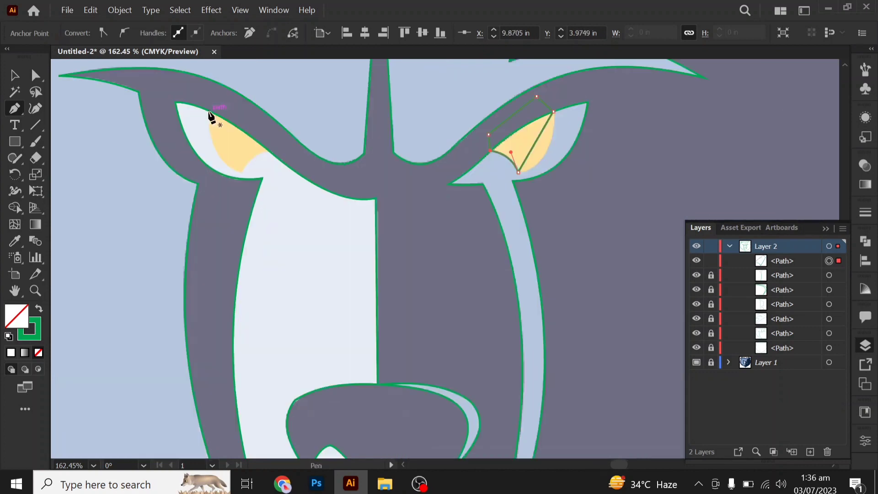
left_click(241, 172)
left_click(268, 152)
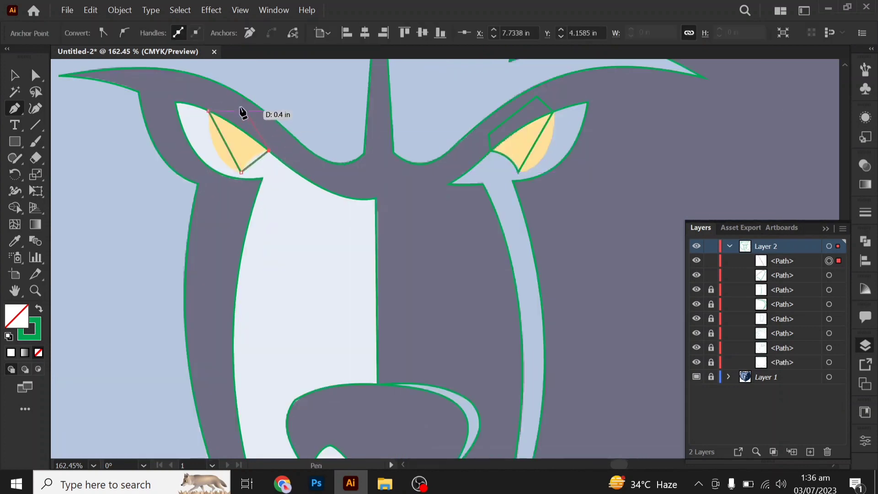
left_click_drag(14, 108, 91, 155)
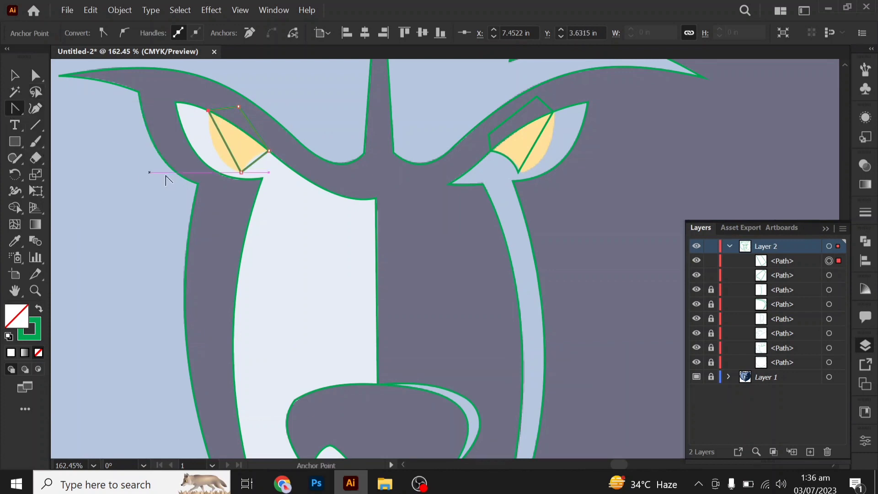
mouse_move(229, 150)
left_mouse_down()
mouse_move(217, 155)
mouse_move(253, 159)
left_mouse_up()
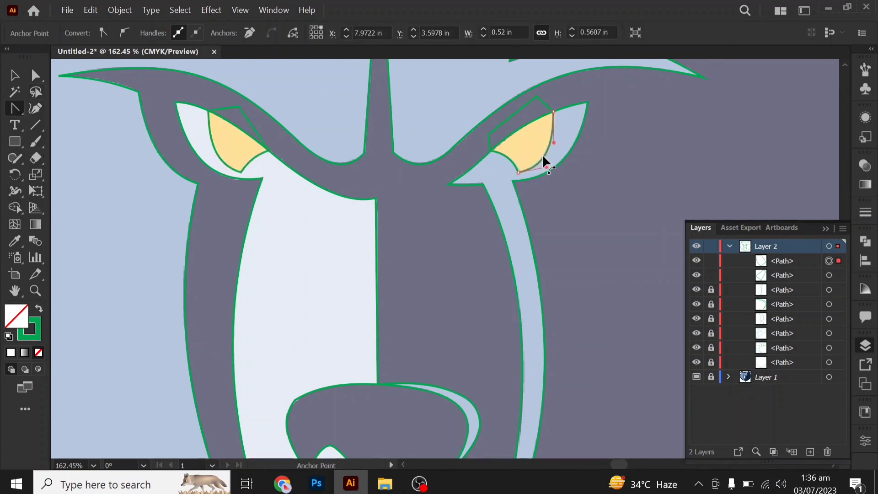
Step: Bow the right iris edge further outward, zoom out slightly, and unlock a traced path
left_click_drag(536, 154, 542, 155)
left_click(14, 77)
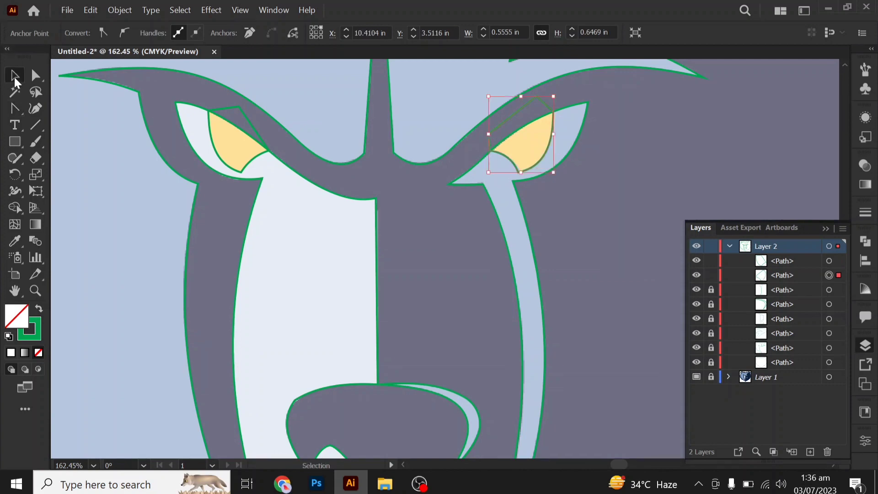
key("ctrl+minus")
left_click(615, 257)
left_click(711, 290)
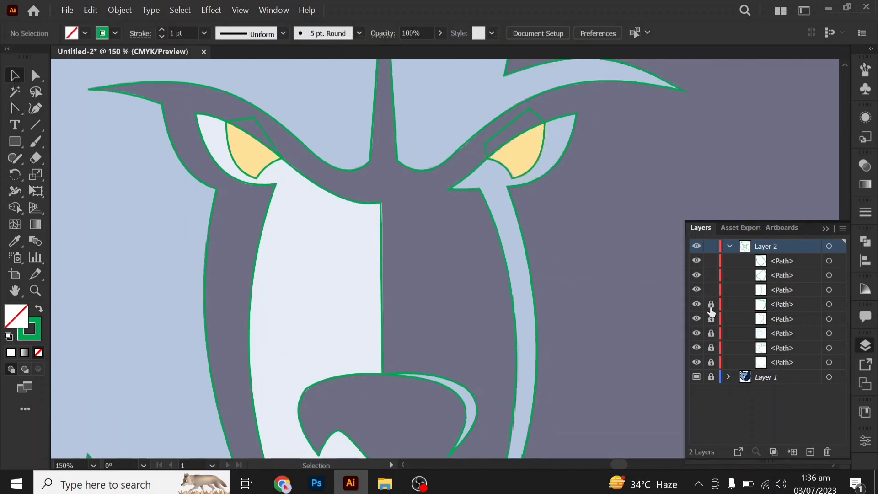
Step: Unlock the remaining traced paths, hide the layers list and fit the bear in view
left_click(711, 362)
left_click(711, 332)
left_click(825, 228)
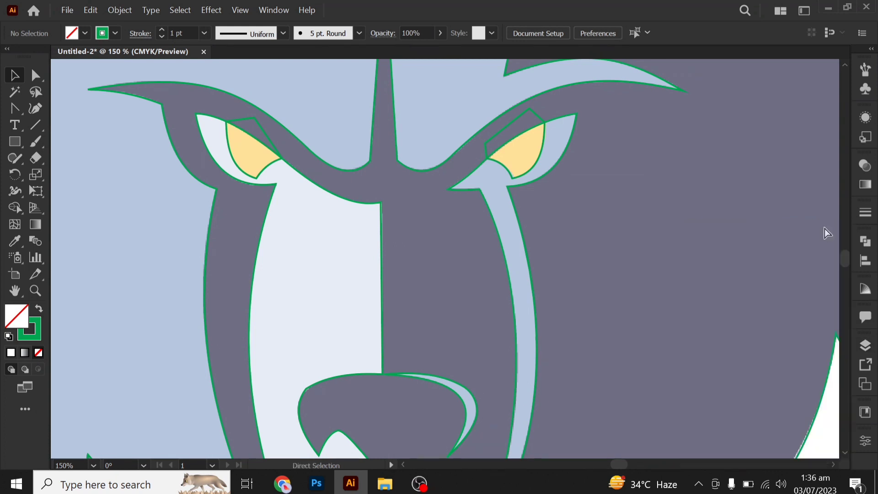
key("ctrl+0")
scroll(464, 241, "up", 3, "alt")
Step: Merge pieces of the right eye area with the Shape Builder tool
left_click(544, 205)
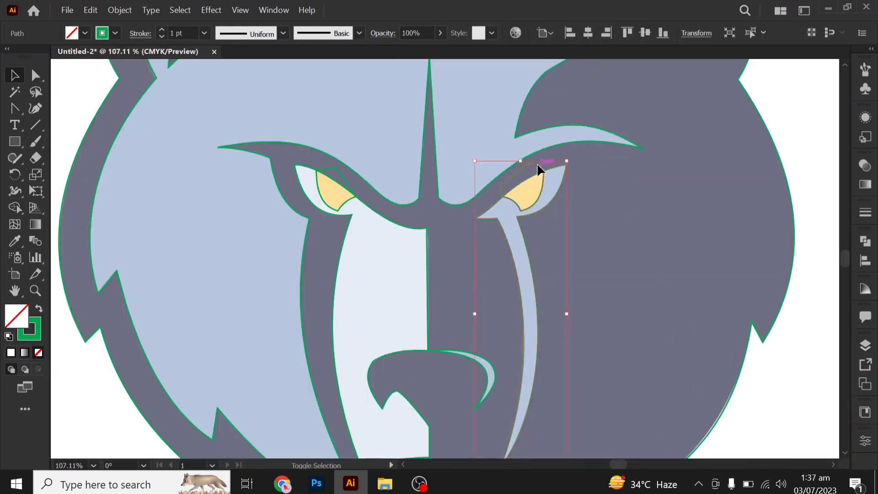
key("shift+m")
left_click(513, 182)
key("v")
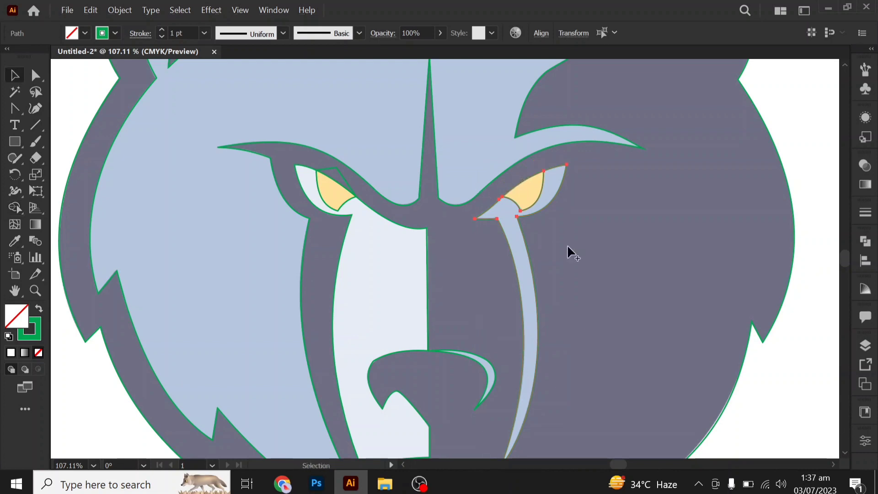
Step: Merge the left yellow eye shape and the pale face shape with Shape Builder
left_click(337, 175)
left_click(373, 209, "shift")
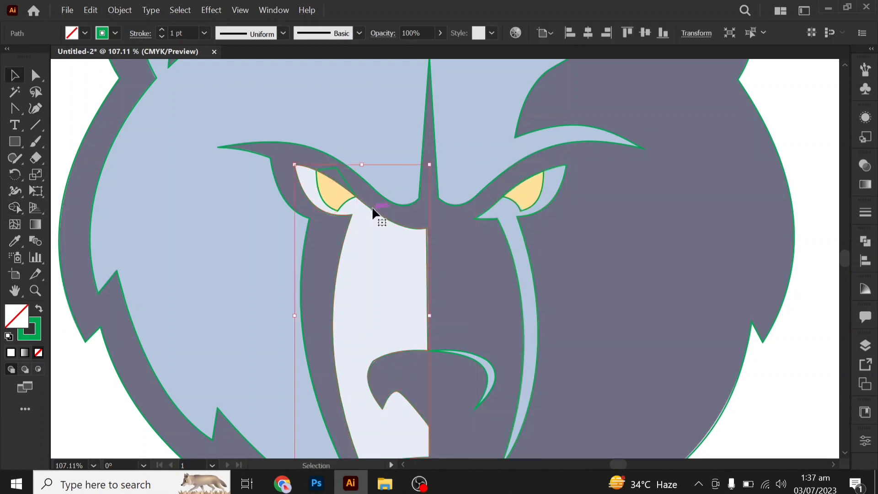
left_click(14, 207)
key("alt+v")
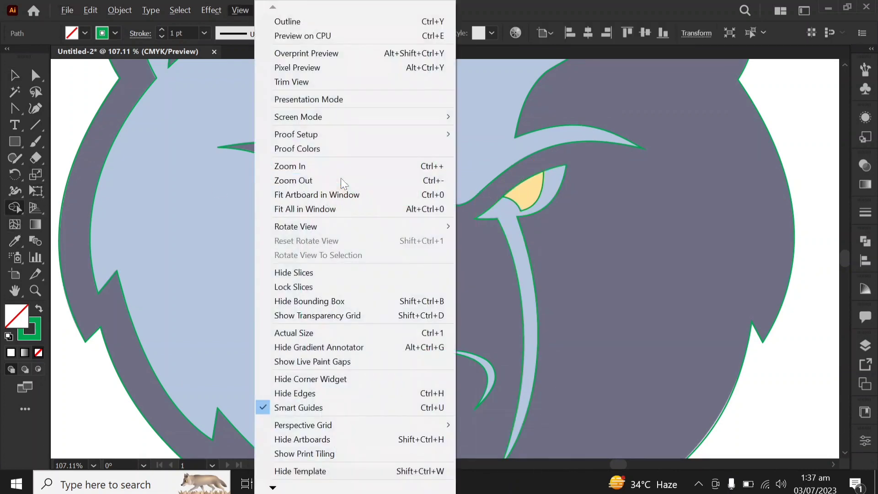
key("Escape")
key("v")
key("Escape")
key("v")
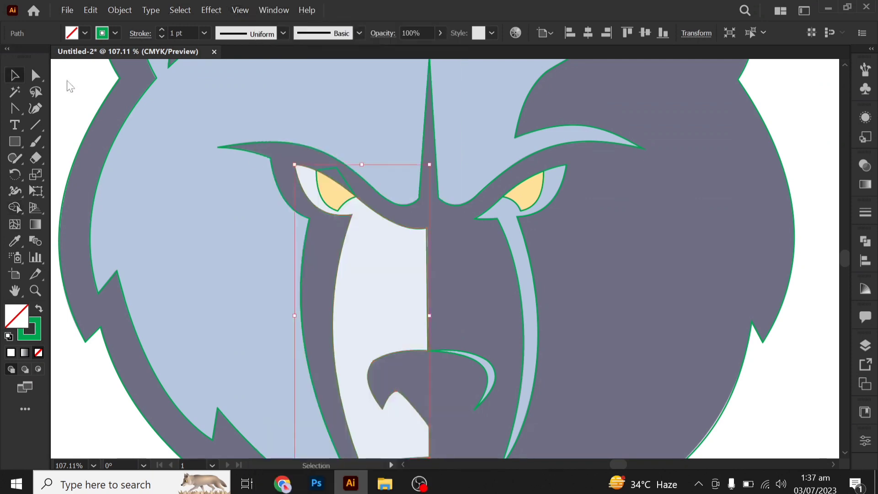
left_click(344, 177)
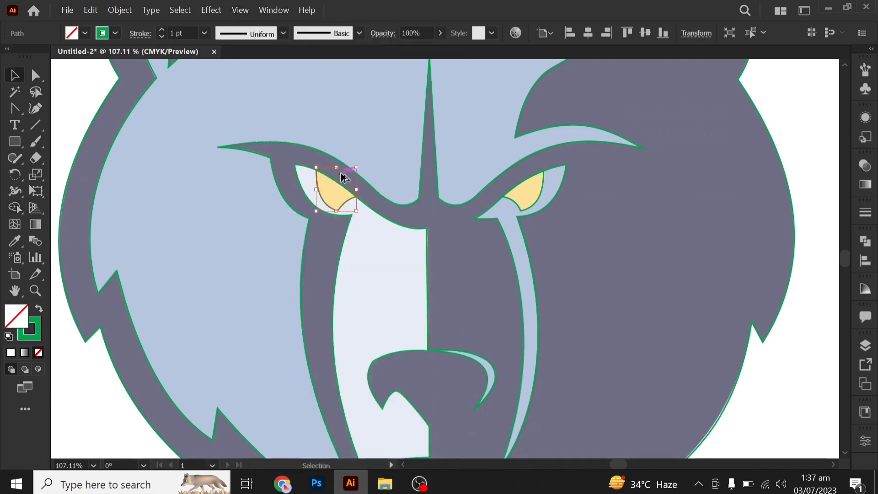
left_click(303, 180, "shift")
left_click(15, 209)
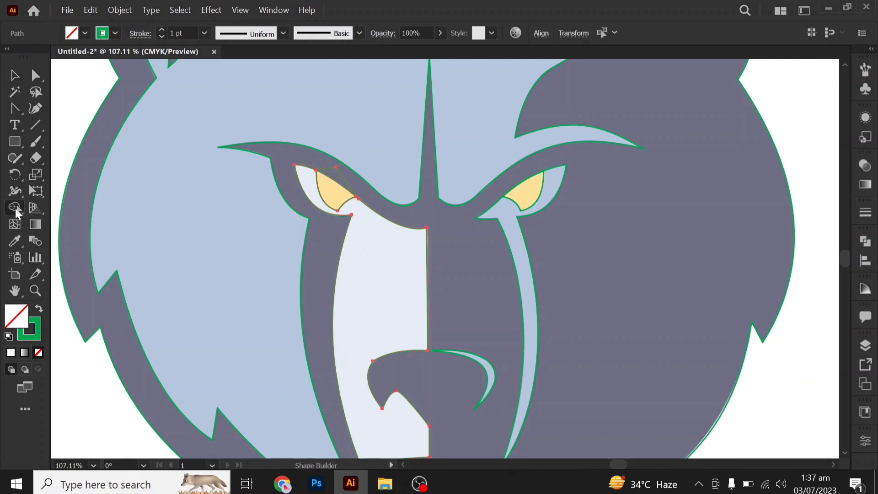
key("v")
Step: Round the muzzle's corner beside the nose to about 0.29 in, then fit the view
left_click(34, 78)
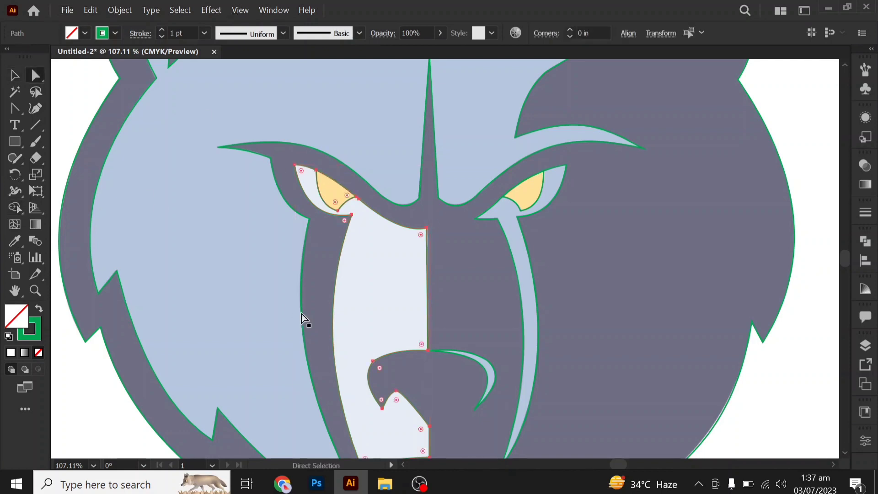
left_click(373, 361)
left_click_drag(382, 369, 388, 377)
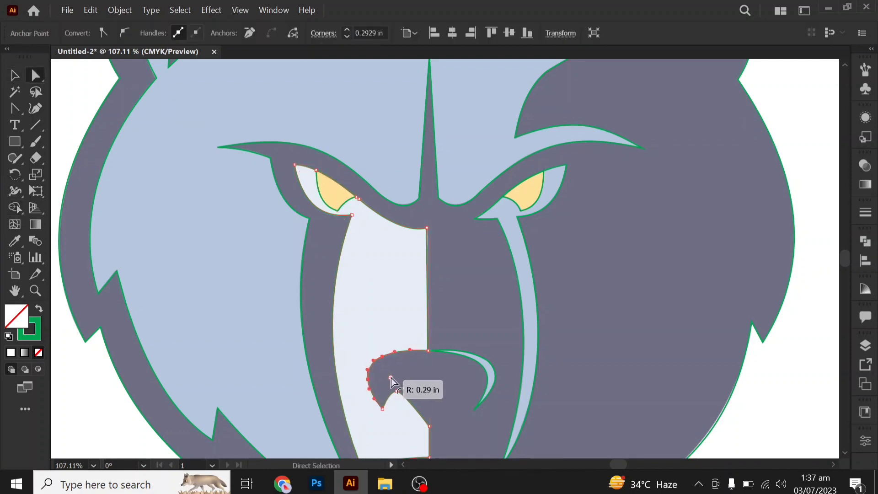
key("ctrl+0")
key("v")
left_click(702, 195)
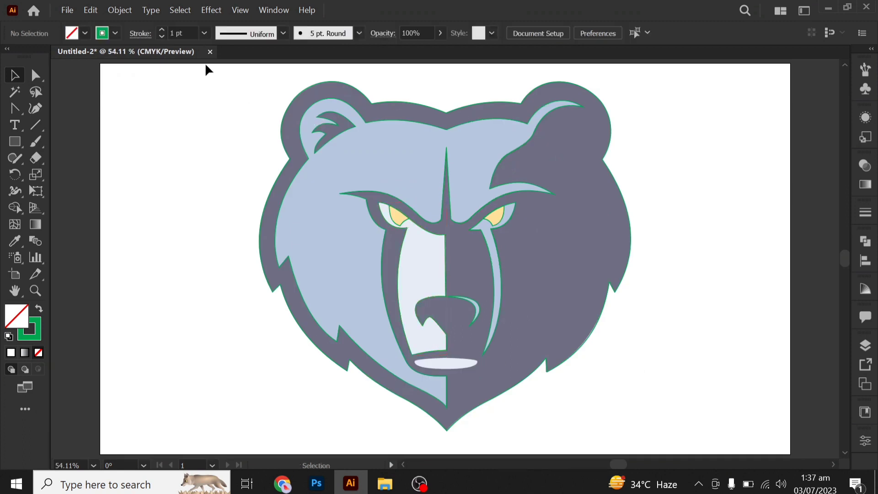
Step: Lock the reference image layer, undoing the trial resize and move of the image
left_click_drag(205, 69, 702, 435)
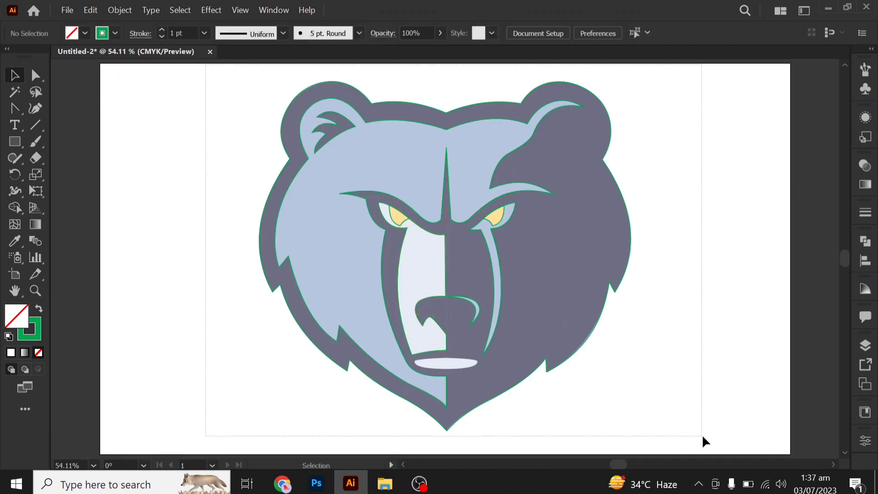
left_click(749, 354)
left_click(864, 345)
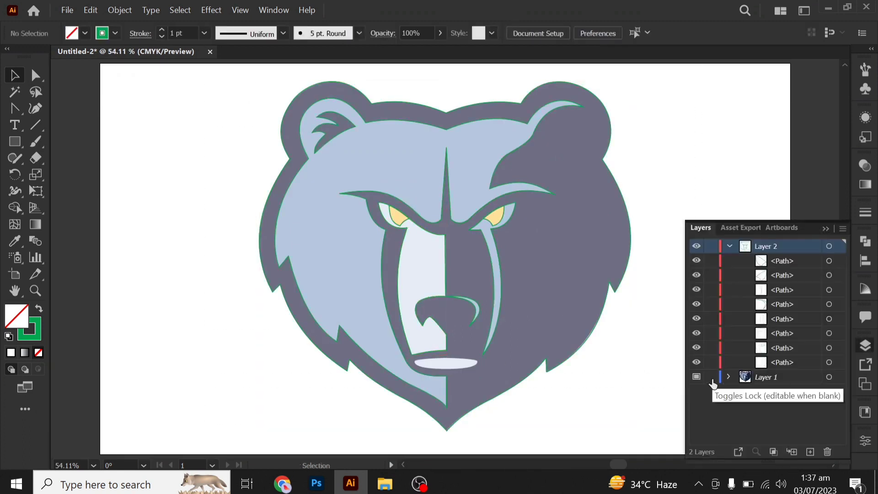
left_click(579, 300)
left_click_drag(630, 79, 576, 156)
left_click_drag(538, 234, 239, 258)
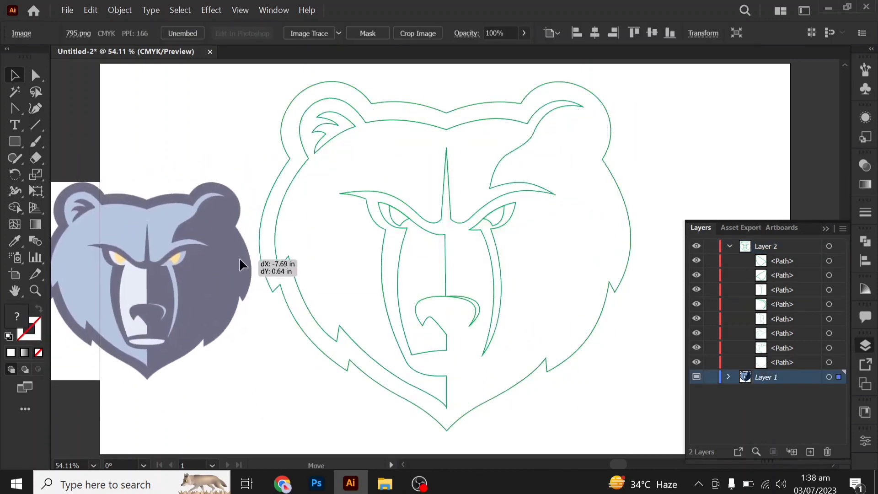
left_click(303, 399)
key("ctrl+z")
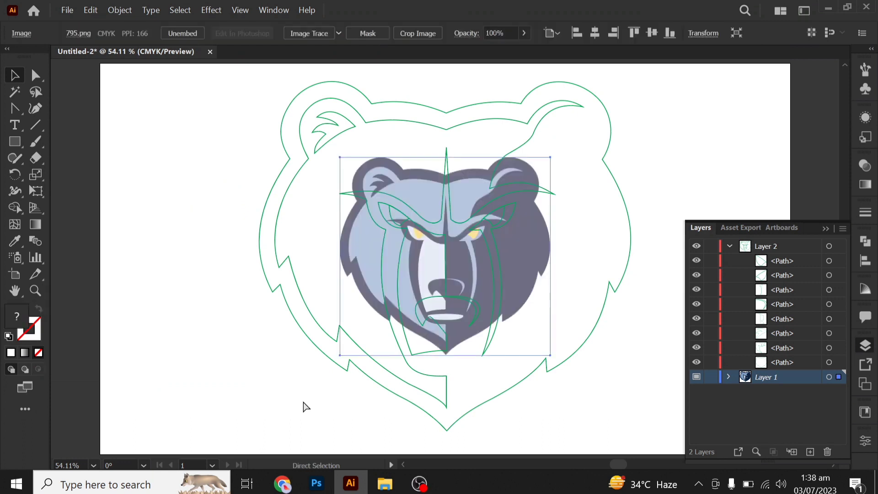
key("ctrl+z")
left_click(711, 378)
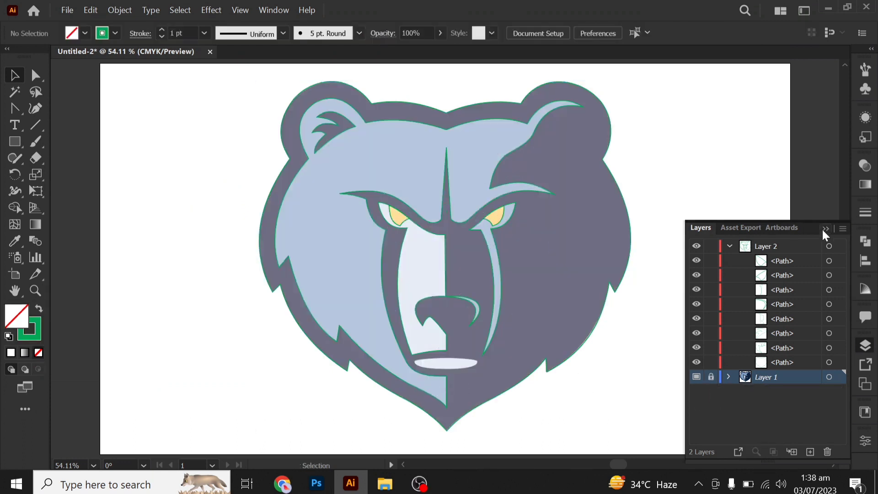
Step: Trace one half of the pale mouth shape on Layer 2 with a curved lower edge
key("p")
scroll(456, 384, "up", 3)
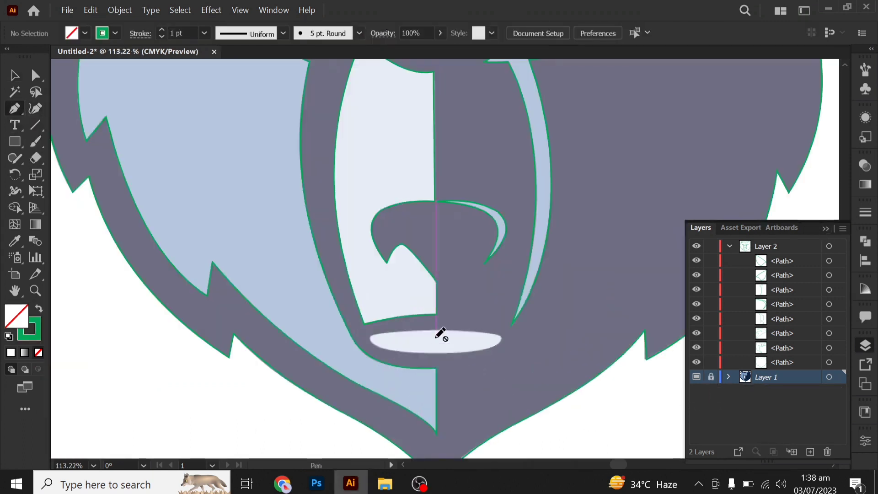
left_click(771, 247)
left_click(436, 330)
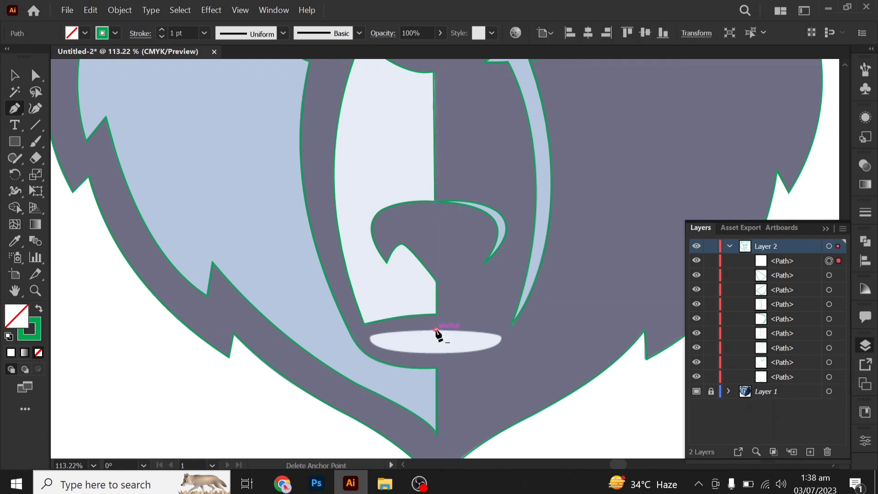
mouse_move(371, 336)
left_mouse_down()
mouse_move(361, 347)
mouse_move(371, 338)
left_mouse_up()
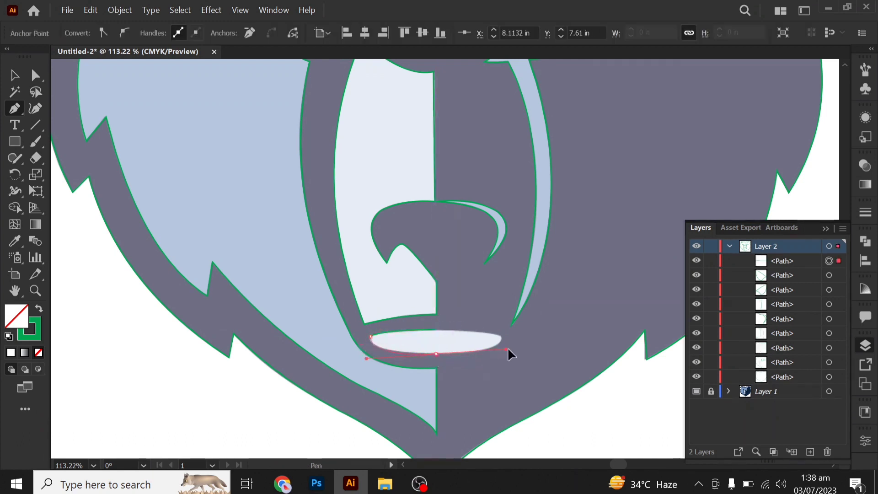
left_click_drag(511, 352, 436, 353)
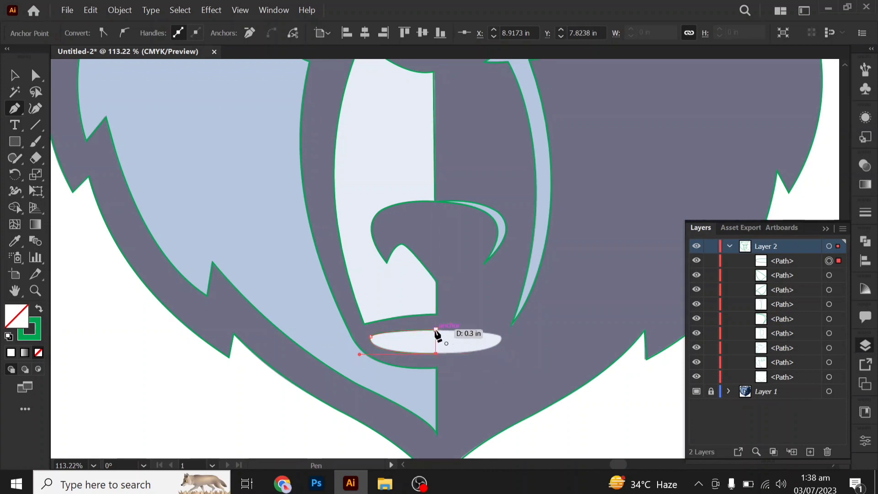
Step: Mirror a copy of the mouth half and move it into place as the right half
key("v")
right_click(458, 296)
mouse_move(496, 213)
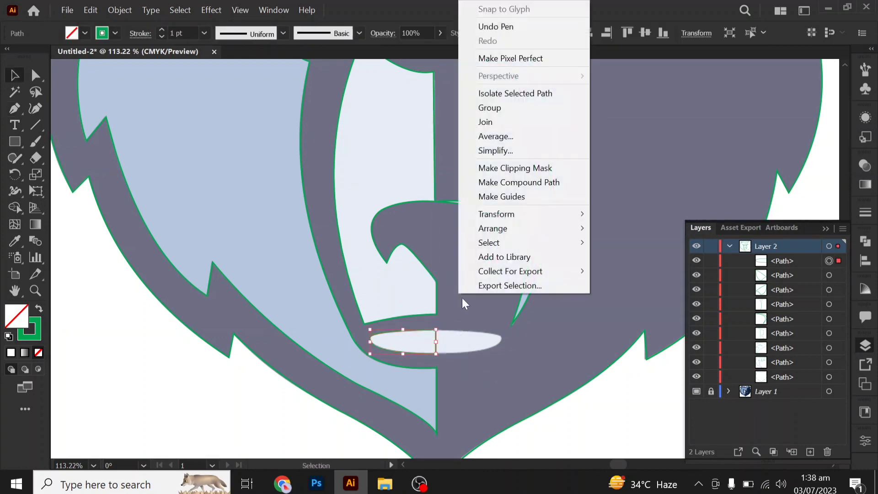
left_click(600, 259)
left_click(491, 375)
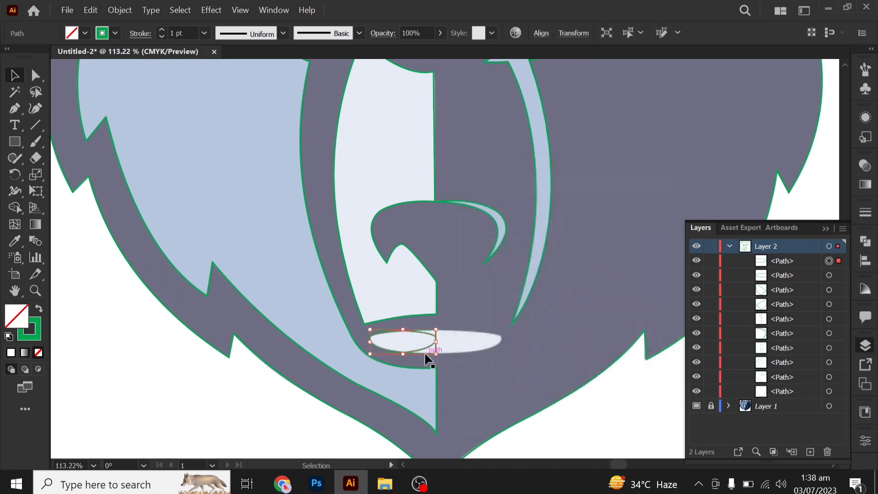
left_click_drag(432, 352, 489, 342)
Step: Open the Pathfinder options and close the panel again
left_click(864, 241)
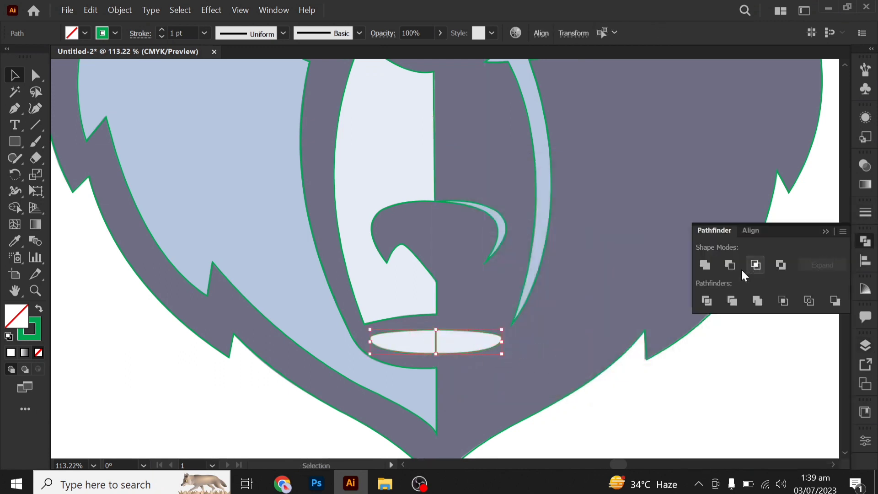
left_click(704, 265)
left_click(825, 231)
Step: Shrink the reference bear, move it to the left edge, and turn off its Template dimming
key("ctrl+0")
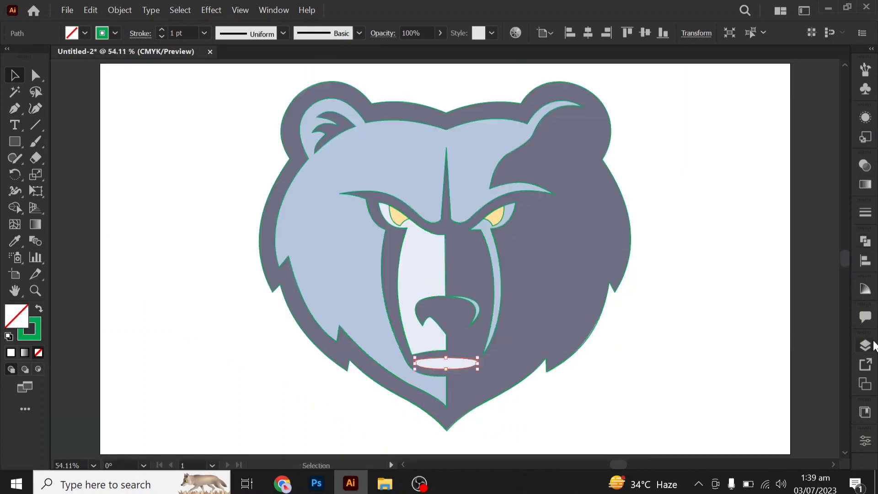
key("F7")
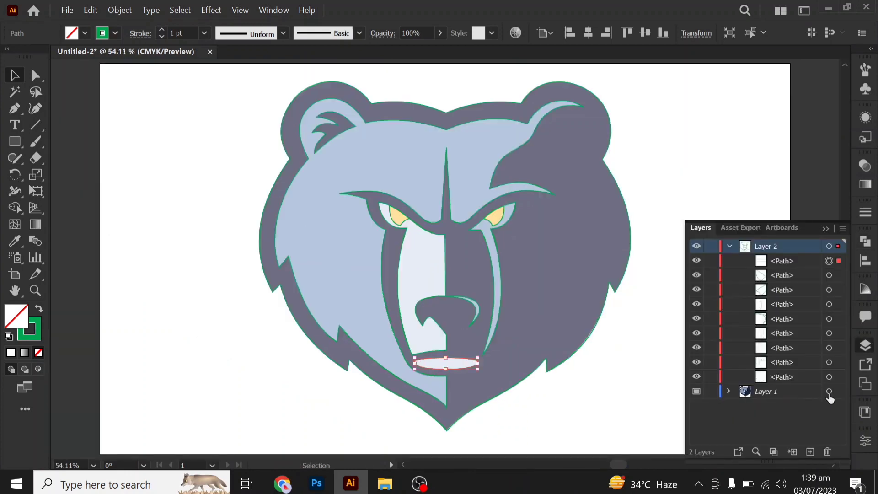
left_click(829, 391)
left_click_drag(627, 82, 593, 150)
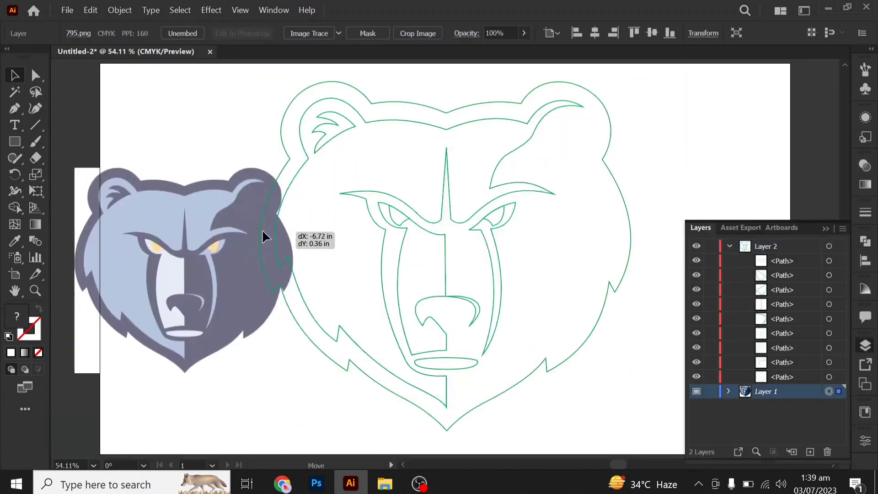
left_click_drag(566, 224, 213, 288)
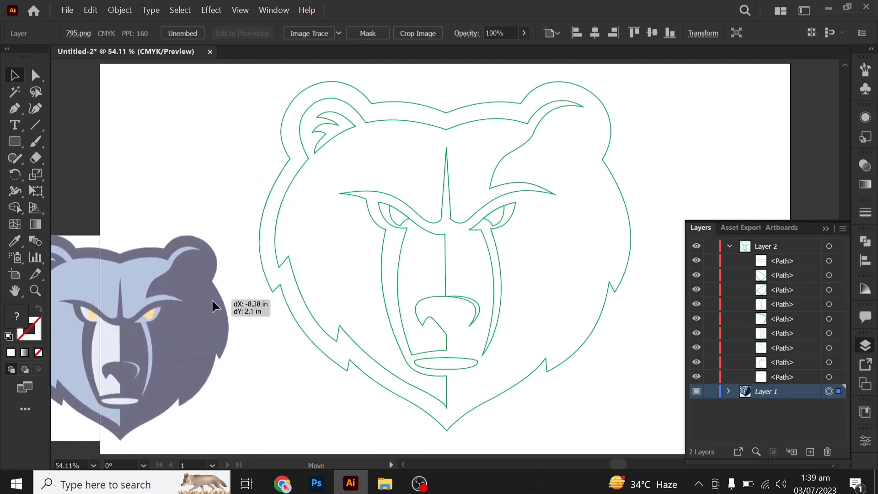
left_click(842, 229)
left_click(720, 439)
left_click(601, 399)
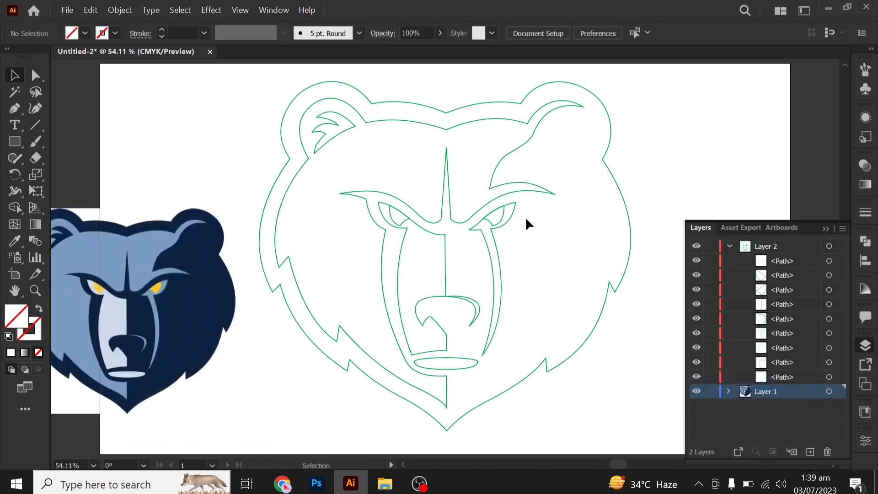
Step: Fill both eye paths with the reference's yellow using the Eyedropper
left_click(500, 218)
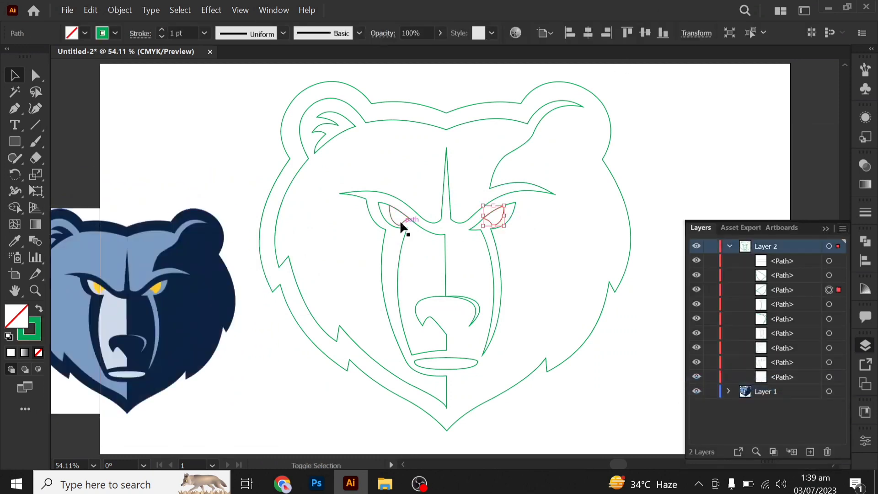
left_click(13, 245)
left_click(156, 287)
key("v")
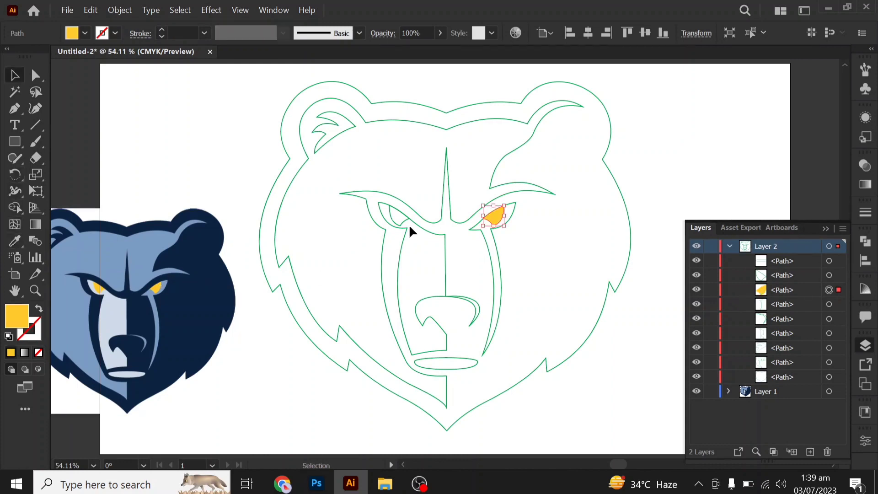
left_click(406, 221)
key("i")
left_click(502, 215)
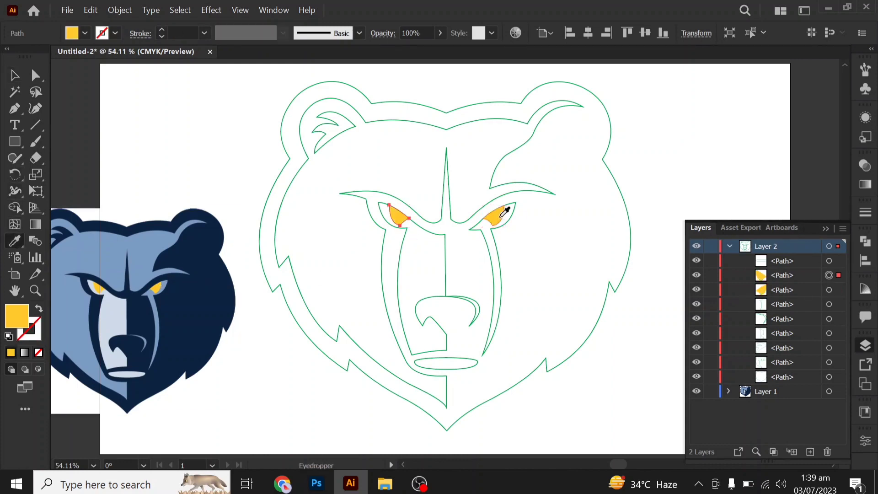
key("v")
left_click(243, 408)
Step: Fill the right cheek, nose curve and inner head outline with the reference's light blue
left_click(480, 315)
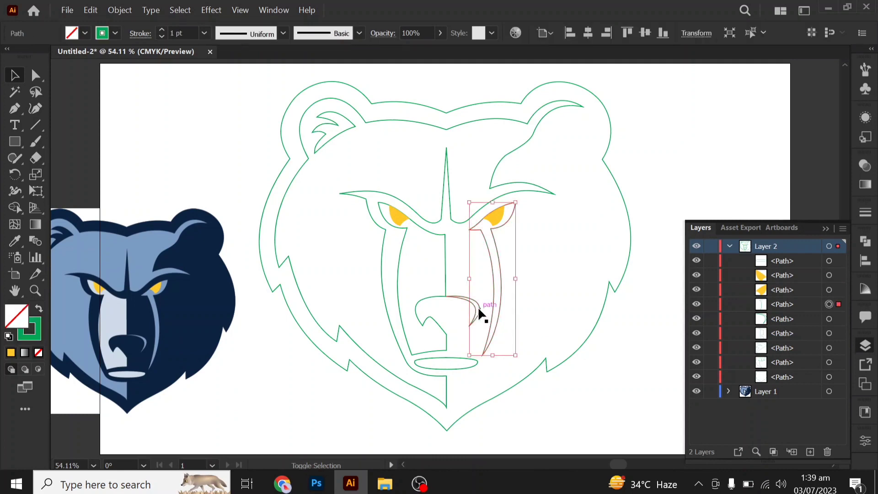
left_click(473, 365, "shift")
left_click(472, 366, "shift")
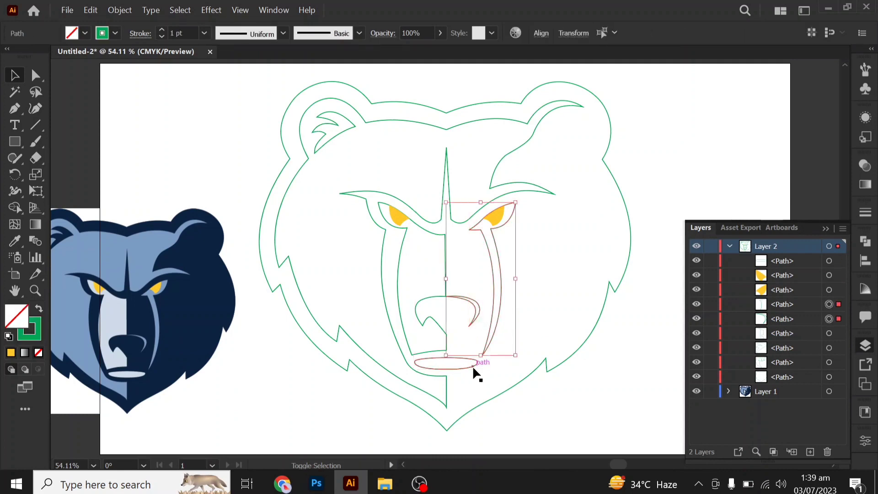
left_click(292, 273, "shift")
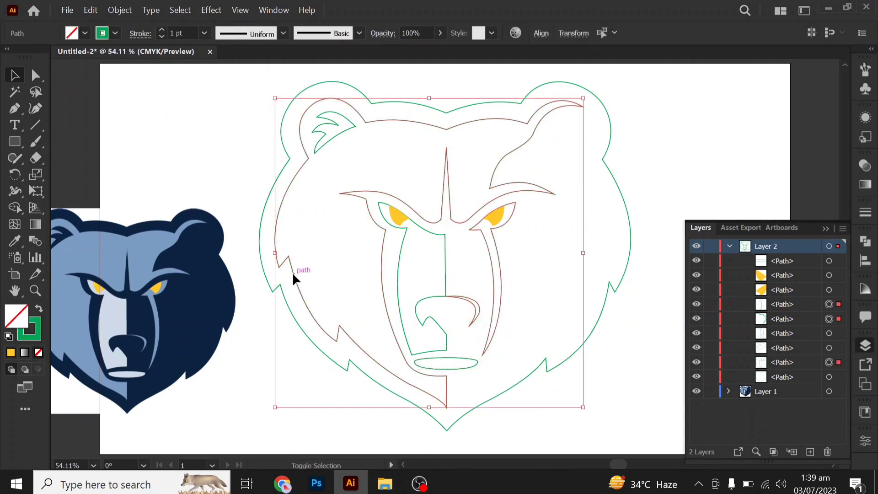
left_click(13, 243)
left_click(137, 255)
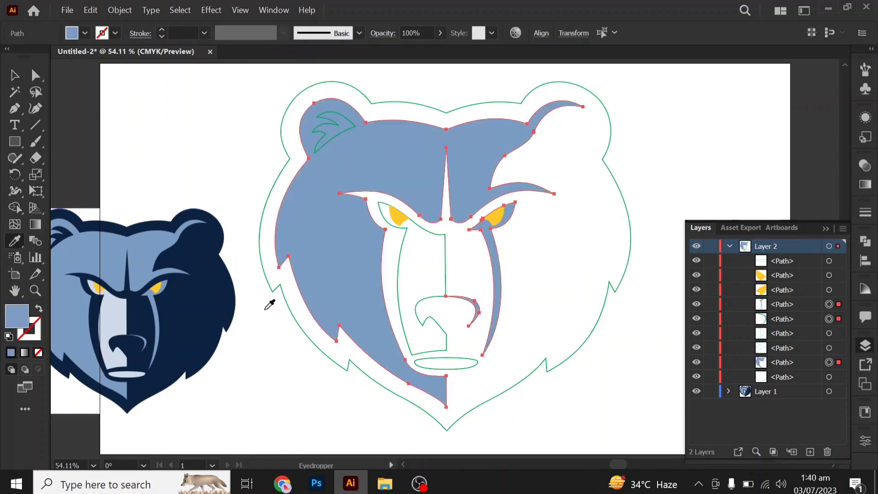
left_click(254, 358)
Step: Fill the left inner face and mouth ellipse with the paler blue
left_click(405, 338)
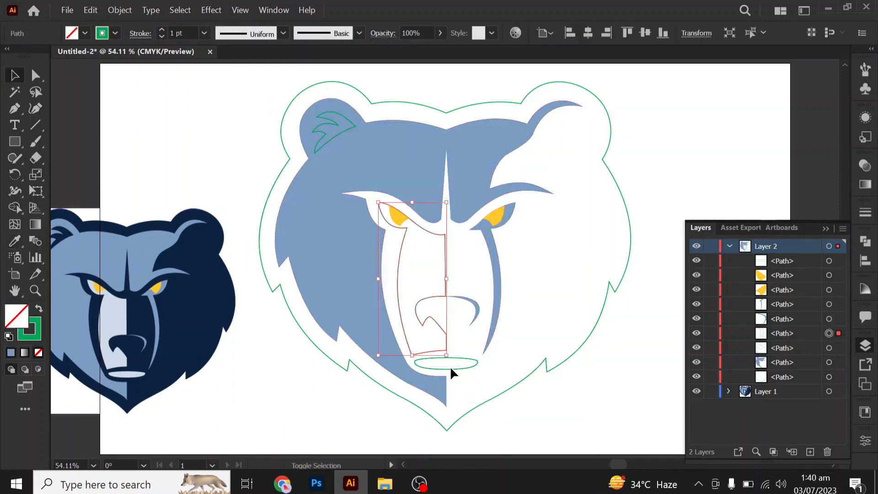
left_click(467, 369, "shift")
left_click(13, 245)
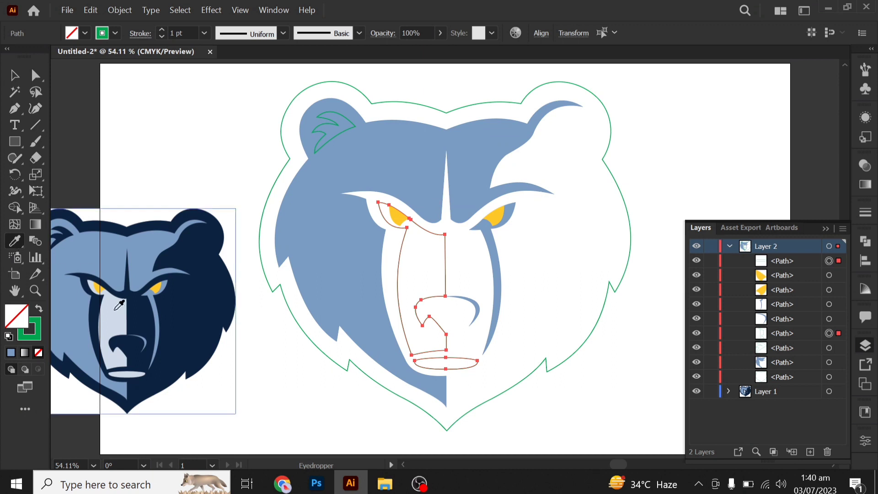
left_click(119, 305)
key("v")
Step: Fill the outer bear outline and ear detail with navy
left_click(336, 362)
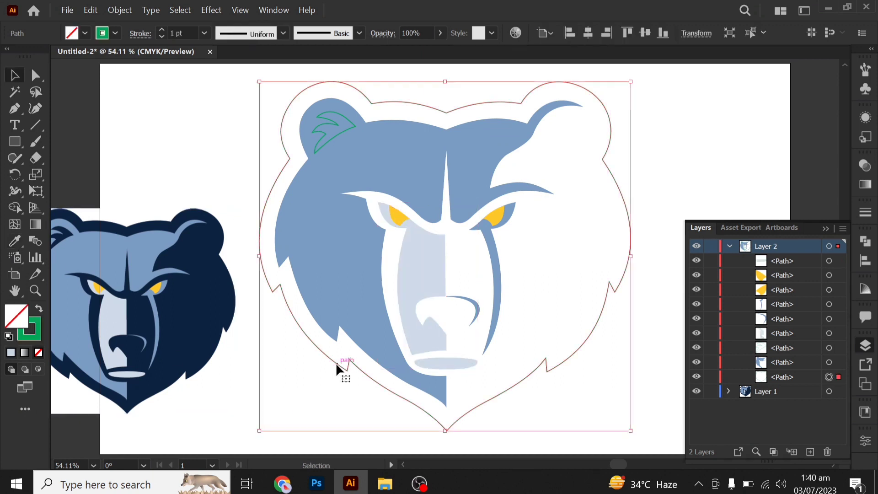
left_click(346, 128, "shift")
left_click(15, 241)
left_click(218, 315)
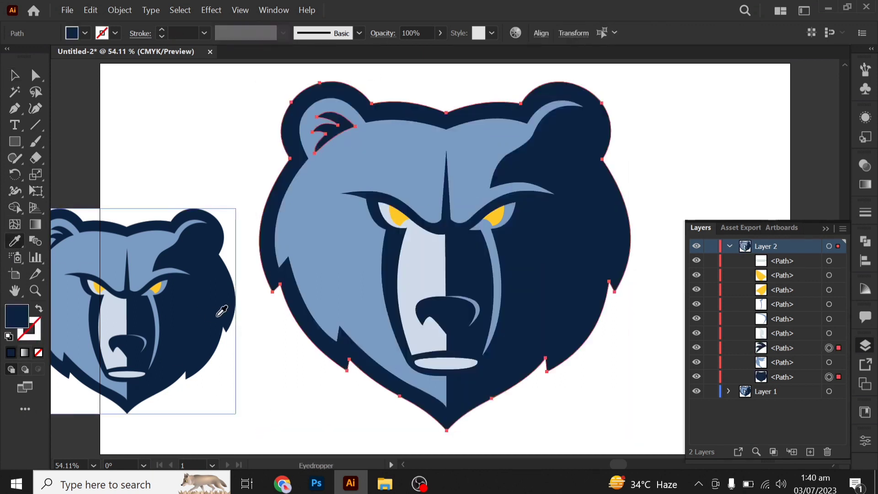
key("v")
left_click(825, 228)
Step: Delete the reference bear image from the artboard
left_click(686, 174)
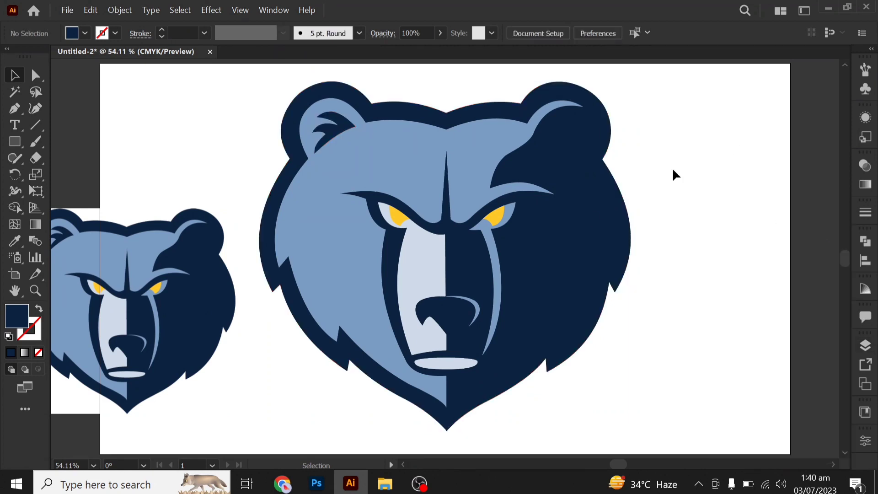
left_click_drag(157, 318, 206, 337)
left_click_drag(285, 229, 219, 288)
left_click_drag(176, 329, 176, 368)
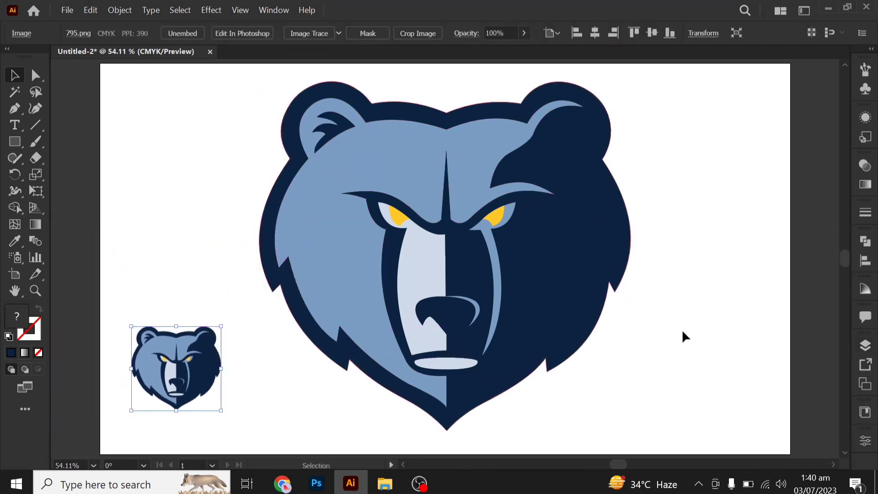
left_click(695, 337)
left_click(176, 391)
key("Delete")
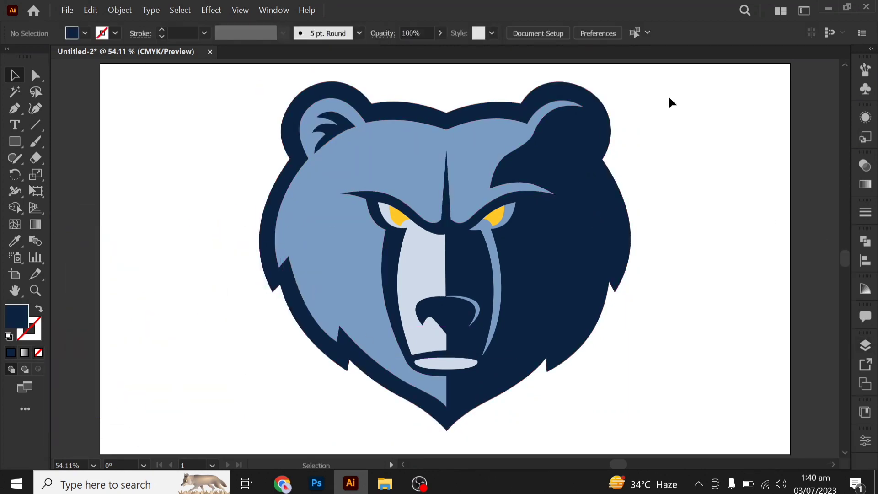
Step: Select all the bear artwork and group it
left_click_drag(698, 82, 253, 441)
right_click(229, 185)
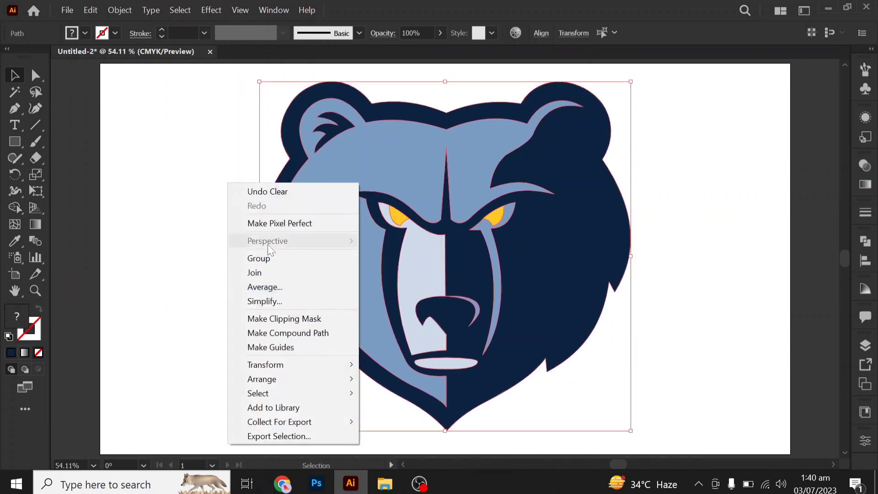
left_click(273, 257)
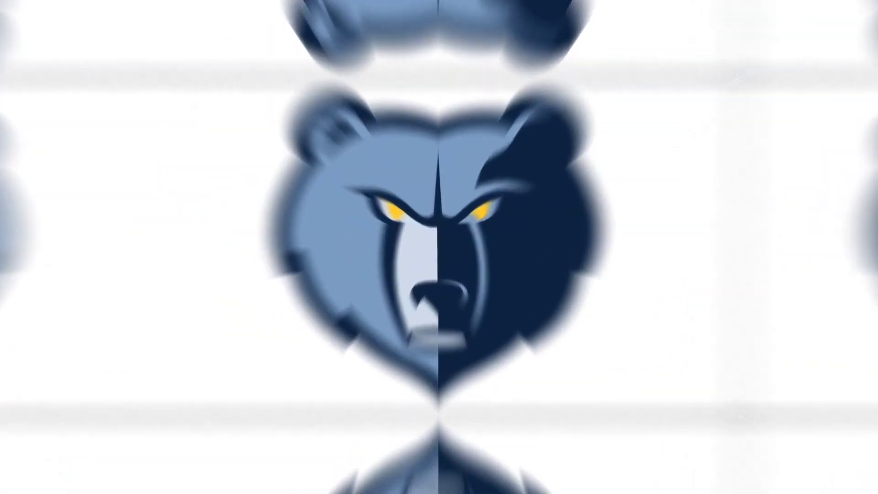